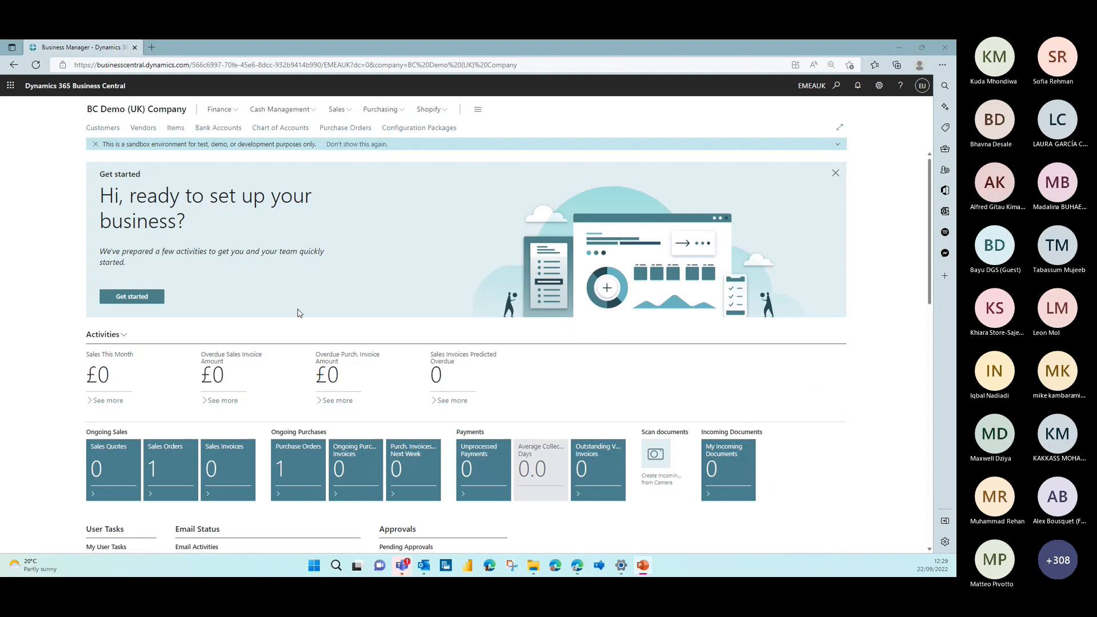
Review the general and invoicing posting details on the card of the customer in the MARKETPLACE posting group, and return to the role centre
{"action": "left_click", "coordinate": [100, 128]}
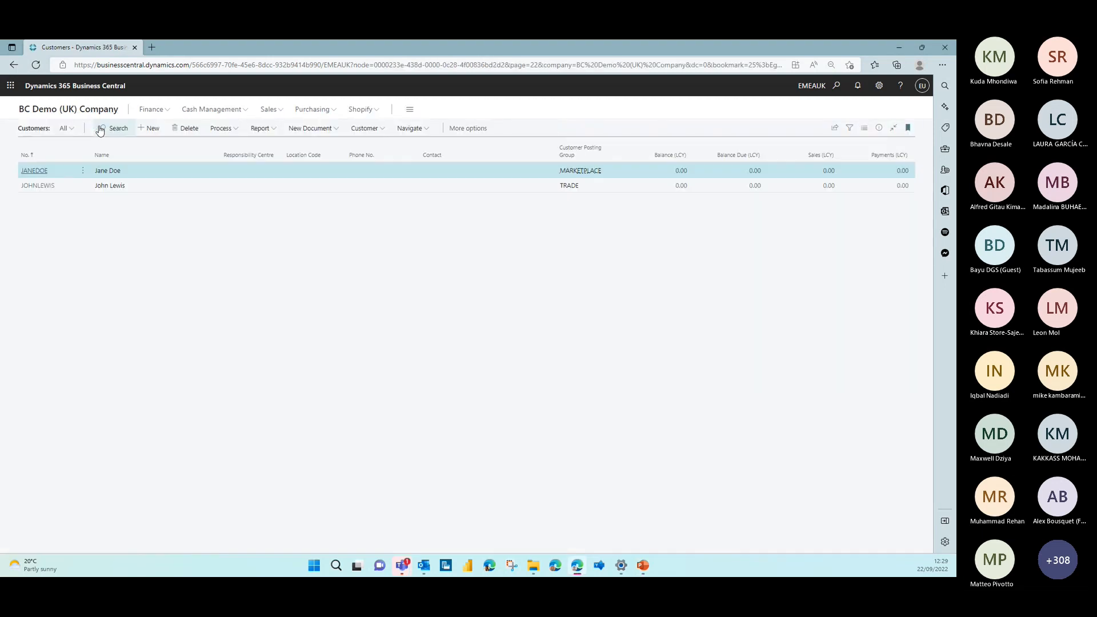
{"action": "left_click", "coordinate": [35, 183]}
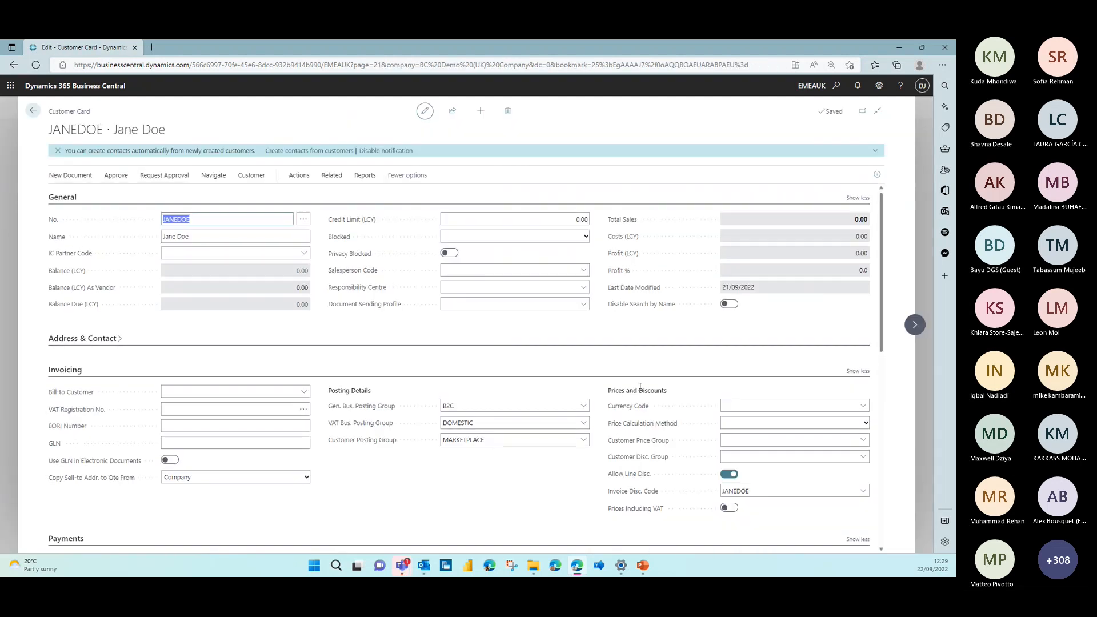
{"action": "left_click", "coordinate": [31, 114]}
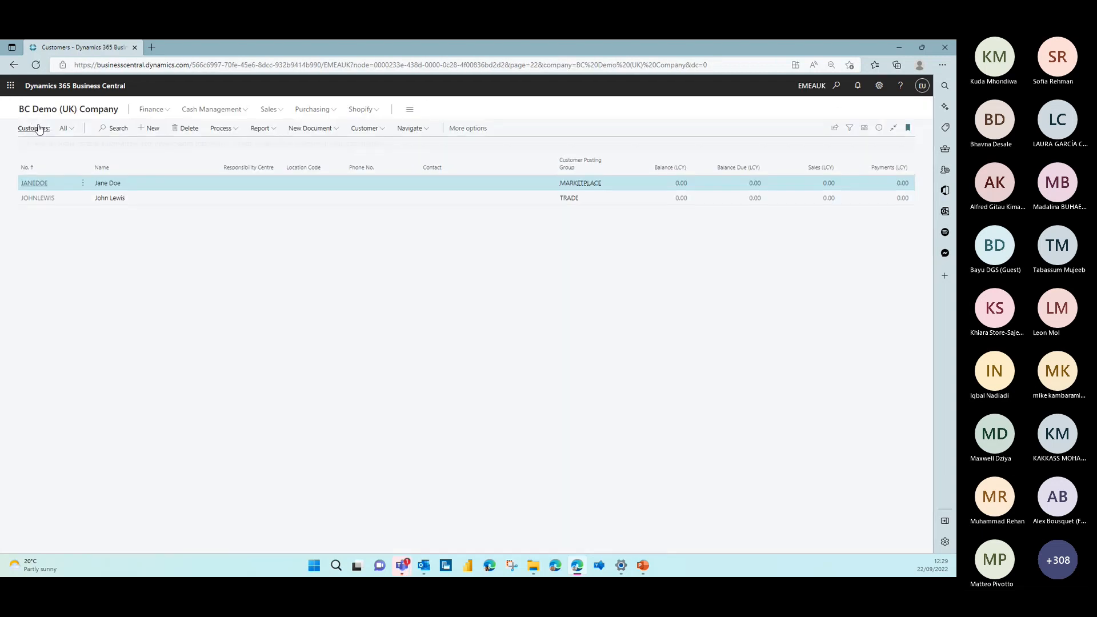
{"action": "left_click", "coordinate": [40, 112]}
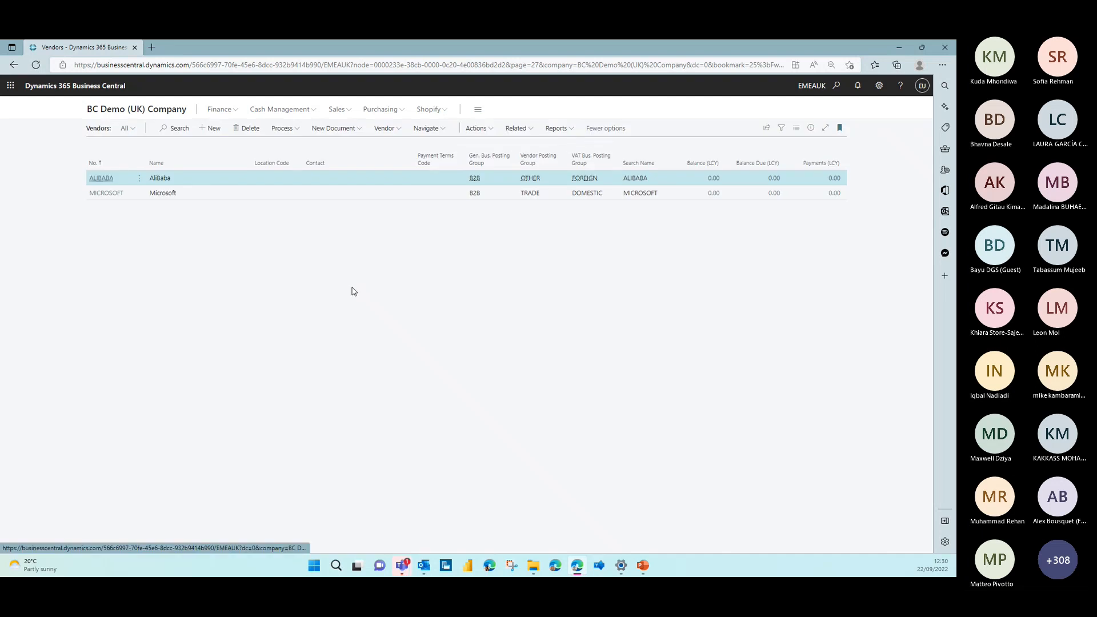
Review the posting details on the Microsoft vendor card and return to the role centre
{"action": "left_click", "coordinate": [108, 199]}
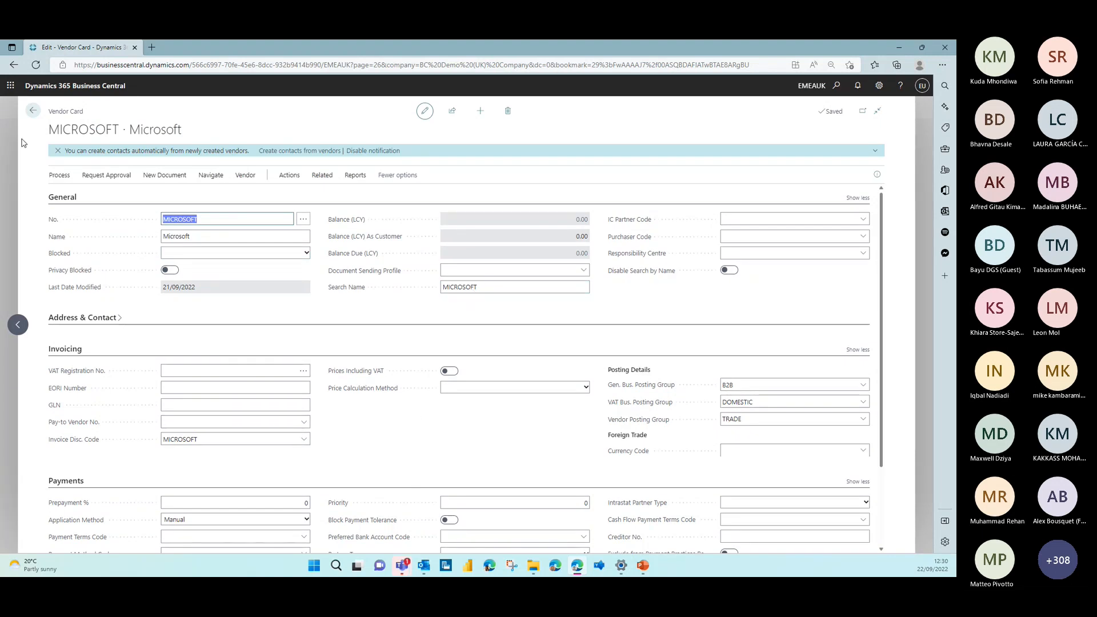
{"action": "left_click", "coordinate": [33, 111]}
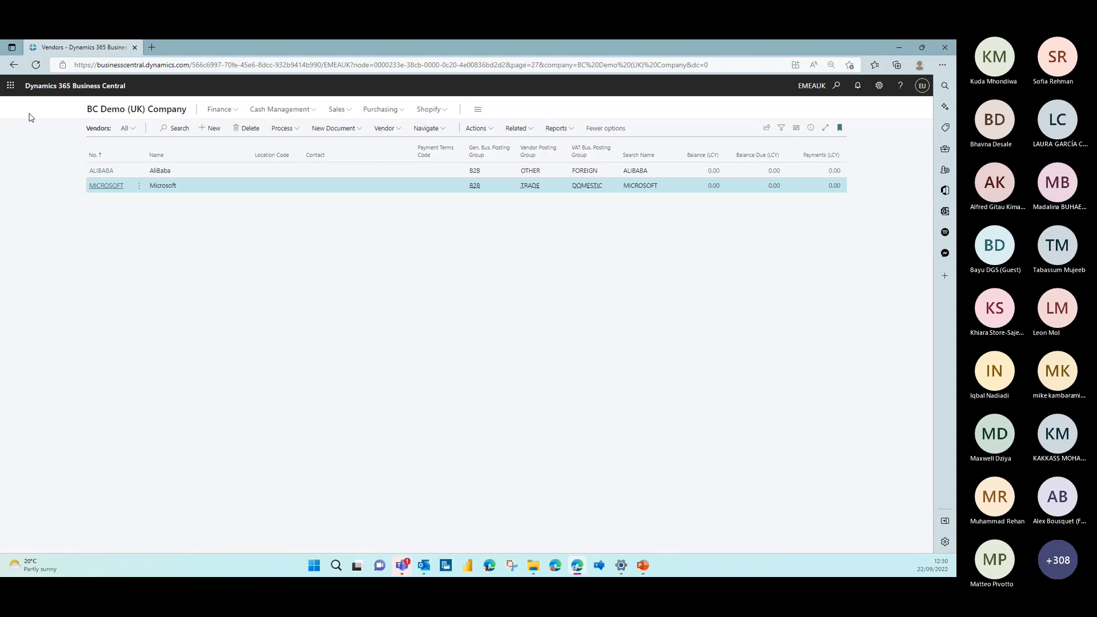
{"action": "left_click", "coordinate": [115, 115]}
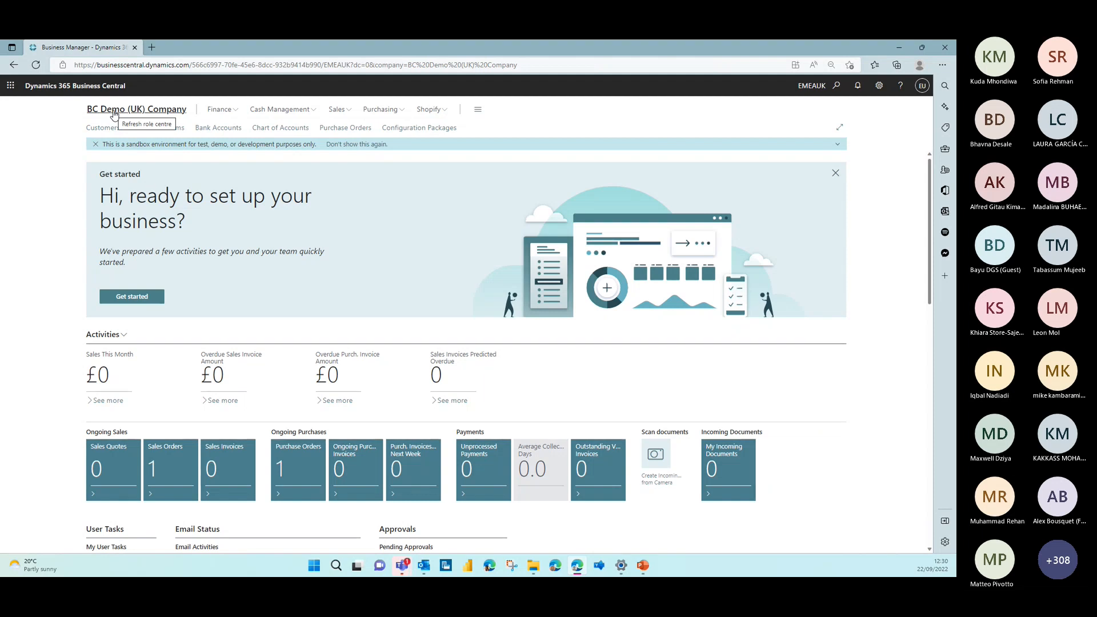
Search for the General Posting Setup page and open it
{"action": "left_click", "coordinate": [836, 90]}
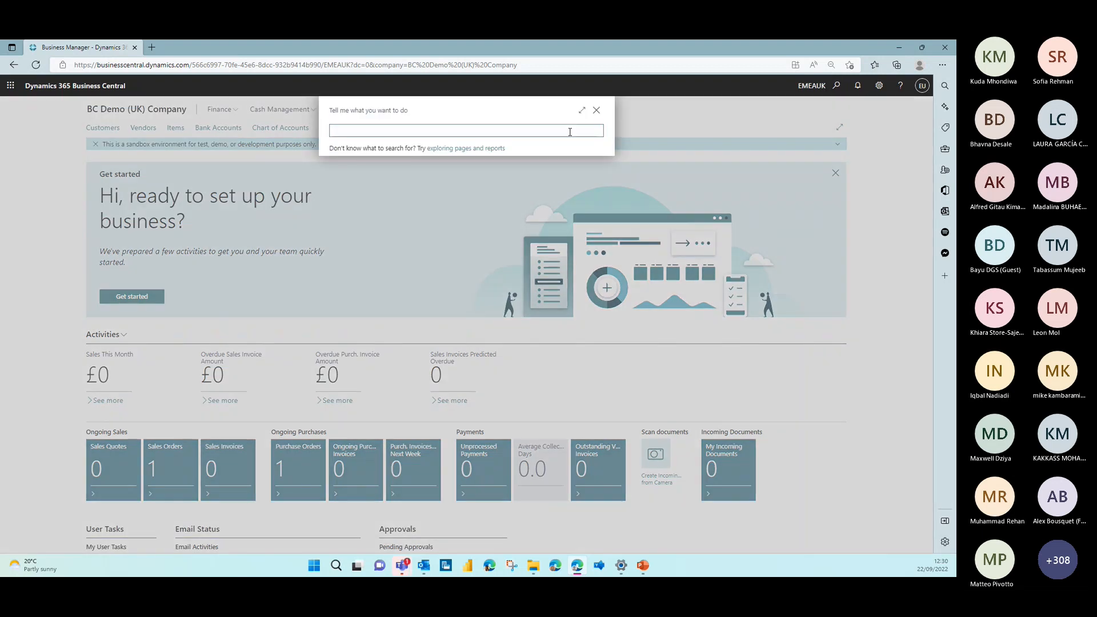
{"action": "type", "text": "gen post se"}
{"action": "left_click", "coordinate": [363, 175]}
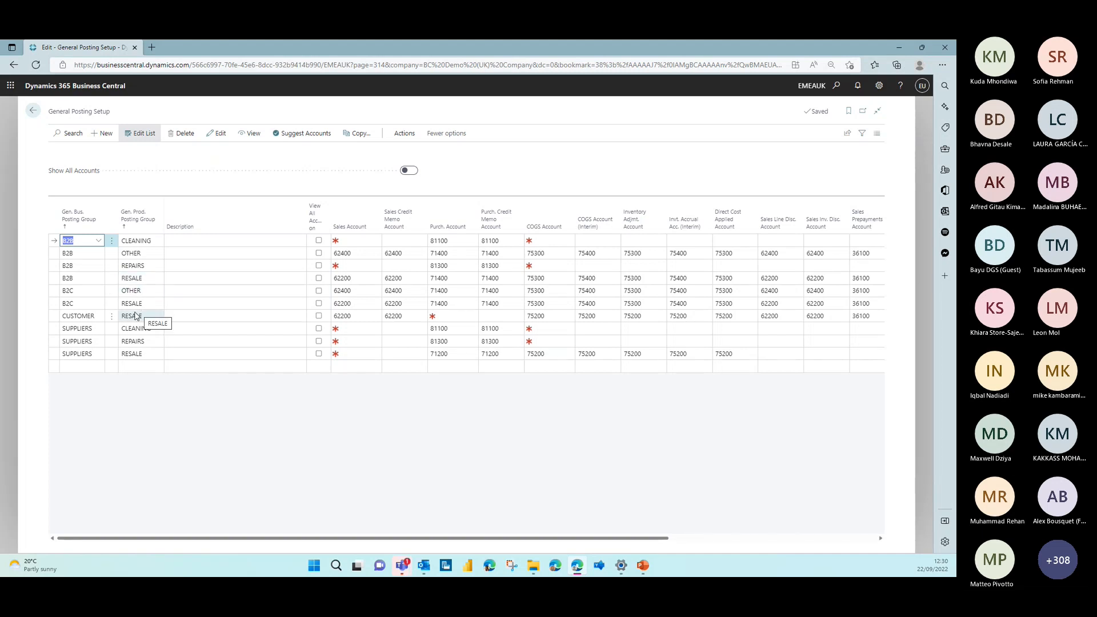
Examine the CUSTOMER row and the SUPPLIERS/CLEANING row with its purchase accounts, and close General Posting Setup
{"action": "left_click", "coordinate": [57, 318]}
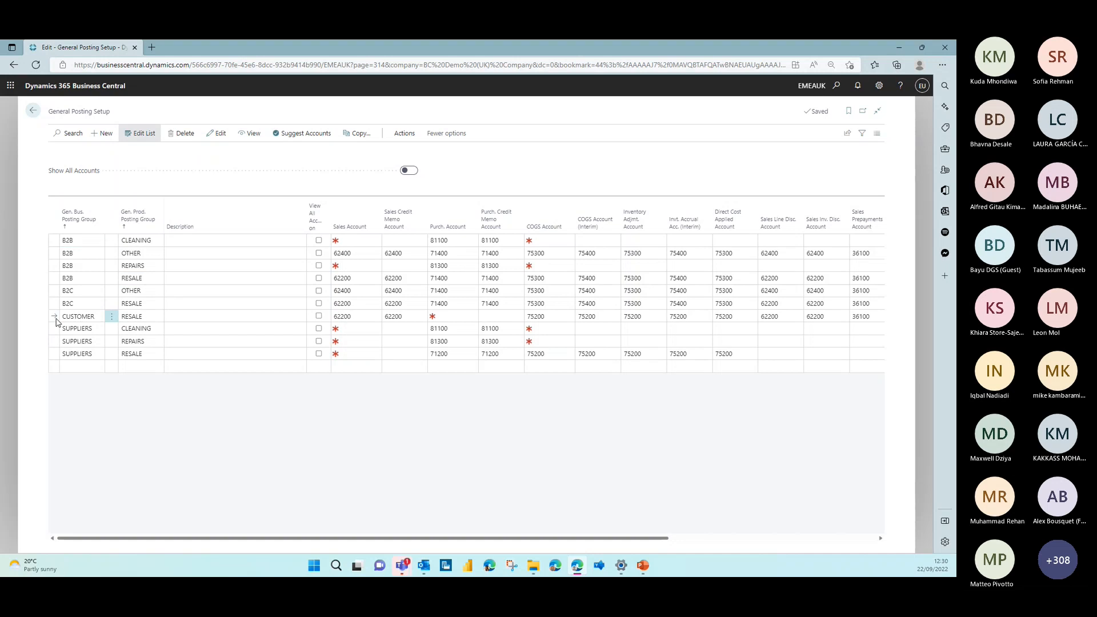
{"action": "left_click", "coordinate": [90, 329]}
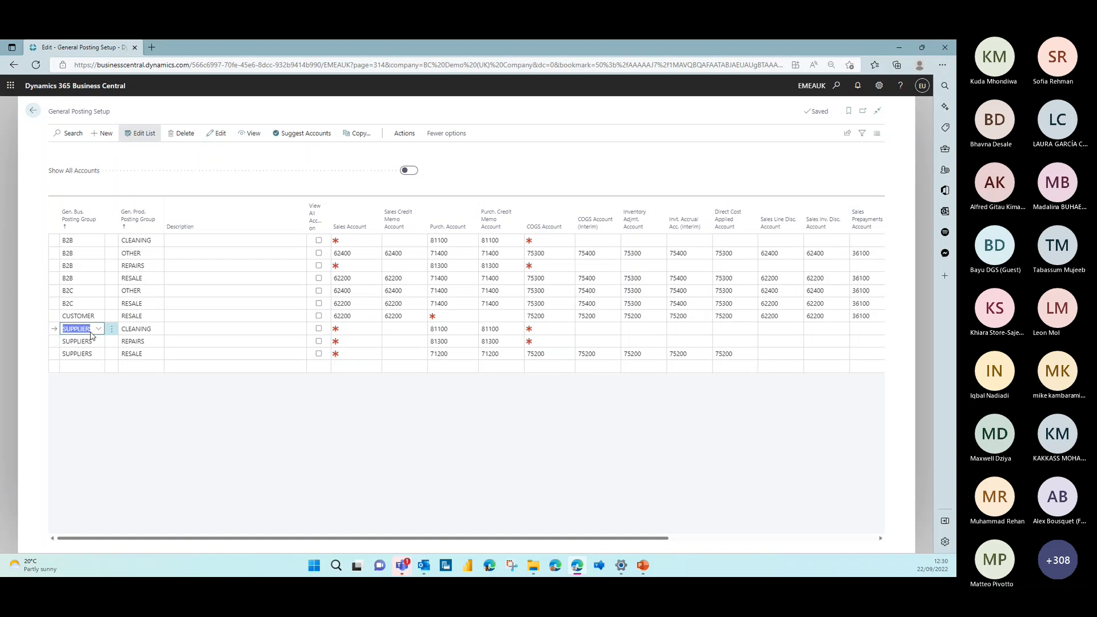
{"action": "left_click_drag", "start_coordinate": [444, 328], "coordinate": [499, 330]}
{"action": "left_click", "coordinate": [143, 328]}
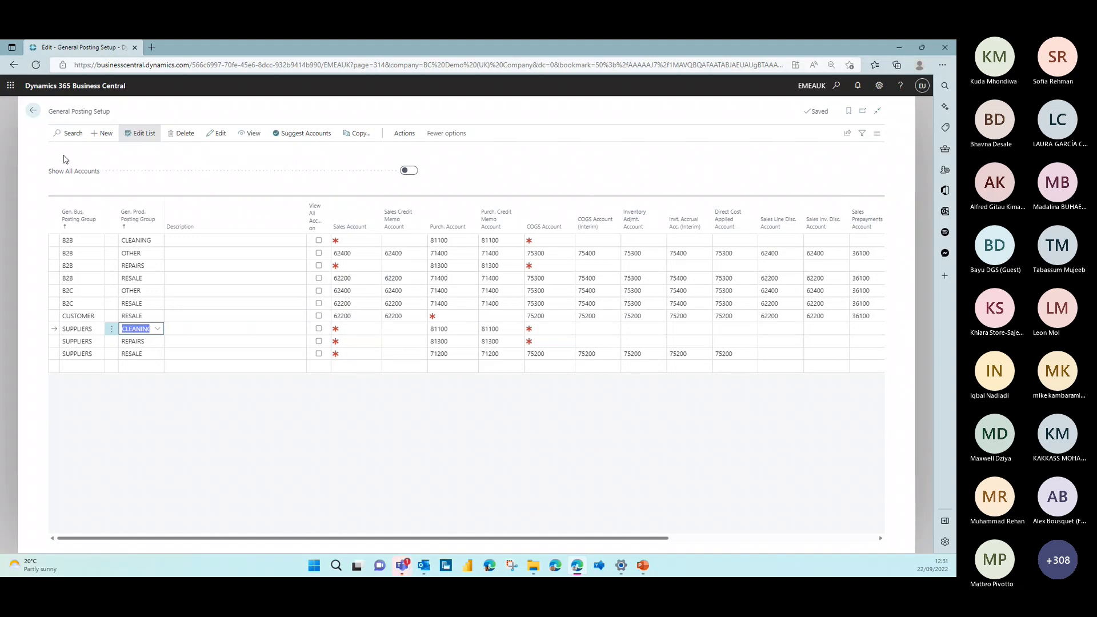
{"action": "left_click", "coordinate": [33, 112]}
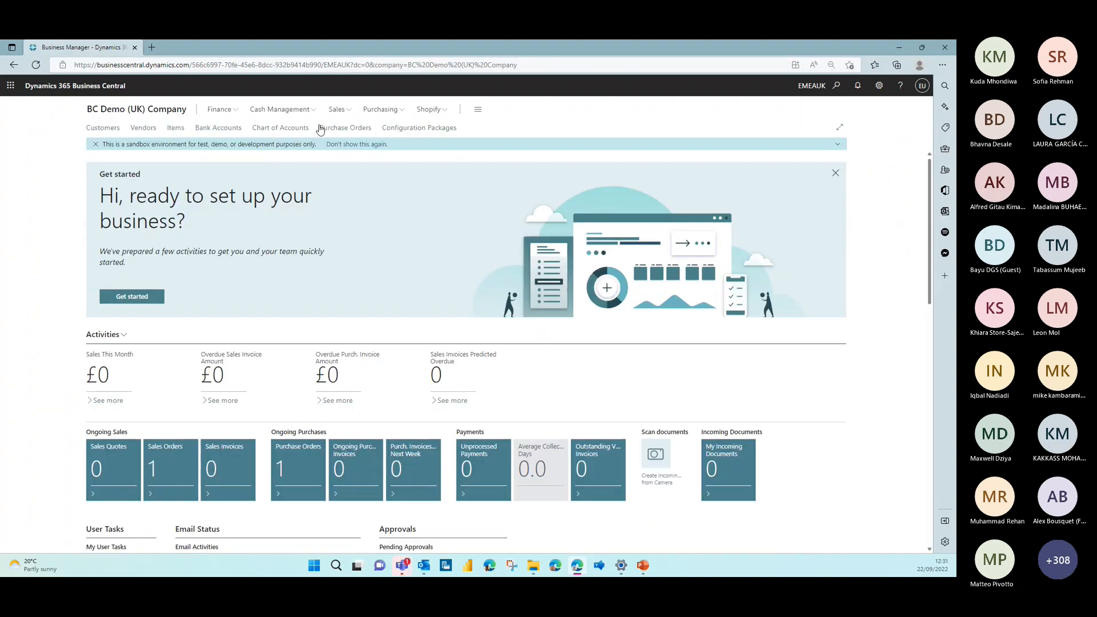
Find the Inventory Posting Setup page, review the inventory accounts by location and posting group, and return to the role centre
{"action": "left_click", "coordinate": [835, 86]}
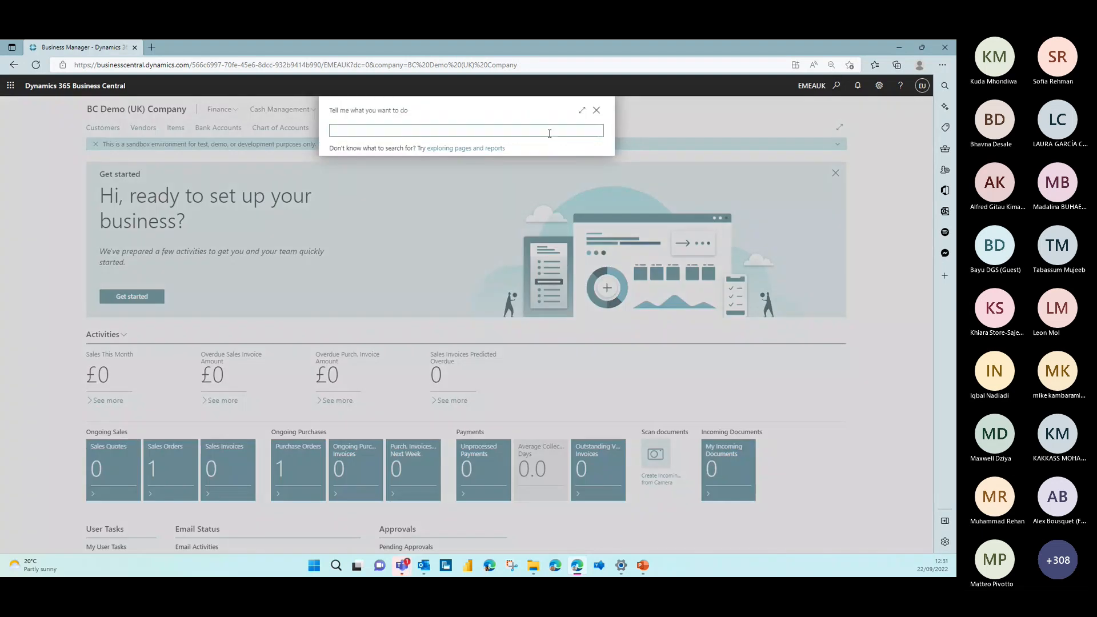
{"action": "type", "text": "inve po "}
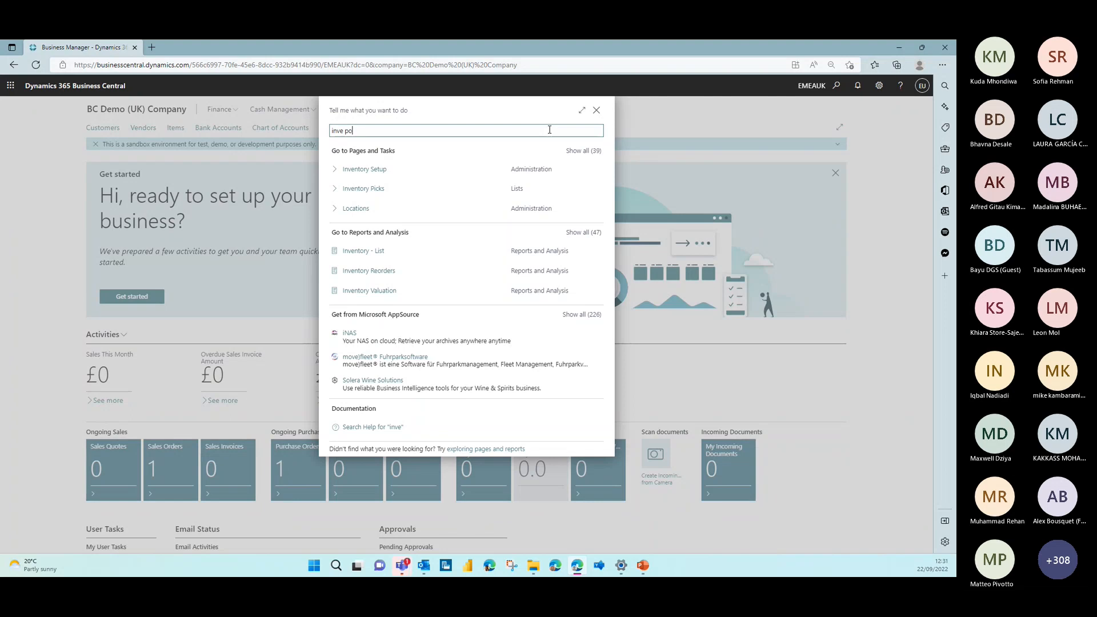
{"action": "type", "text": "se"}
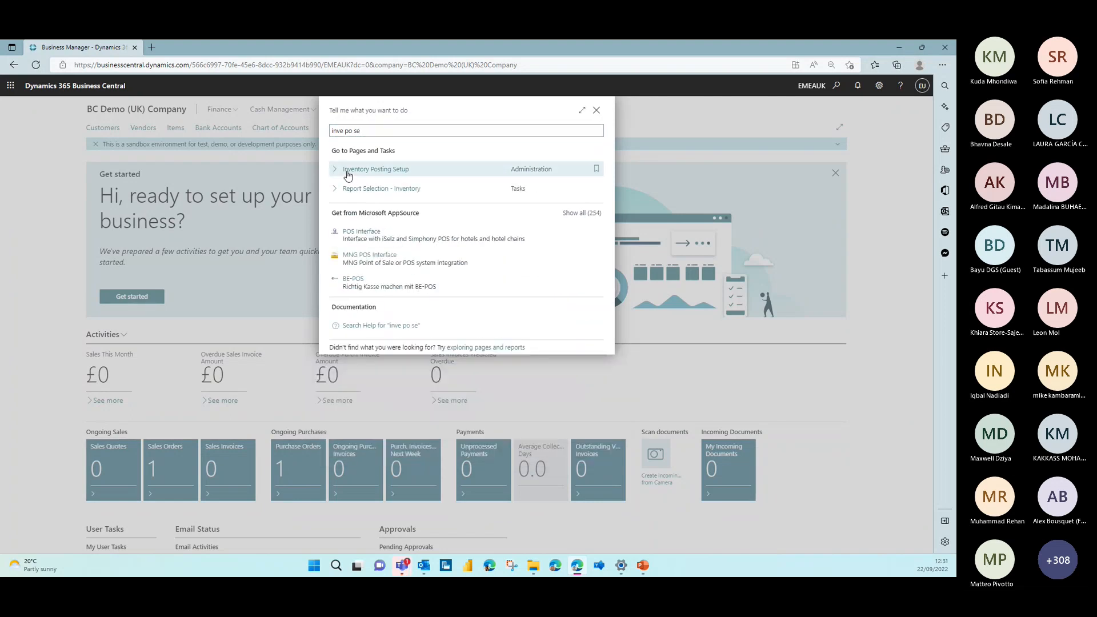
{"action": "left_click", "coordinate": [347, 170]}
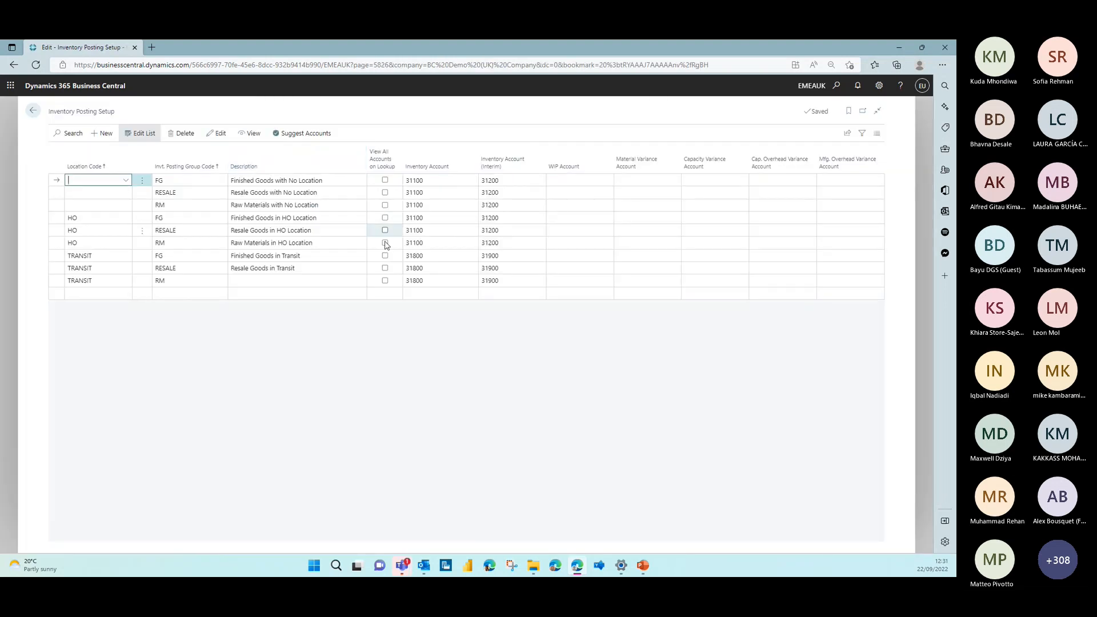
{"action": "left_click", "coordinate": [34, 115]}
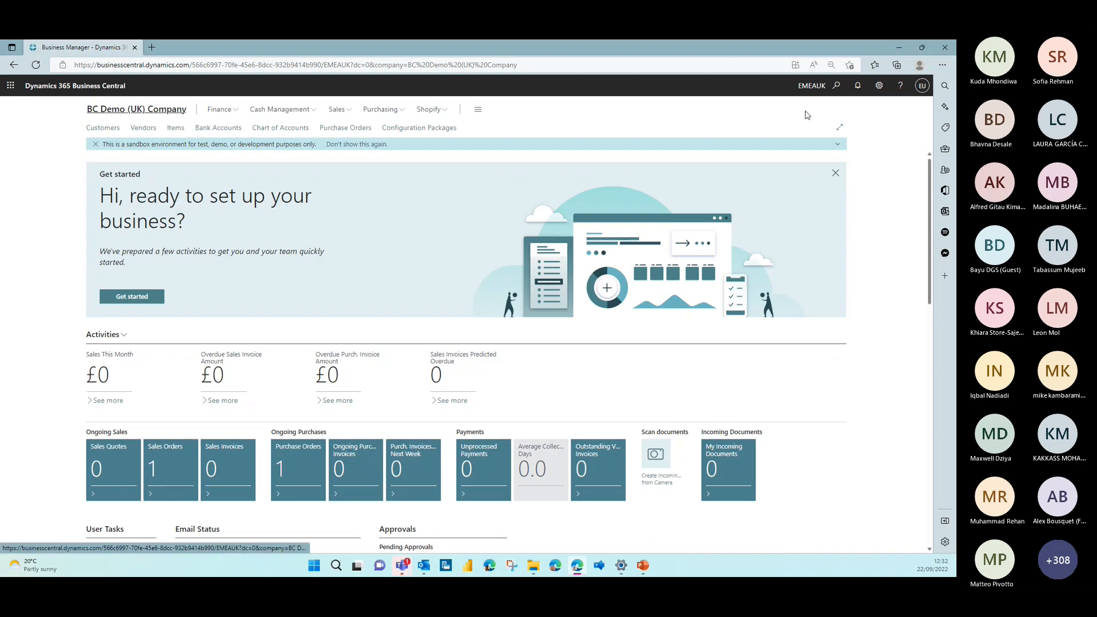
Open the Microsoft purchase order from the purchase orders list and review its header, lines and invoice details
{"action": "left_click", "coordinate": [383, 116]}
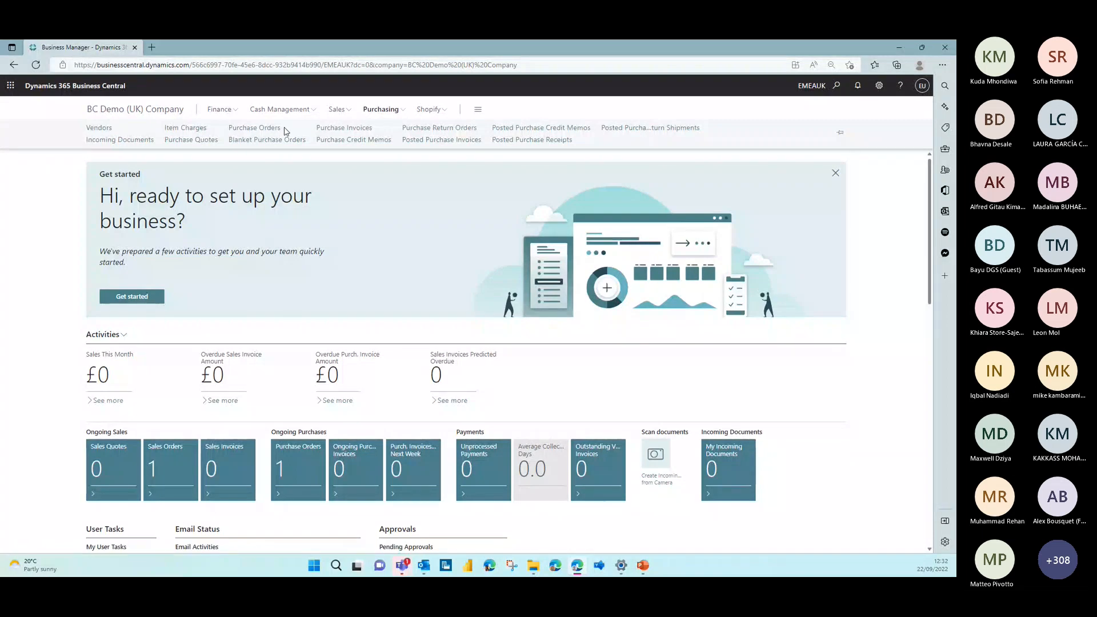
{"action": "left_click", "coordinate": [287, 130]}
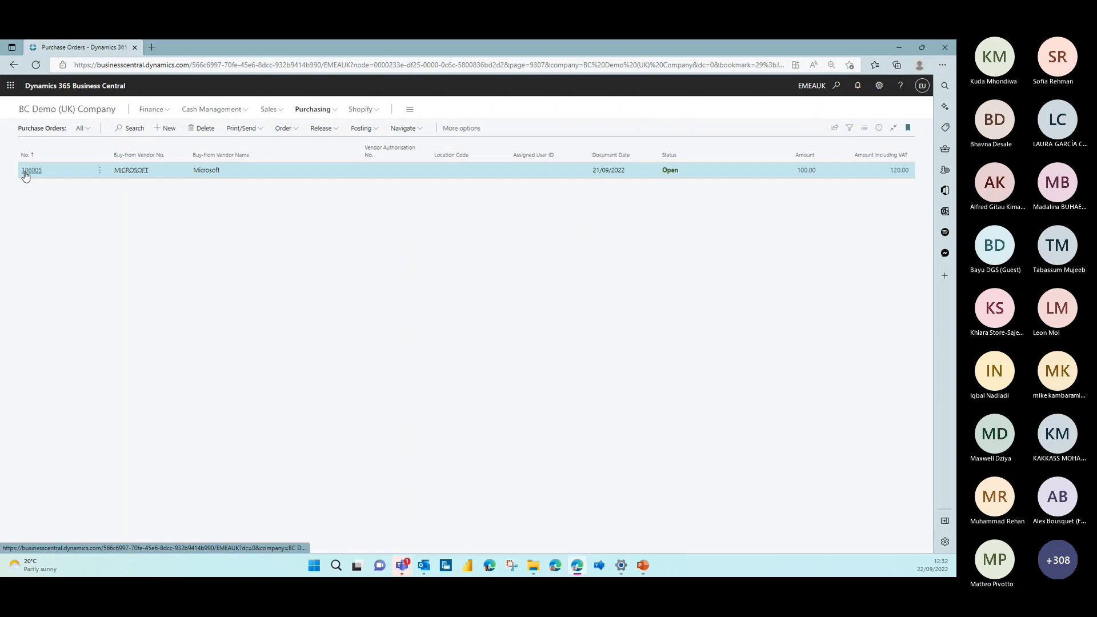
{"action": "left_click", "coordinate": [23, 170]}
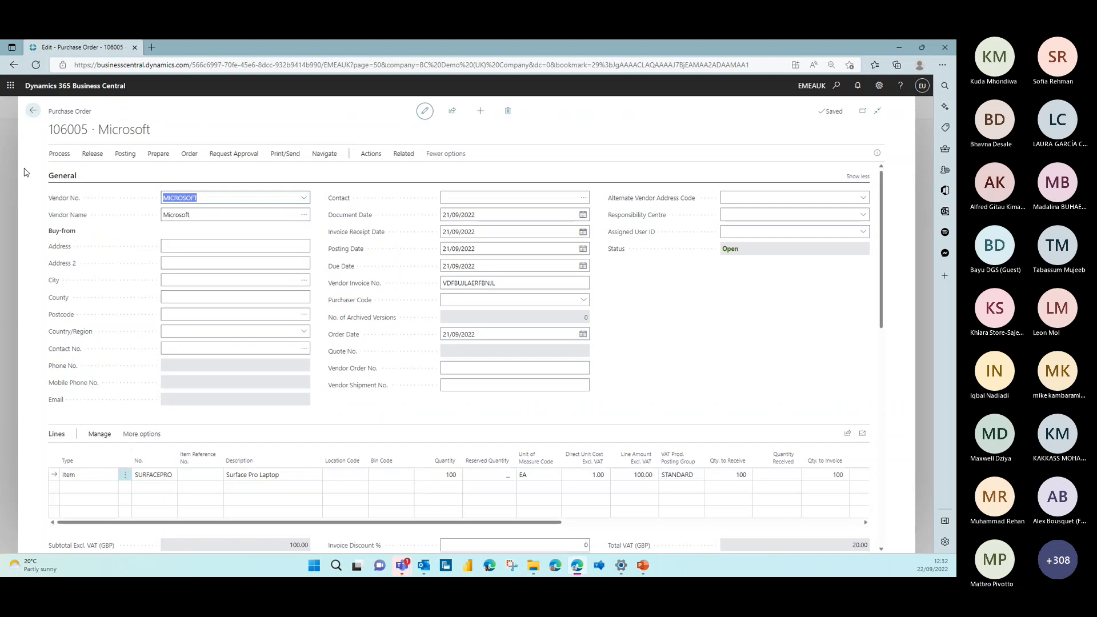
{"action": "scroll", "coordinate": [380, 486], "scroll_direction": "down", "scroll_amount": 4}
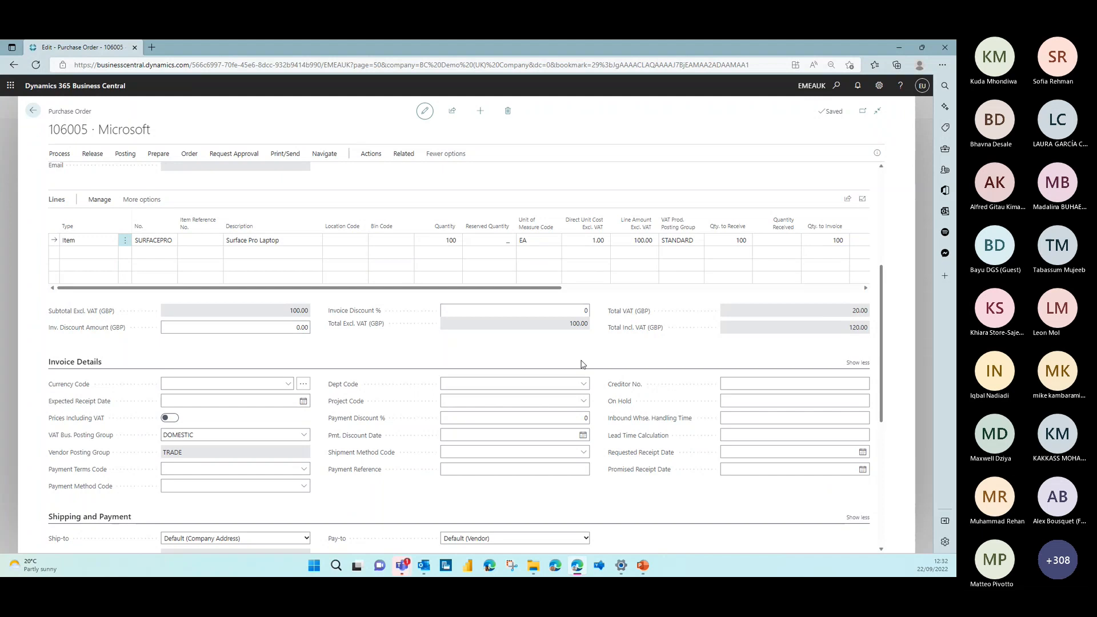
{"action": "scroll", "coordinate": [582, 363], "scroll_direction": "up", "scroll_amount": 5}
Try to preview the purchase order's posting, and set its Posting Date to 22/09/2022
{"action": "left_click", "coordinate": [125, 154]}
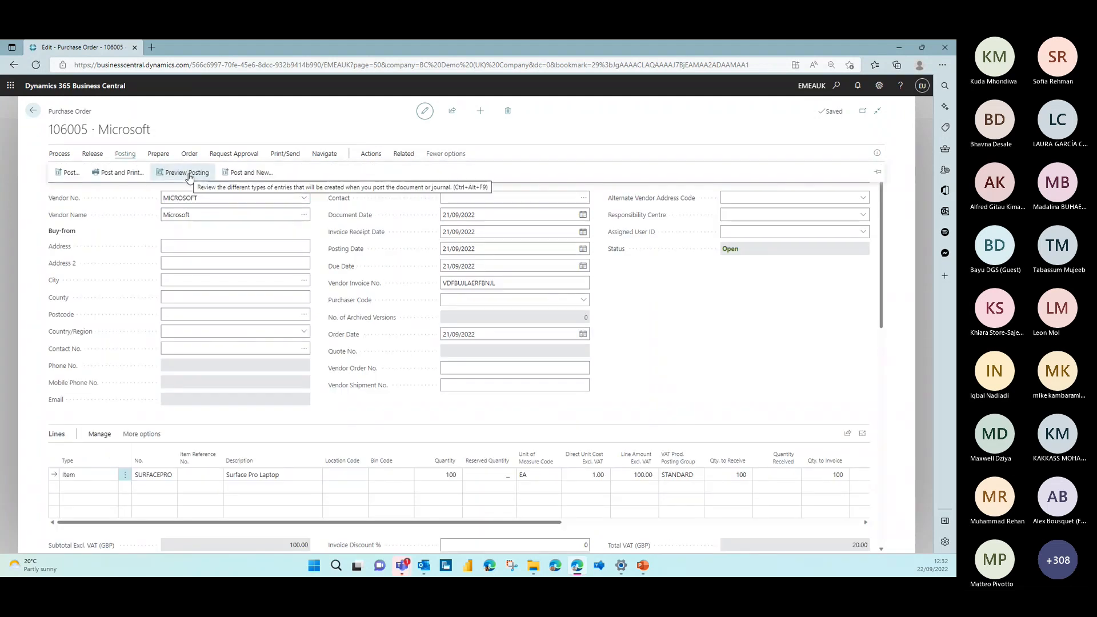
{"action": "left_click", "coordinate": [188, 173]}
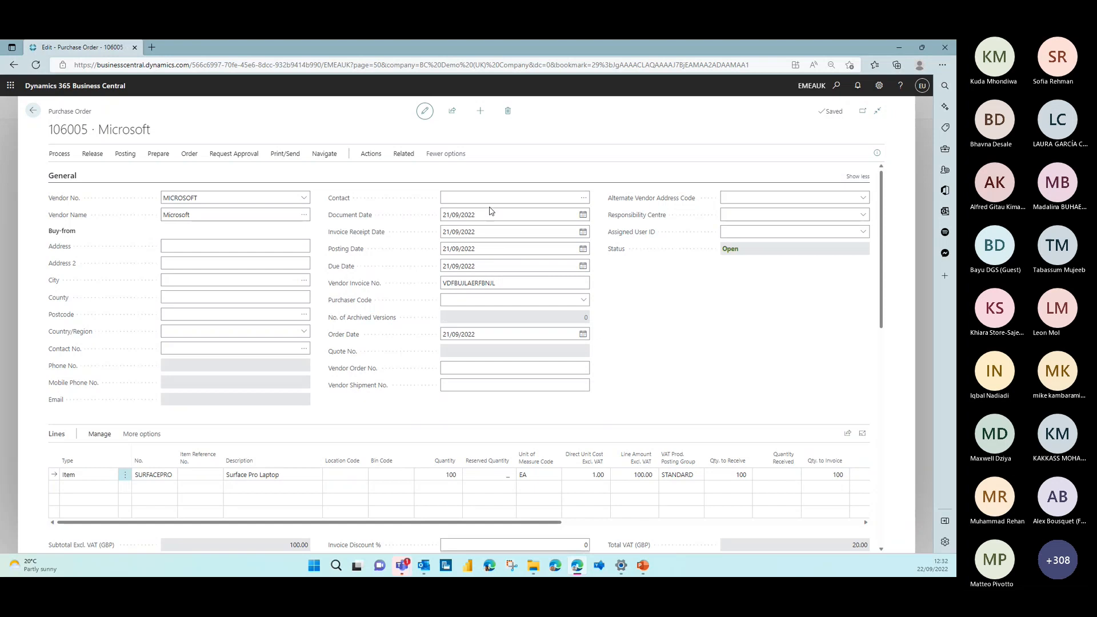
{"action": "left_click", "coordinate": [493, 212]}
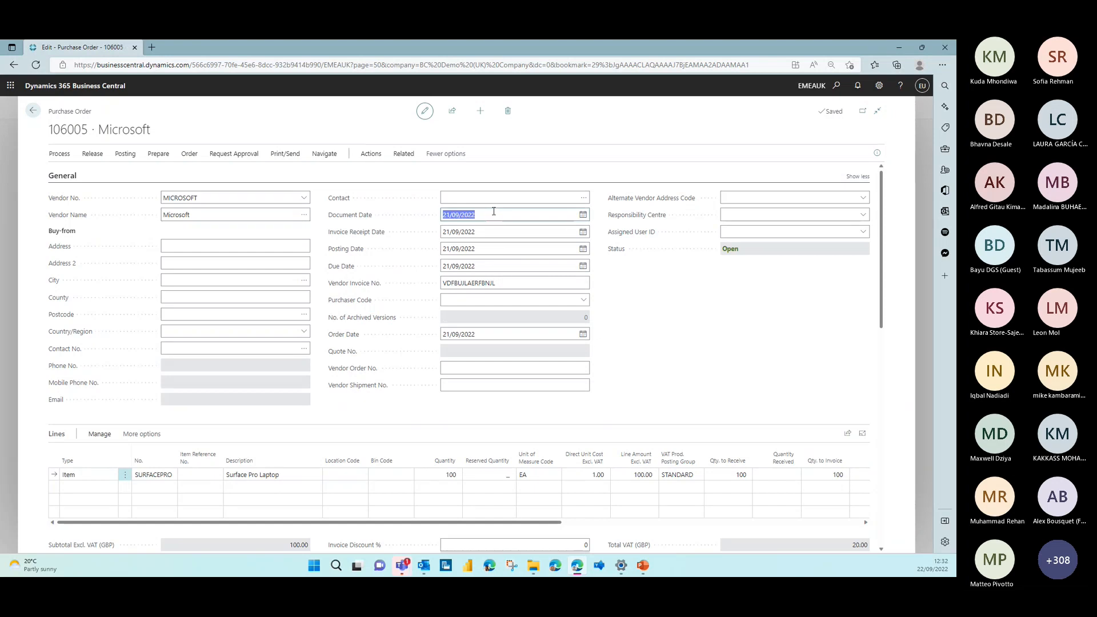
{"action": "left_click", "coordinate": [468, 249]}
{"action": "type", "text": "t"}
{"action": "key", "text": "Tab"}
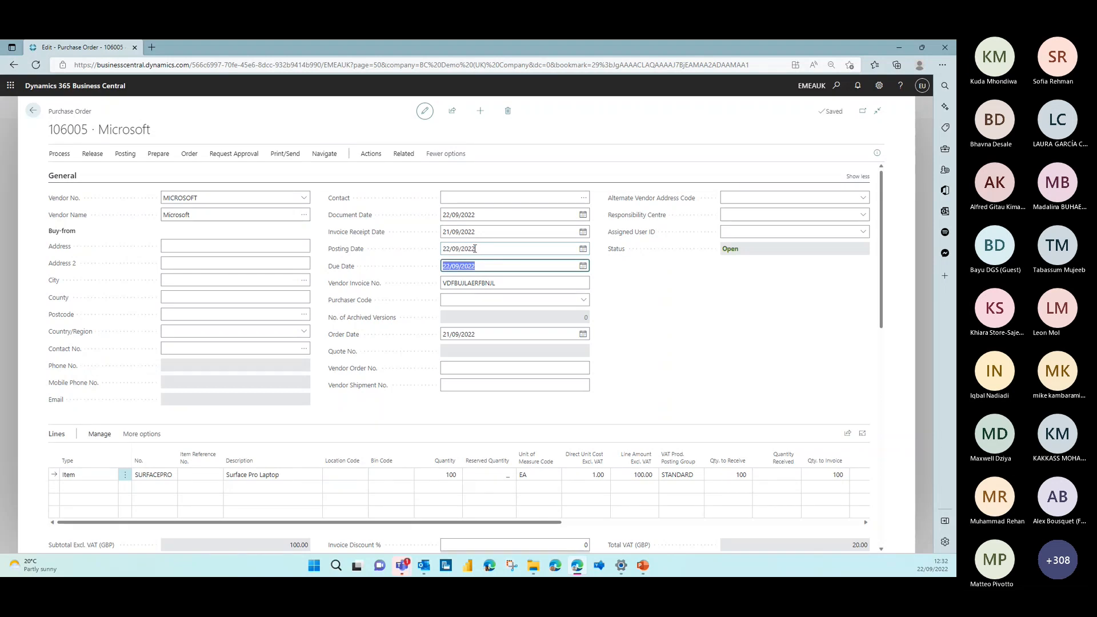
Preview the purchase order's posting, examine the resulting G/L entries by account, and return to the order
{"action": "left_click", "coordinate": [124, 153]}
{"action": "left_click", "coordinate": [151, 176]}
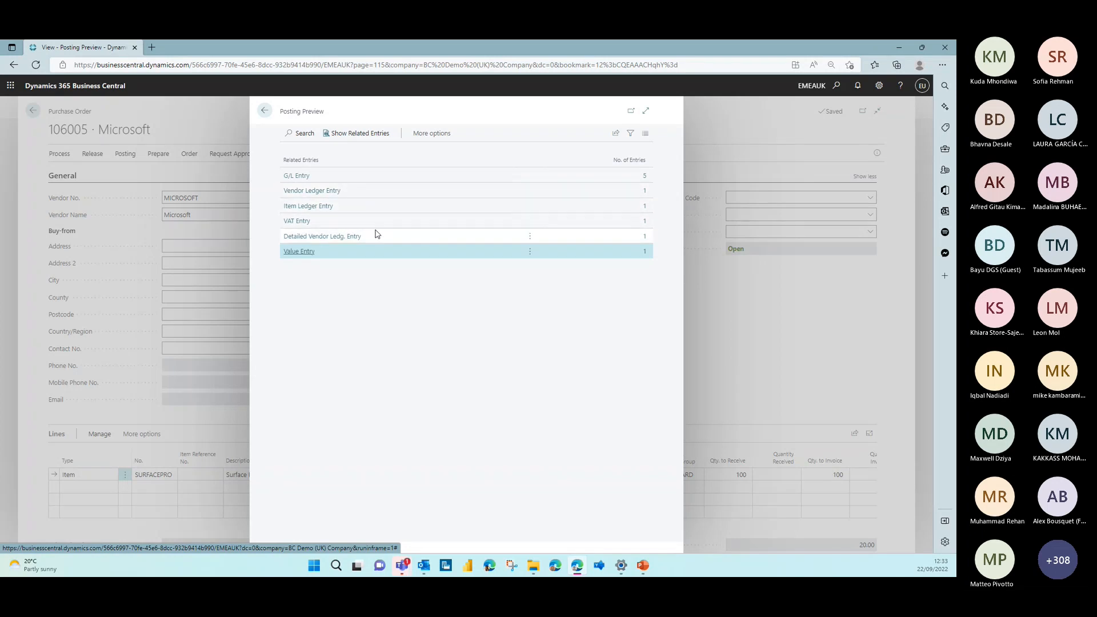
{"action": "left_click", "coordinate": [644, 179]}
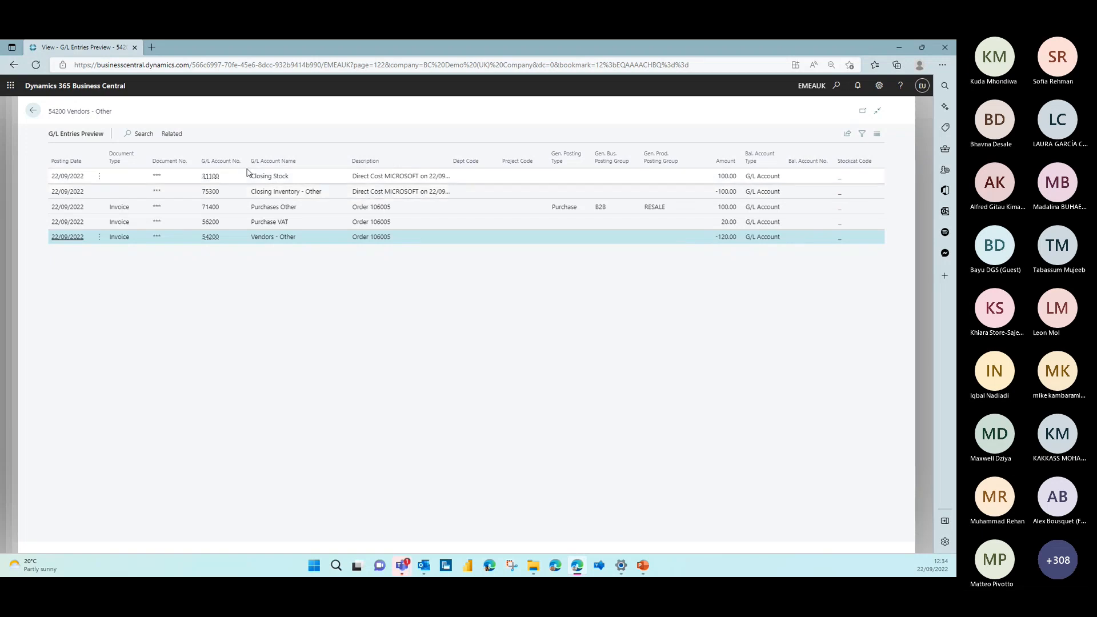
{"action": "left_click", "coordinate": [34, 113]}
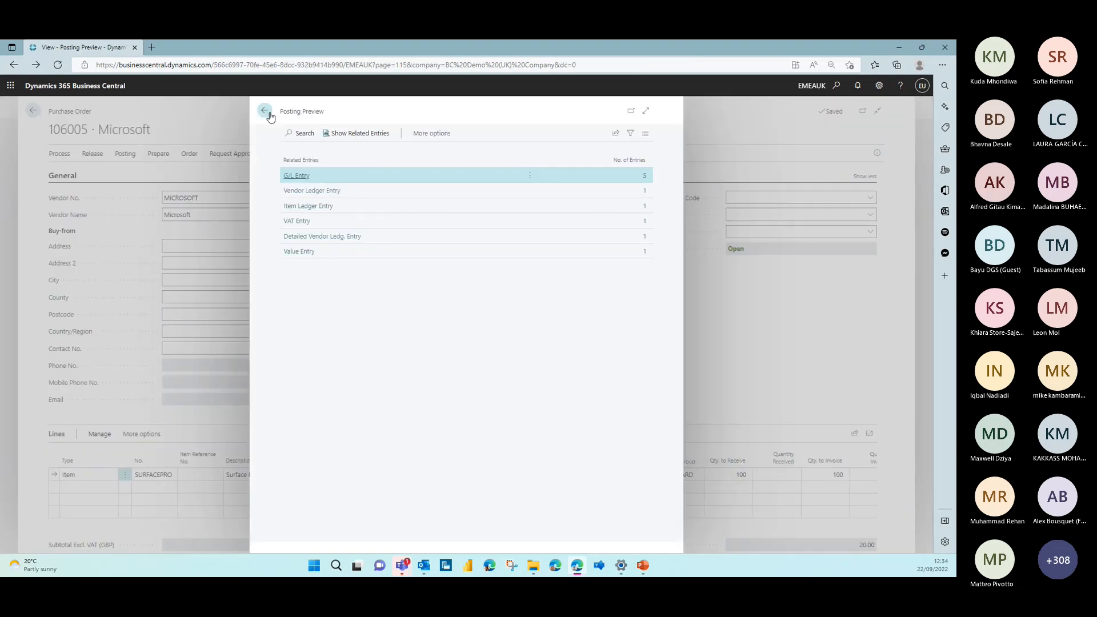
{"action": "left_click", "coordinate": [270, 114]}
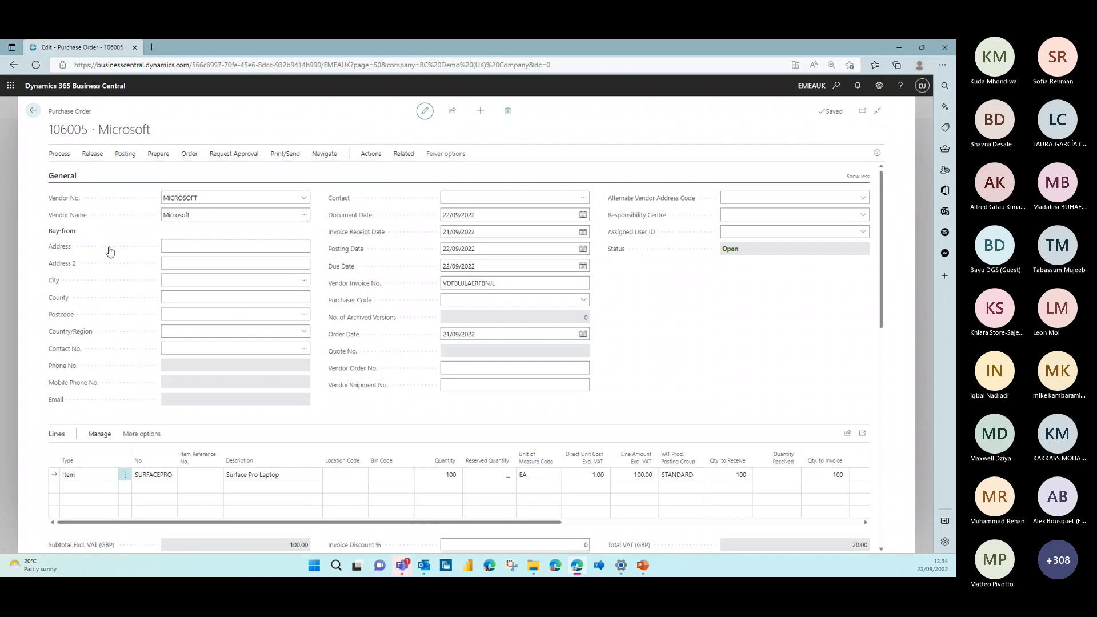
Post the purchase order with the Receive and Invoice option and decline to open the posted invoice
{"action": "key", "text": "F9"}
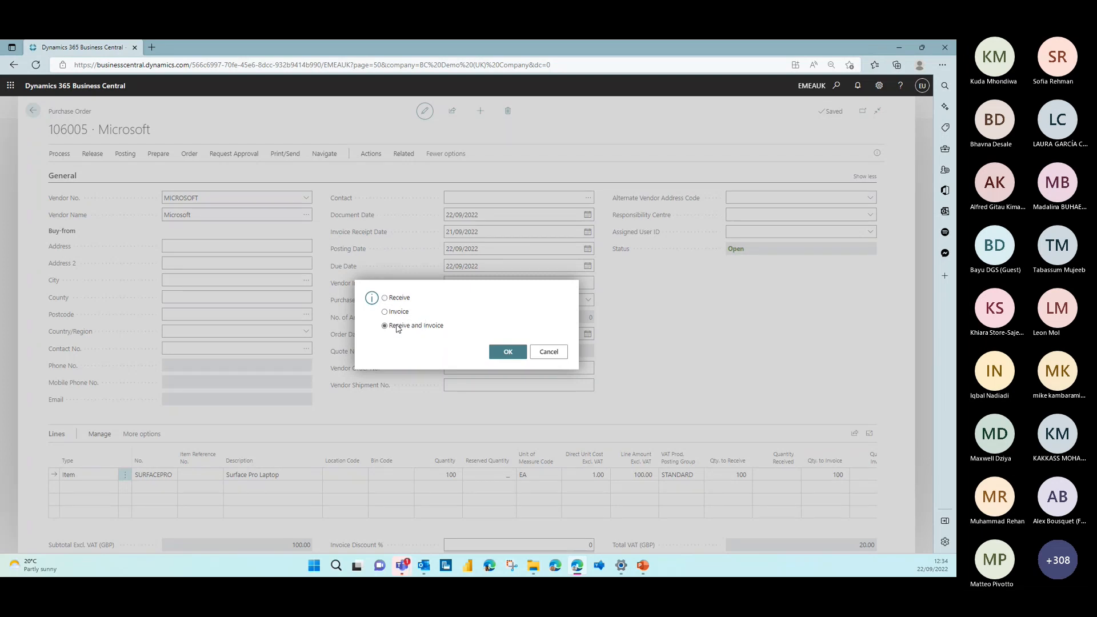
{"action": "left_click", "coordinate": [507, 352]}
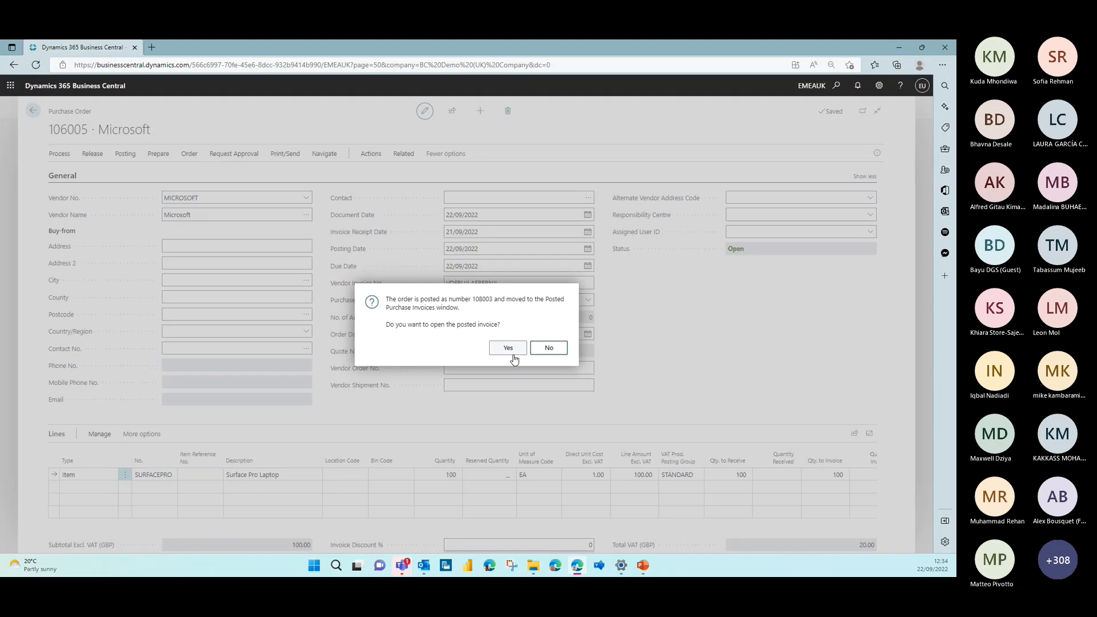
{"action": "left_click", "coordinate": [546, 351]}
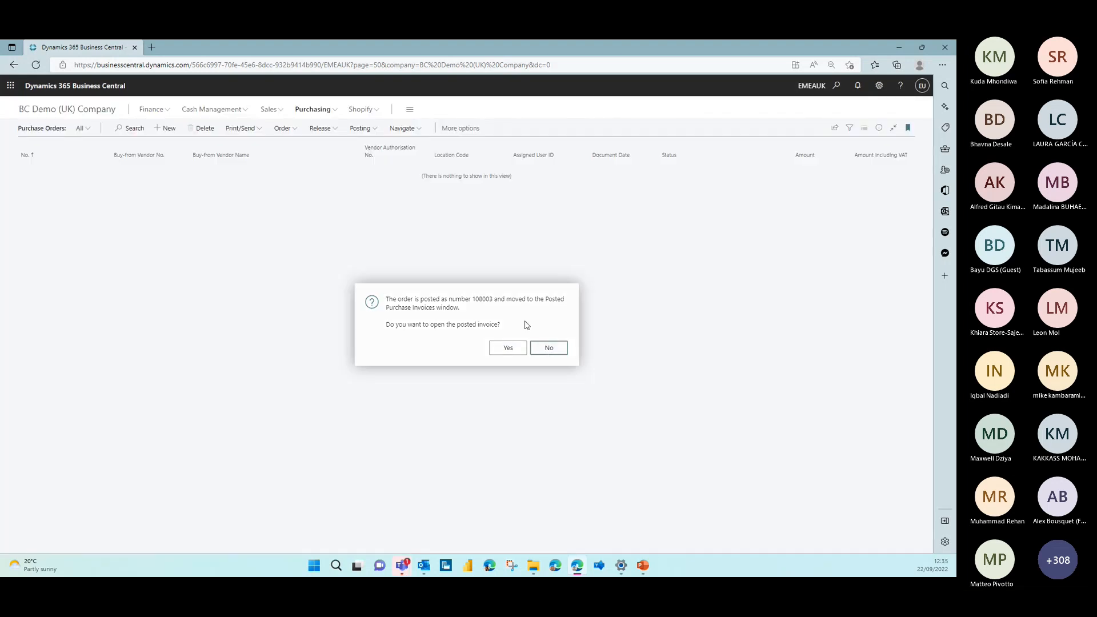
Open the Chart of Accounts in the Balance Not Zero view and examine the balances produced by the posted purchase order
{"action": "left_click", "coordinate": [56, 109]}
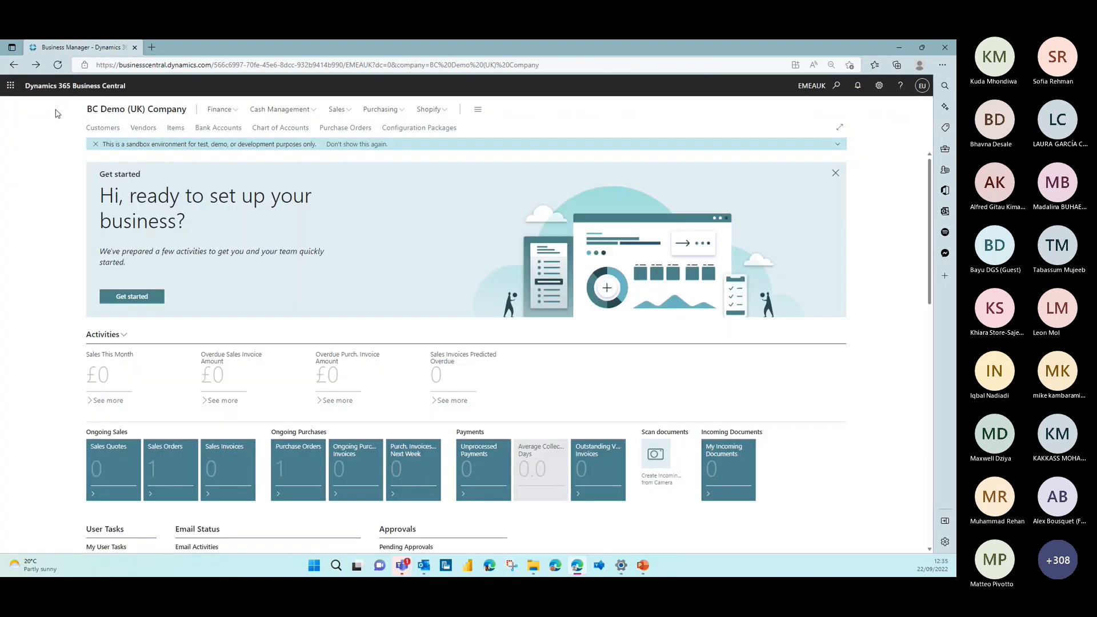
{"action": "left_click", "coordinate": [264, 130]}
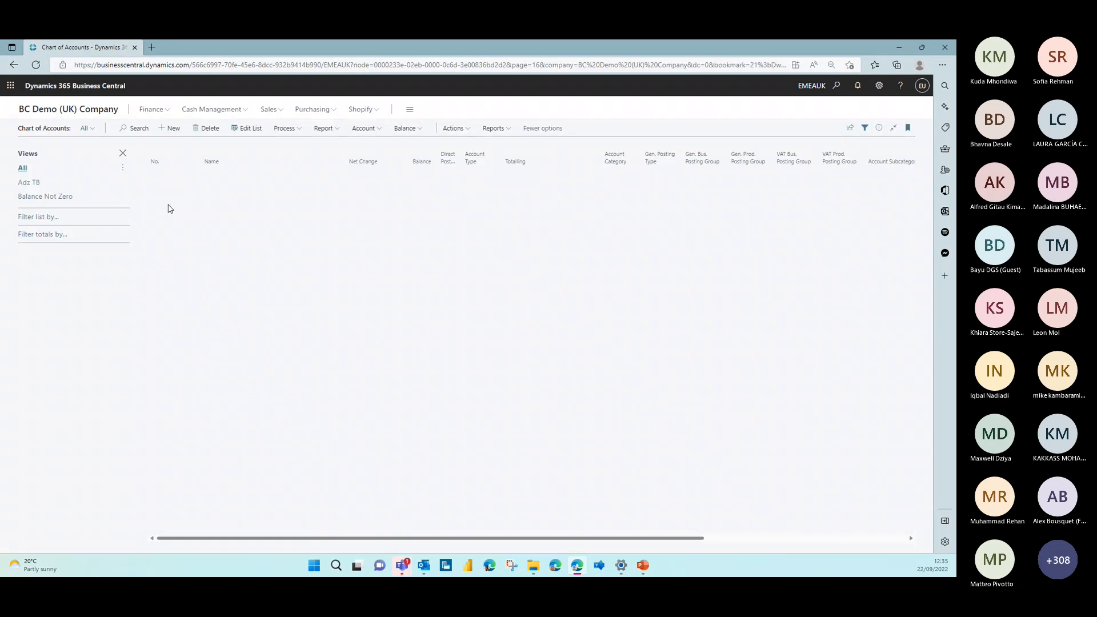
{"action": "left_click", "coordinate": [35, 201]}
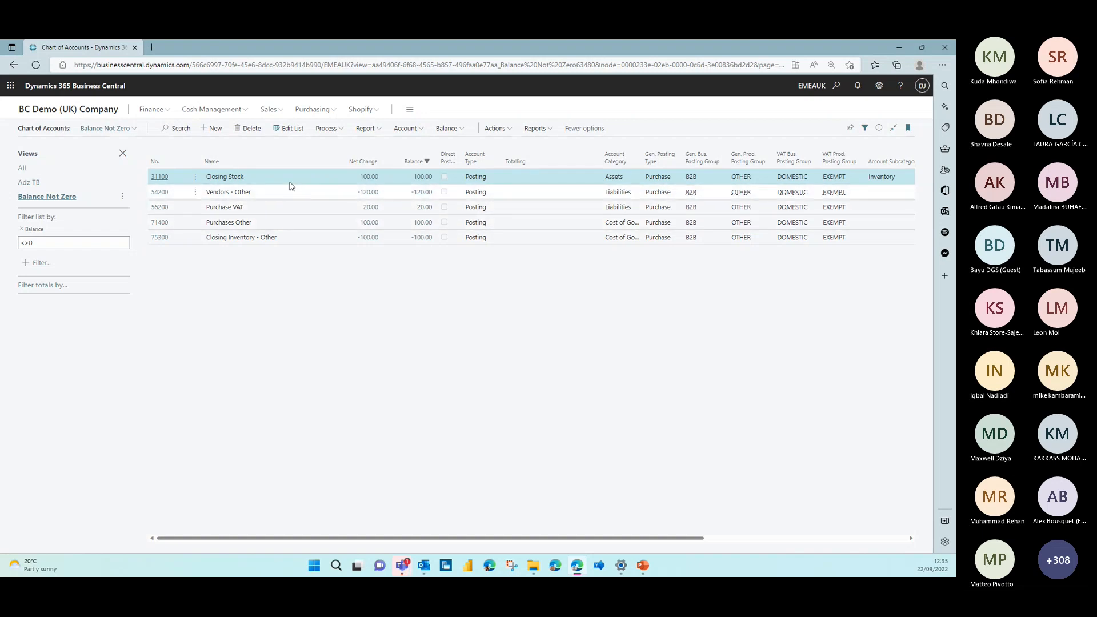
Open the open sales order from the sales orders list and review its header, Surface Pro Laptop line and totals
{"action": "left_click", "coordinate": [105, 116]}
{"action": "left_click", "coordinate": [332, 111]}
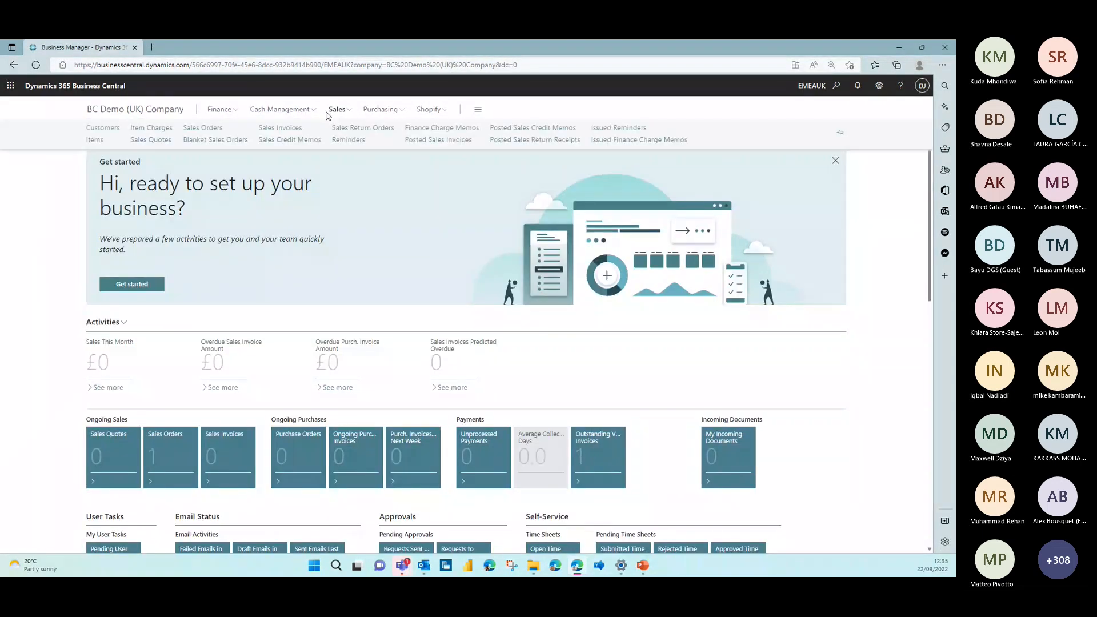
{"action": "left_click", "coordinate": [206, 128]}
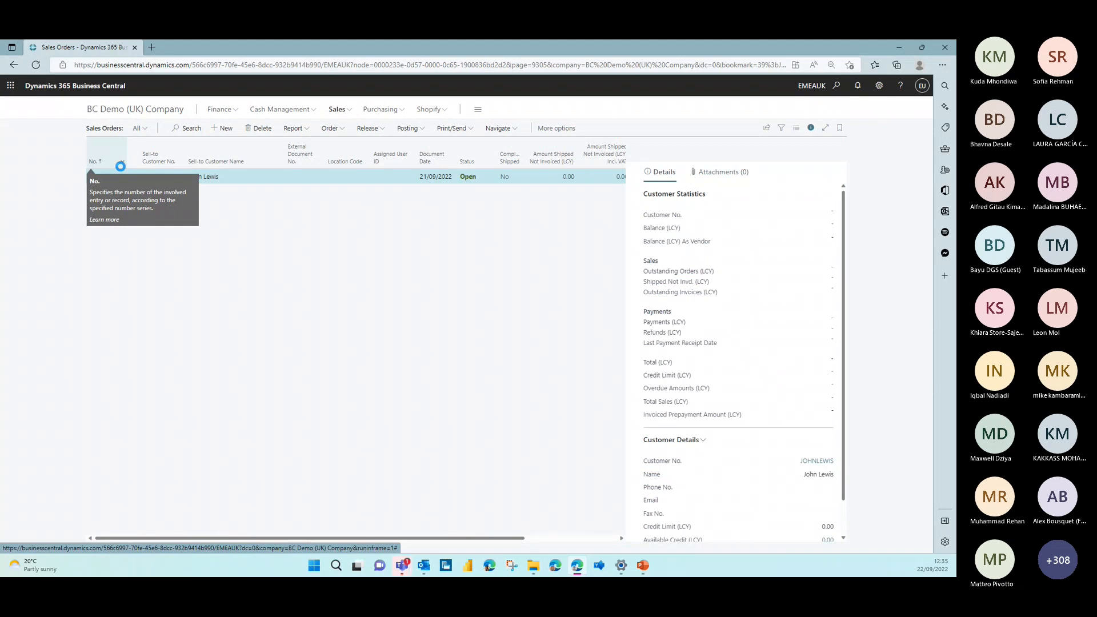
{"action": "left_click", "coordinate": [120, 167]}
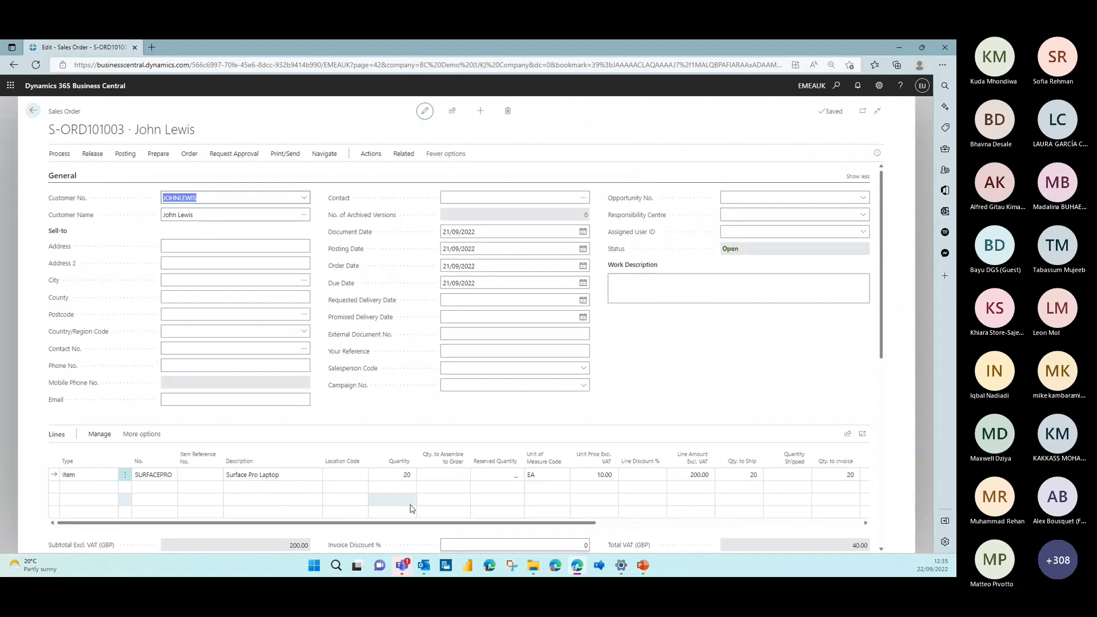
{"action": "scroll", "coordinate": [411, 500], "scroll_direction": "down", "scroll_amount": 1}
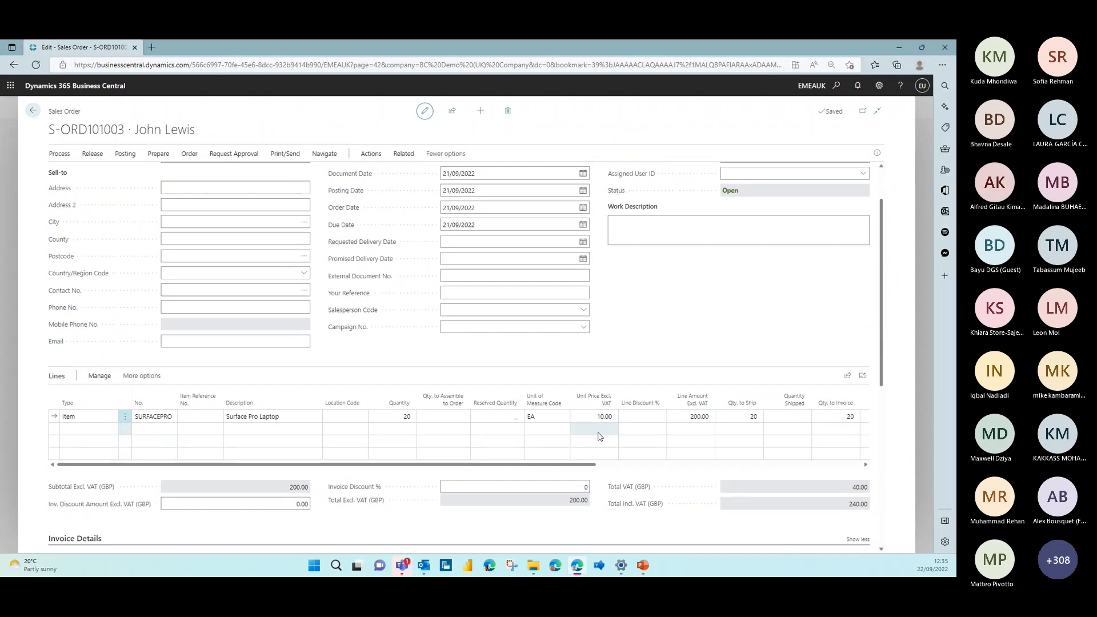
{"action": "scroll", "coordinate": [599, 436], "scroll_direction": "up", "scroll_amount": 1}
Preview the sales order's posting with its existing posting date, examine the resulting G/L entries by account, and return to the order
{"action": "left_click", "coordinate": [125, 153]}
{"action": "left_click", "coordinate": [191, 178]}
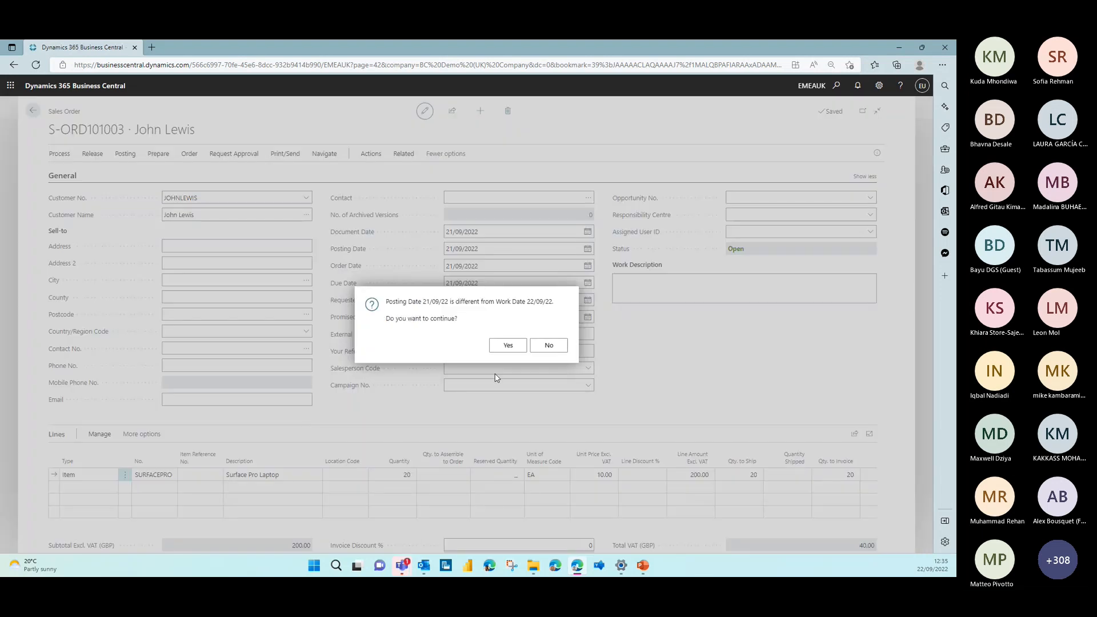
{"action": "left_click", "coordinate": [506, 345]}
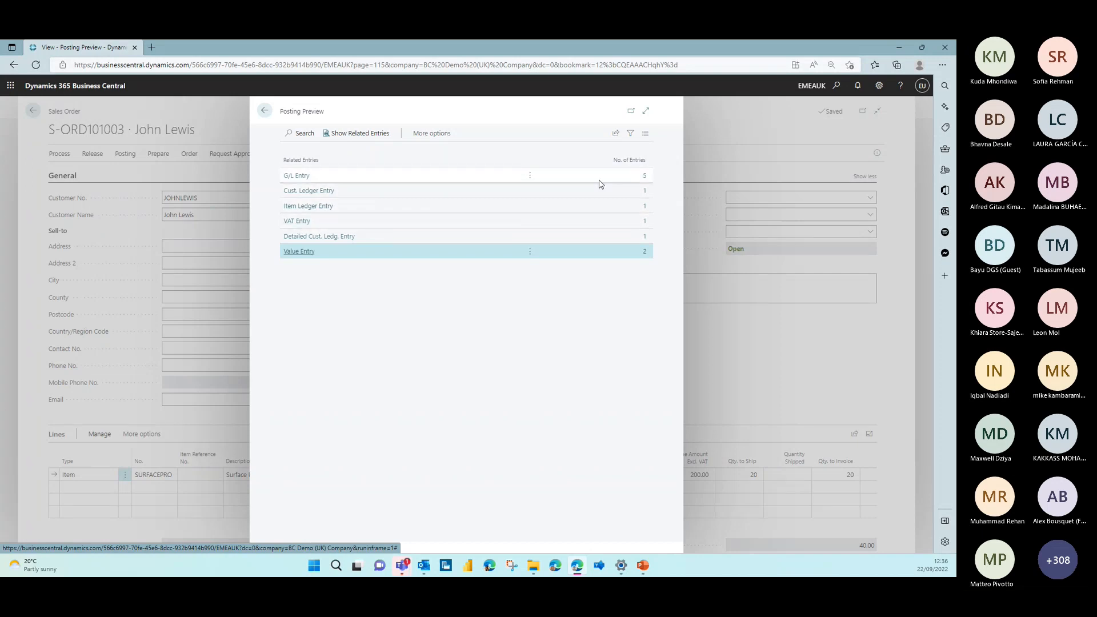
{"action": "left_click", "coordinate": [642, 176]}
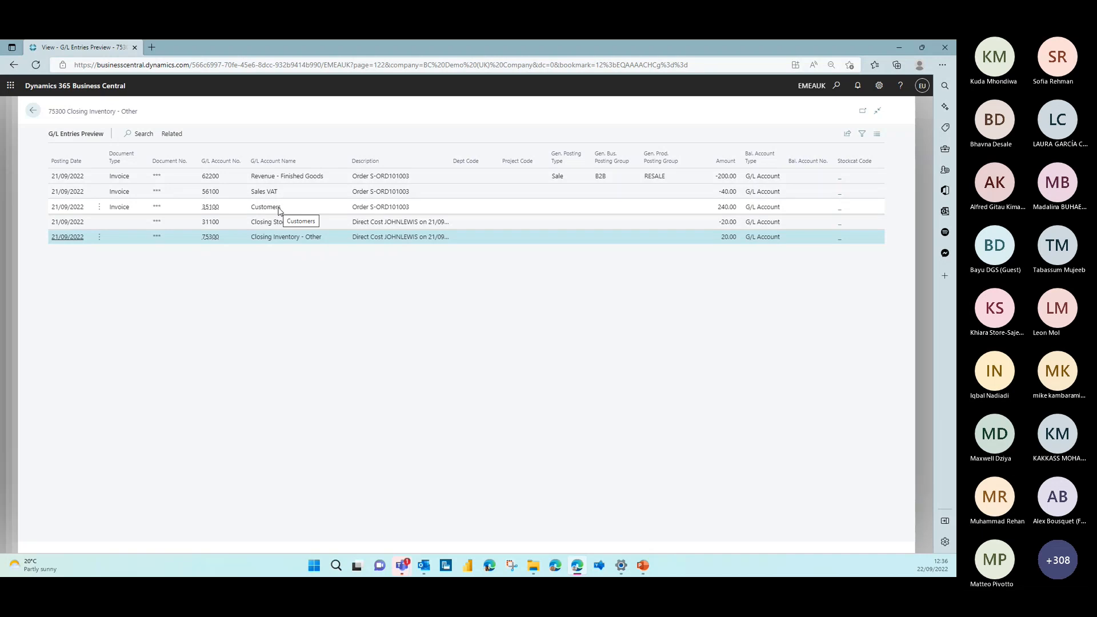
{"action": "left_click", "coordinate": [33, 110]}
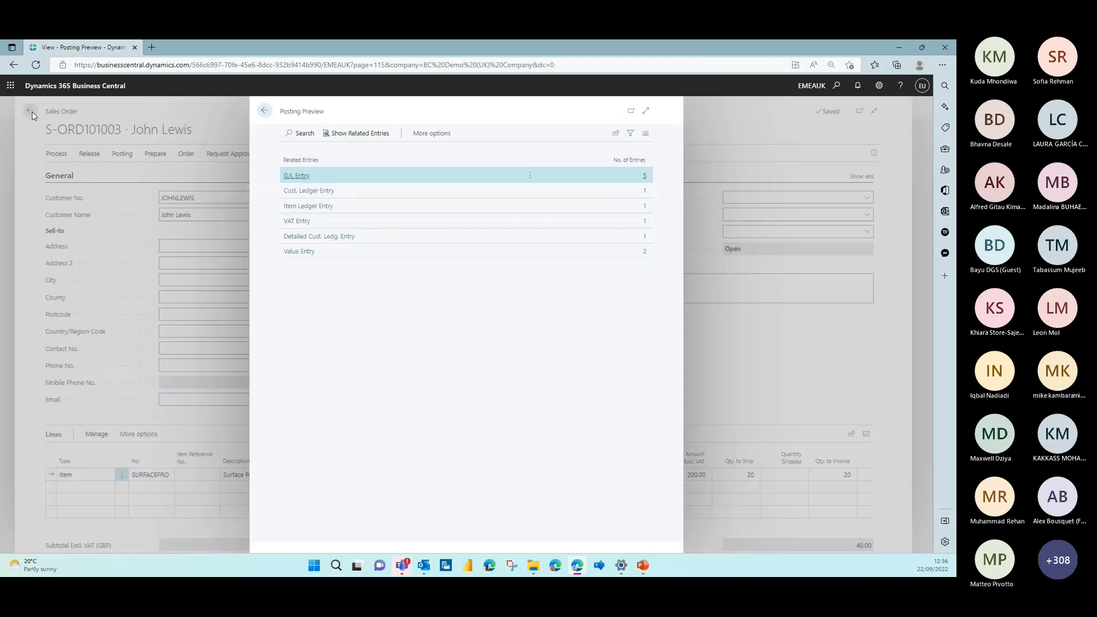
{"action": "left_click", "coordinate": [264, 110]}
Post the sales order with the Ship and Invoice option, keeping its existing posting date, and decline to open the posted invoice
{"action": "left_click", "coordinate": [129, 157]}
{"action": "left_click", "coordinate": [72, 171]}
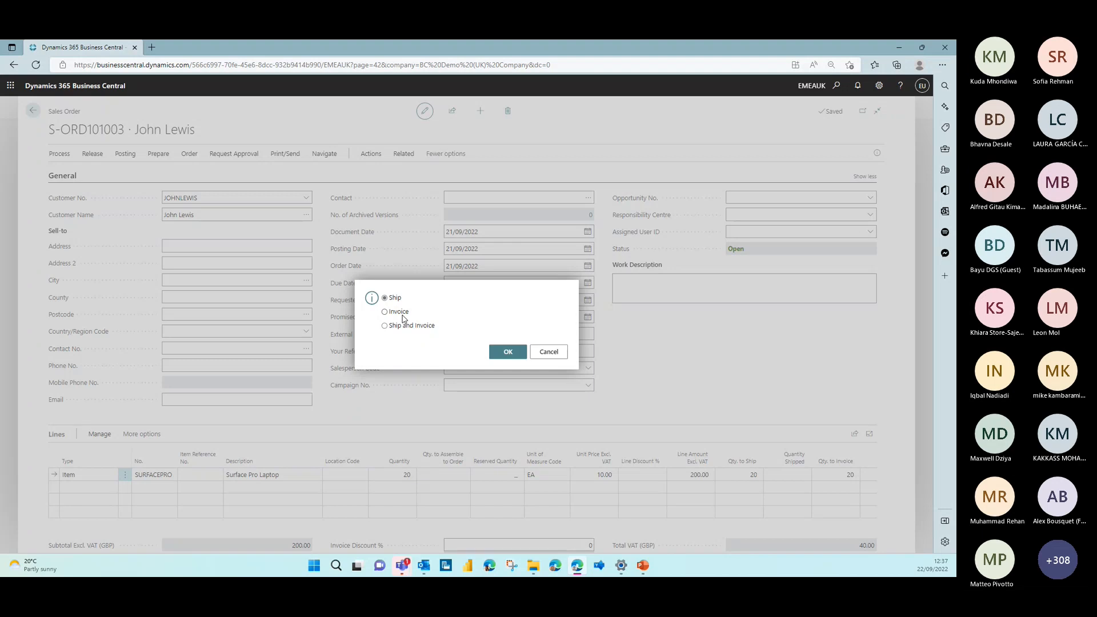
{"action": "left_click", "coordinate": [497, 353]}
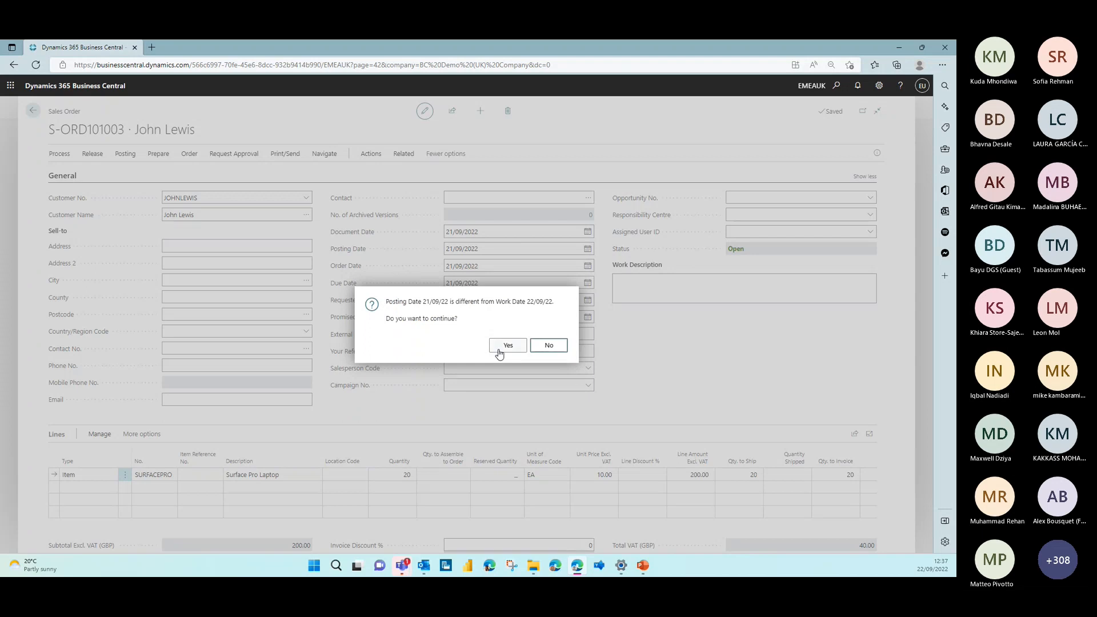
{"action": "left_click", "coordinate": [505, 347]}
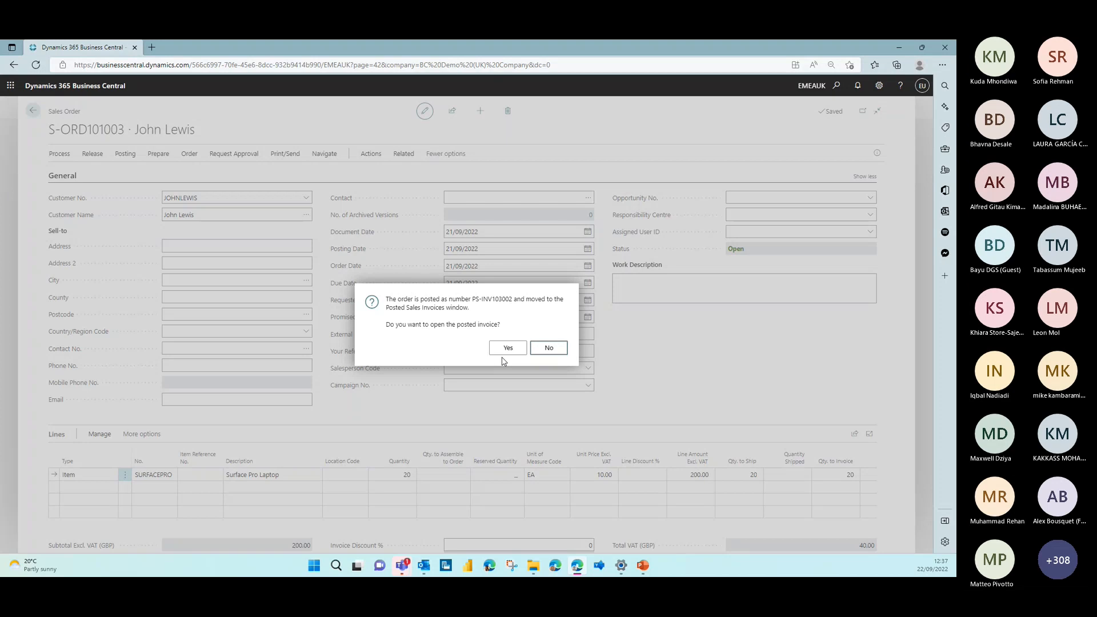
{"action": "key", "text": "Escape"}
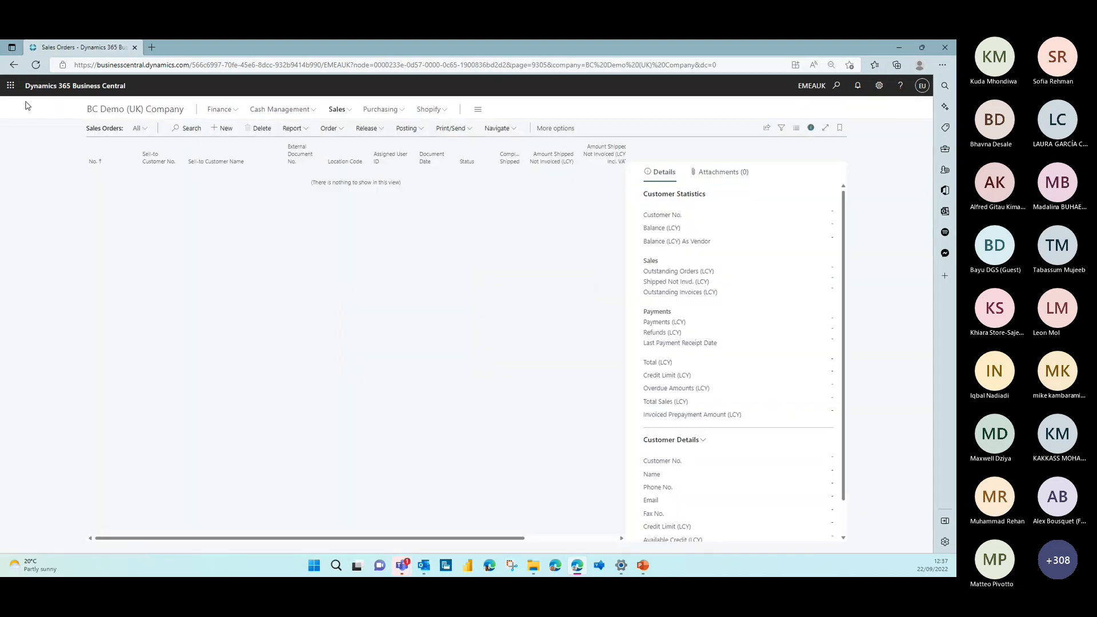
Reopen the Chart of Accounts in the Balance Not Zero view and examine how the posted sales order changed the account balances
{"action": "left_click", "coordinate": [142, 110]}
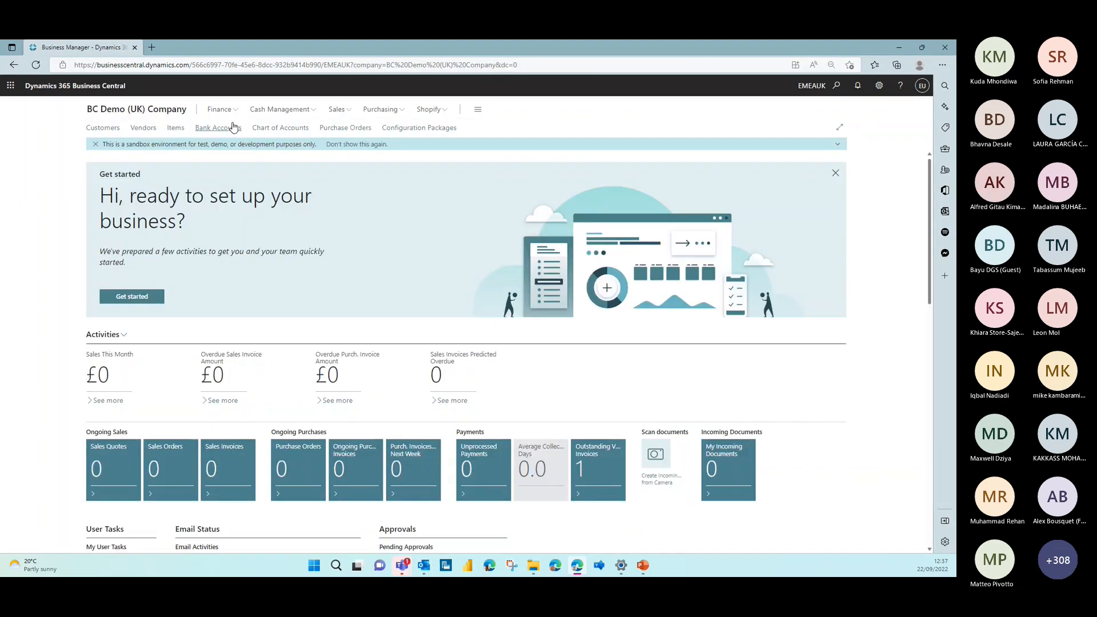
{"action": "left_click", "coordinate": [280, 127]}
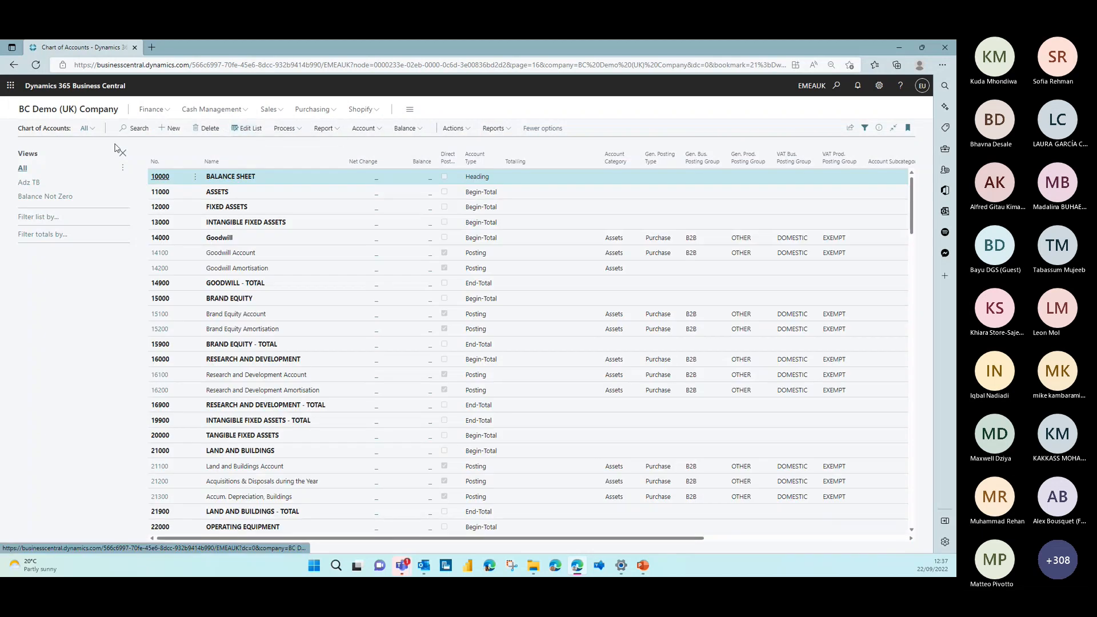
{"action": "left_click", "coordinate": [38, 197]}
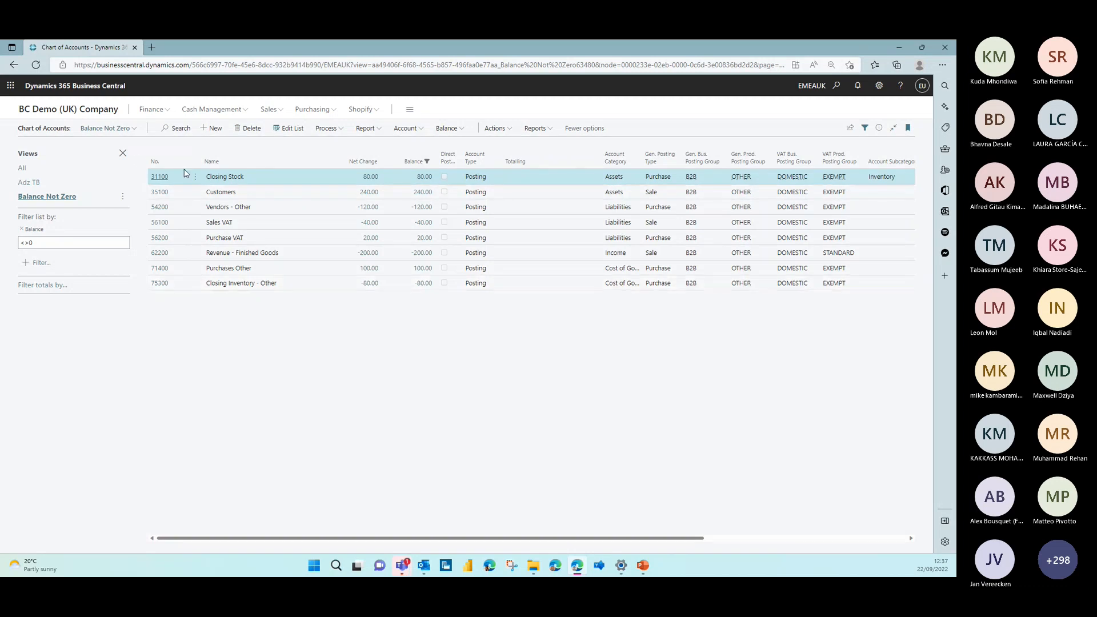
Open the CURRENT ACCOUNT GBP bank account card and go from it to the cash receipt journals
{"action": "left_click", "coordinate": [88, 114]}
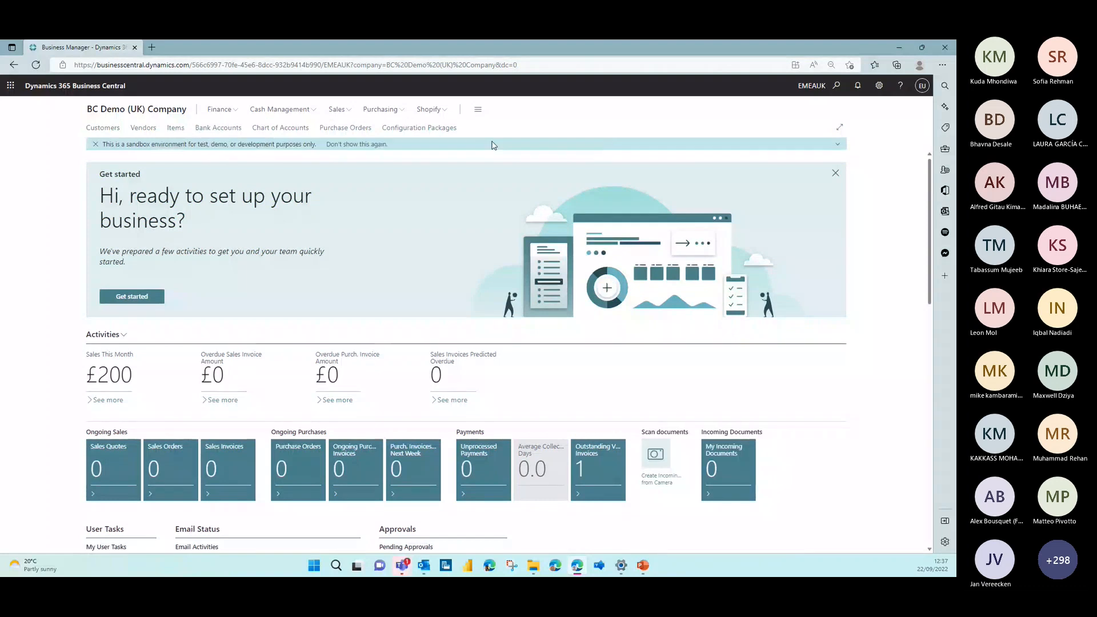
{"action": "left_click", "coordinate": [216, 128]}
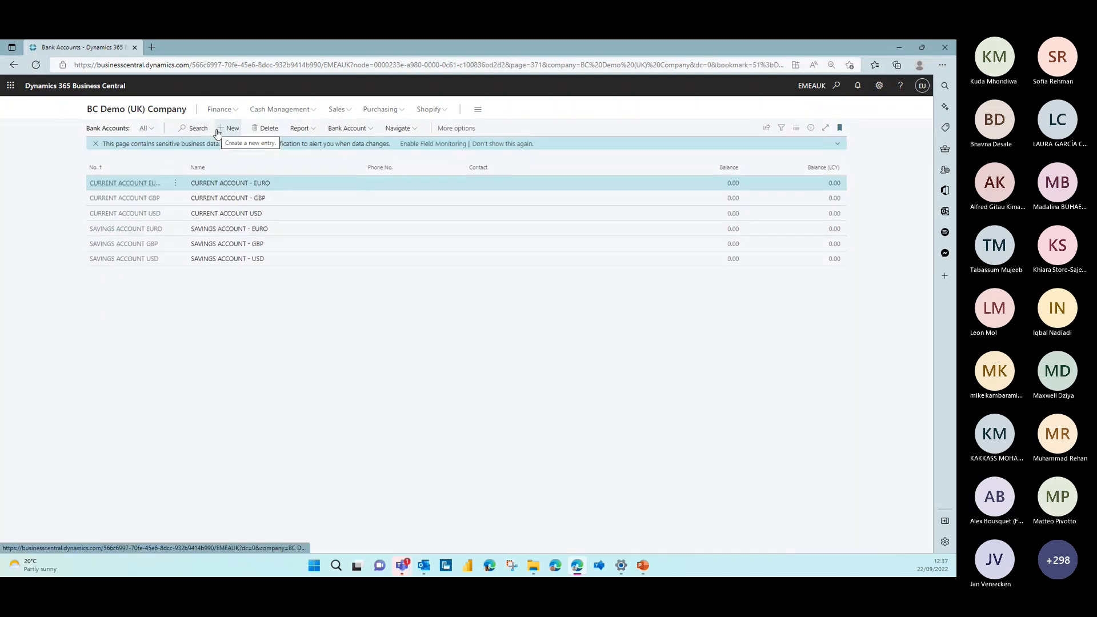
{"action": "left_click", "coordinate": [152, 204]}
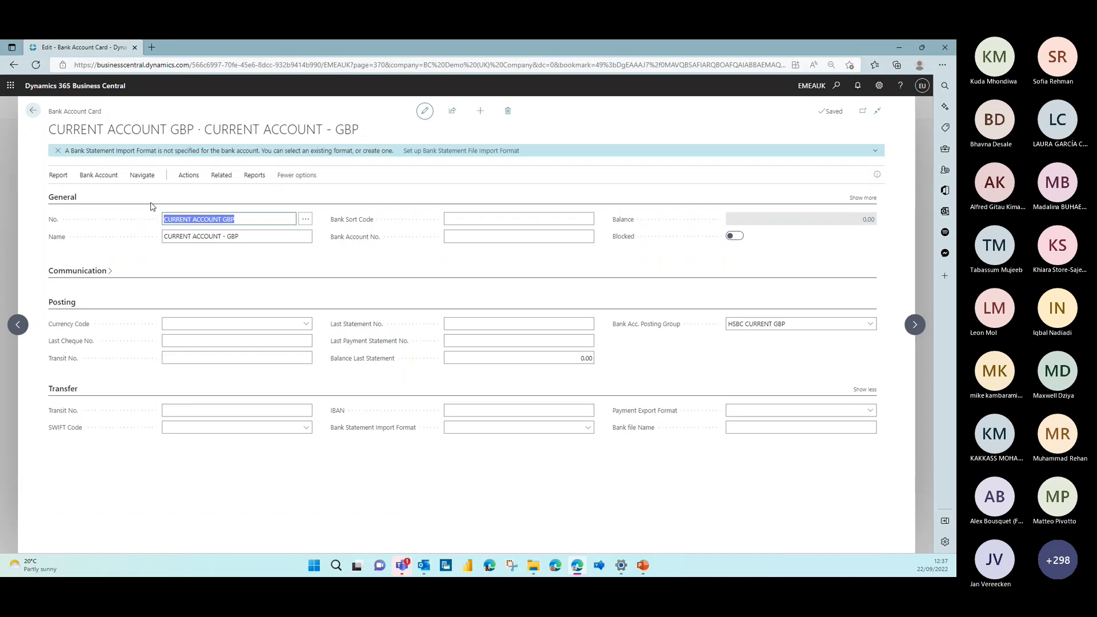
{"action": "left_click", "coordinate": [183, 176]}
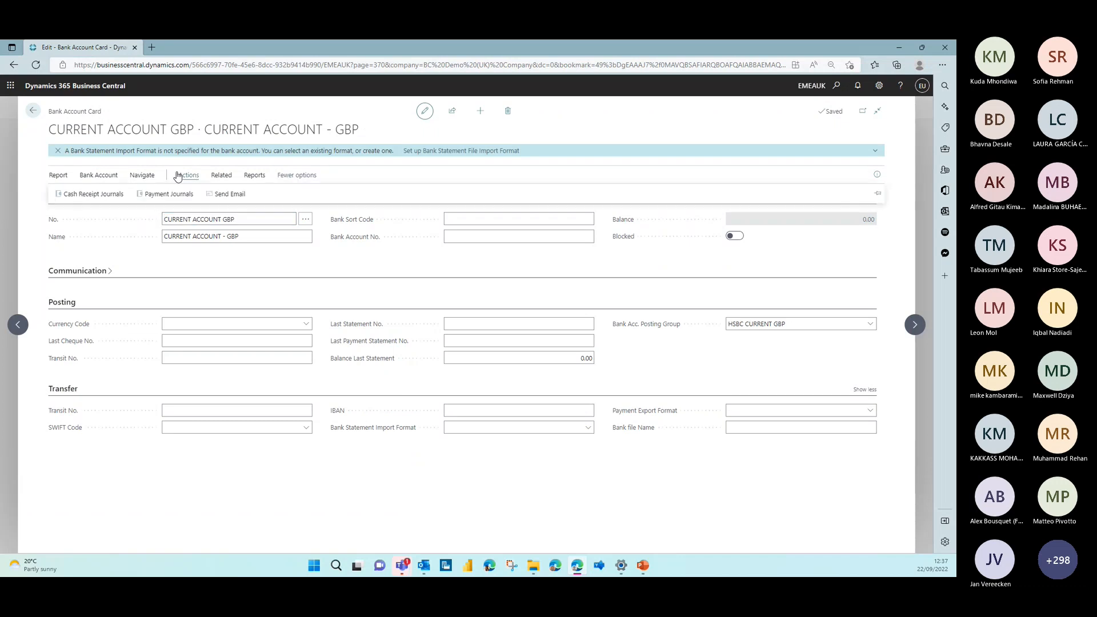
{"action": "left_click", "coordinate": [103, 193]}
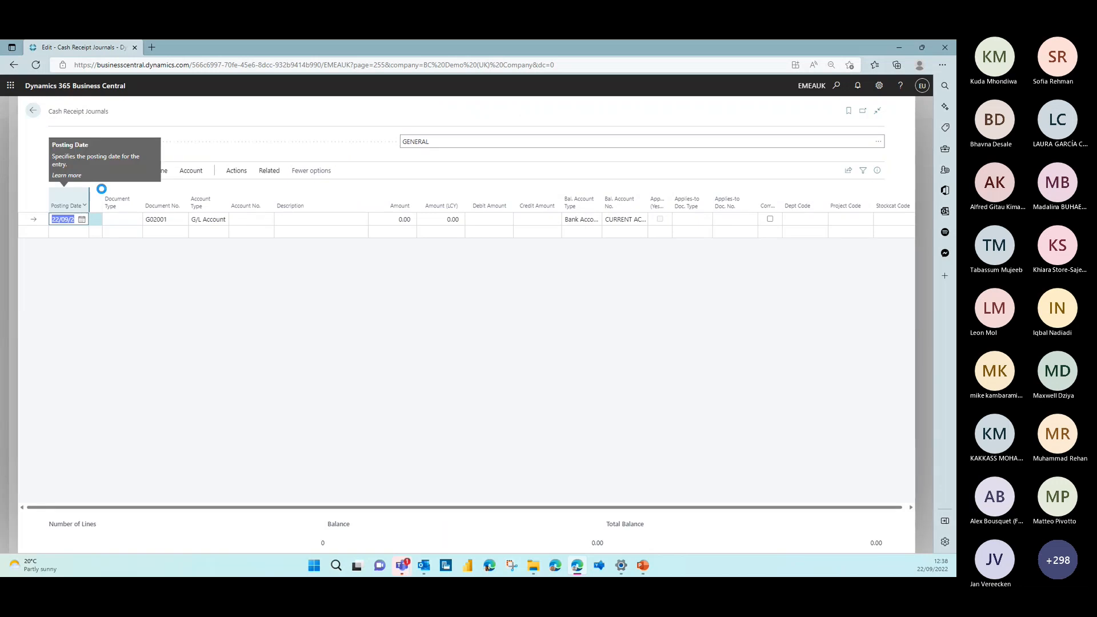
Set the journal line's Document Type to Payment and Account Type to Customer, and choose the customer from the posted sales order
{"action": "left_click", "coordinate": [123, 219]}
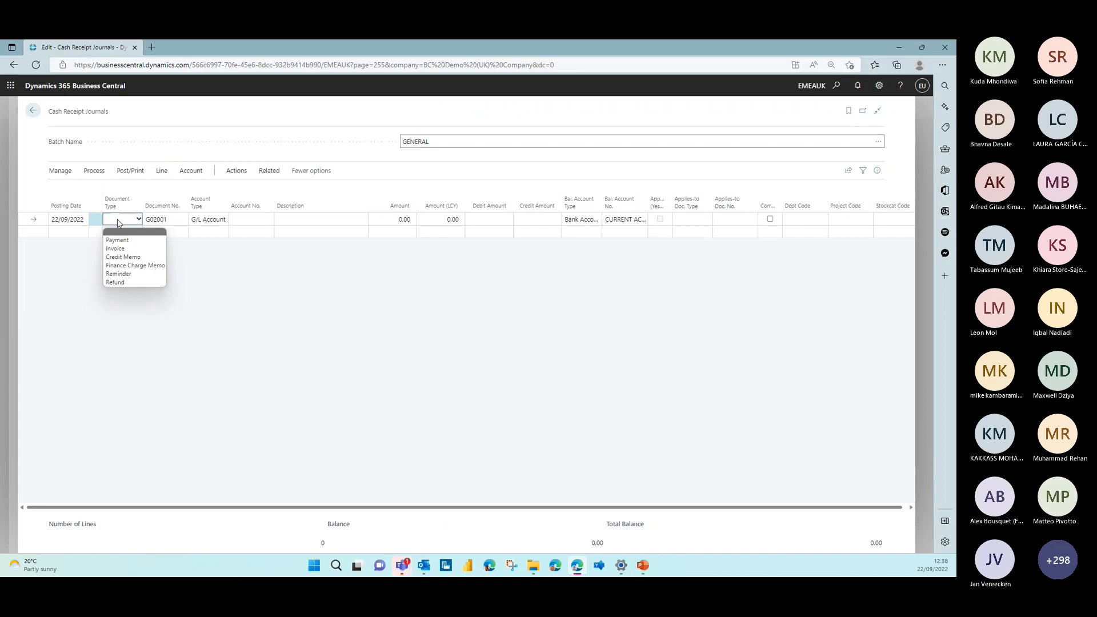
{"action": "left_click", "coordinate": [139, 236]}
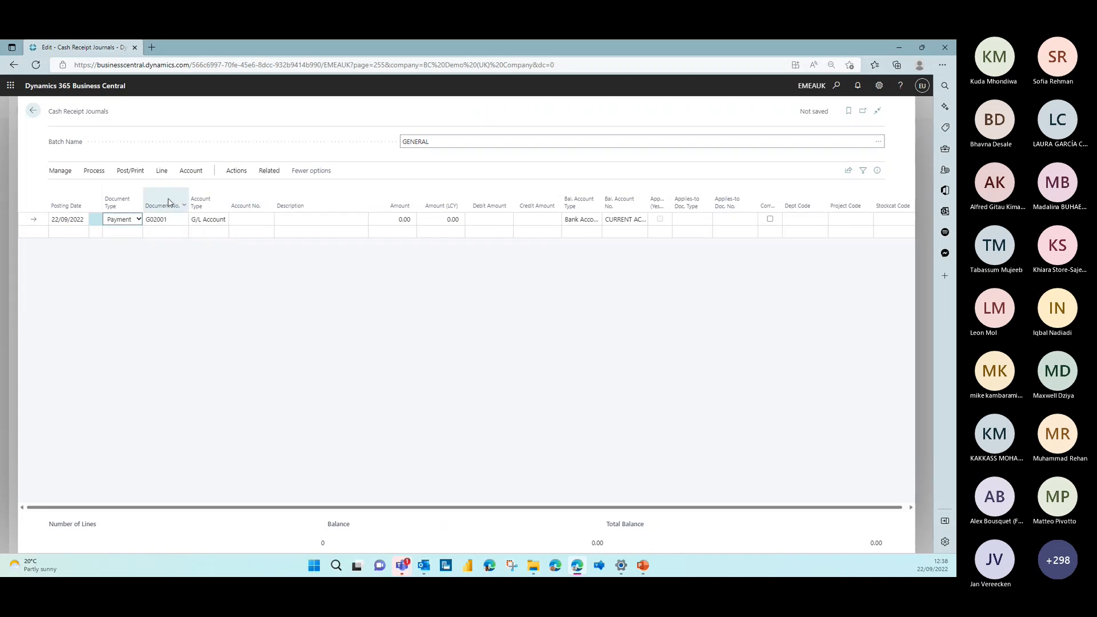
{"action": "left_click", "coordinate": [208, 221]}
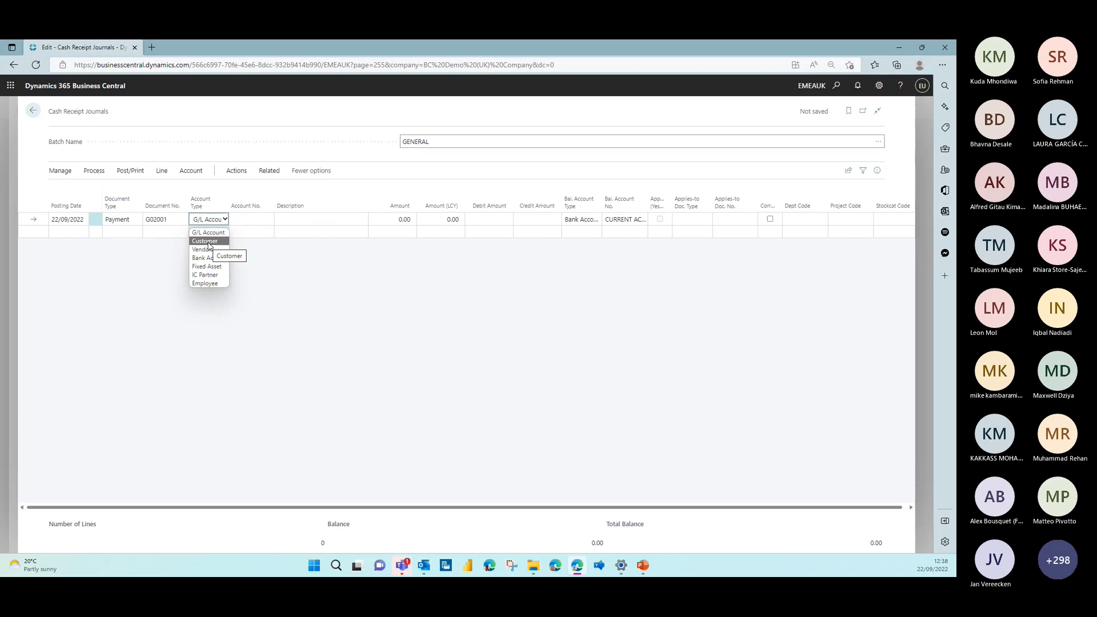
{"action": "left_click", "coordinate": [208, 242]}
{"action": "left_click", "coordinate": [243, 218]}
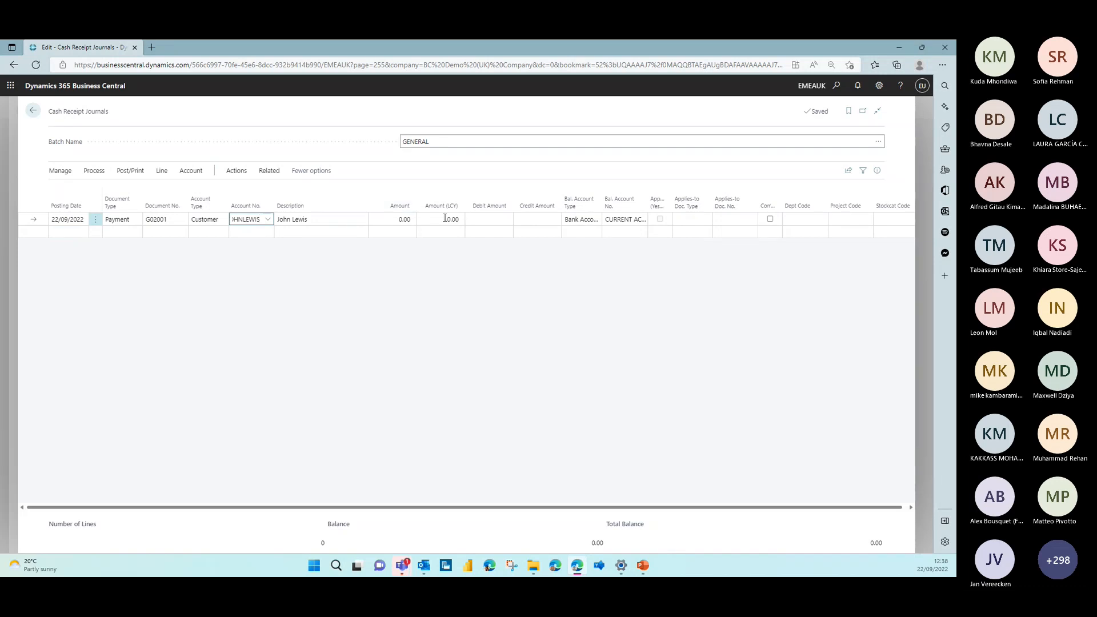
Apply the payment line to the customer's posted sales invoice dated 21/09/2022
{"action": "left_click", "coordinate": [727, 217]}
{"action": "left_click", "coordinate": [750, 220]}
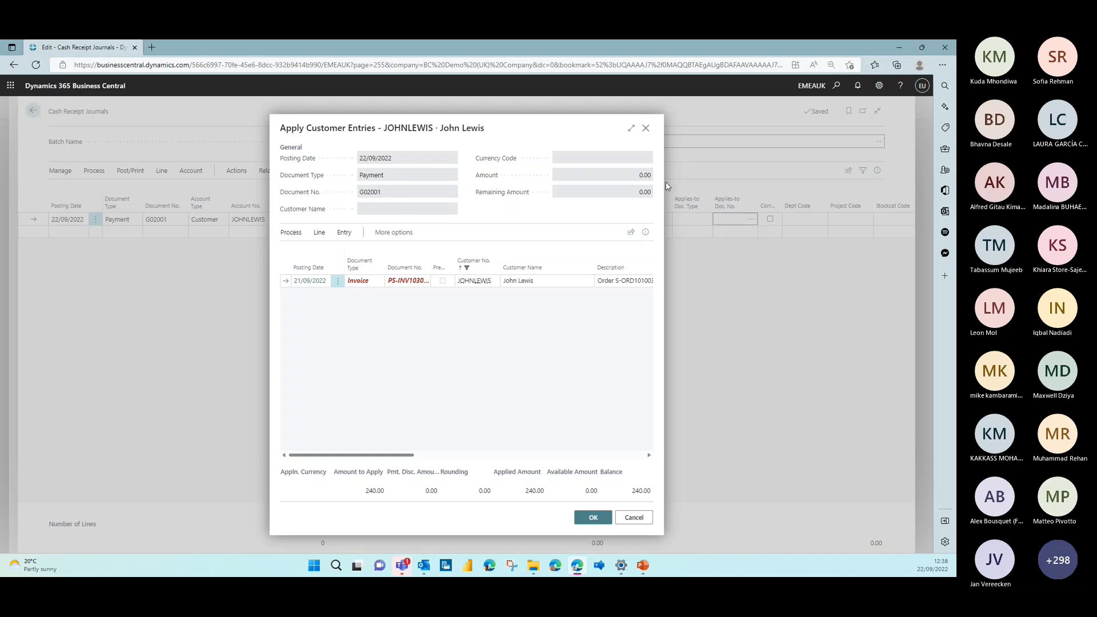
{"action": "left_click", "coordinate": [631, 129]}
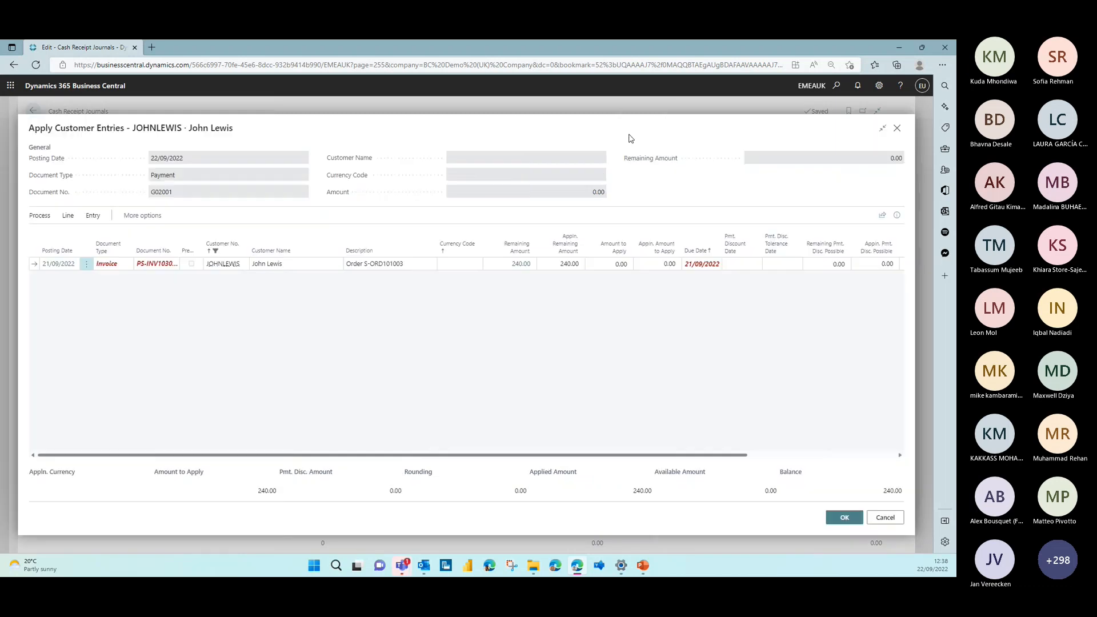
{"action": "left_click", "coordinate": [844, 518]}
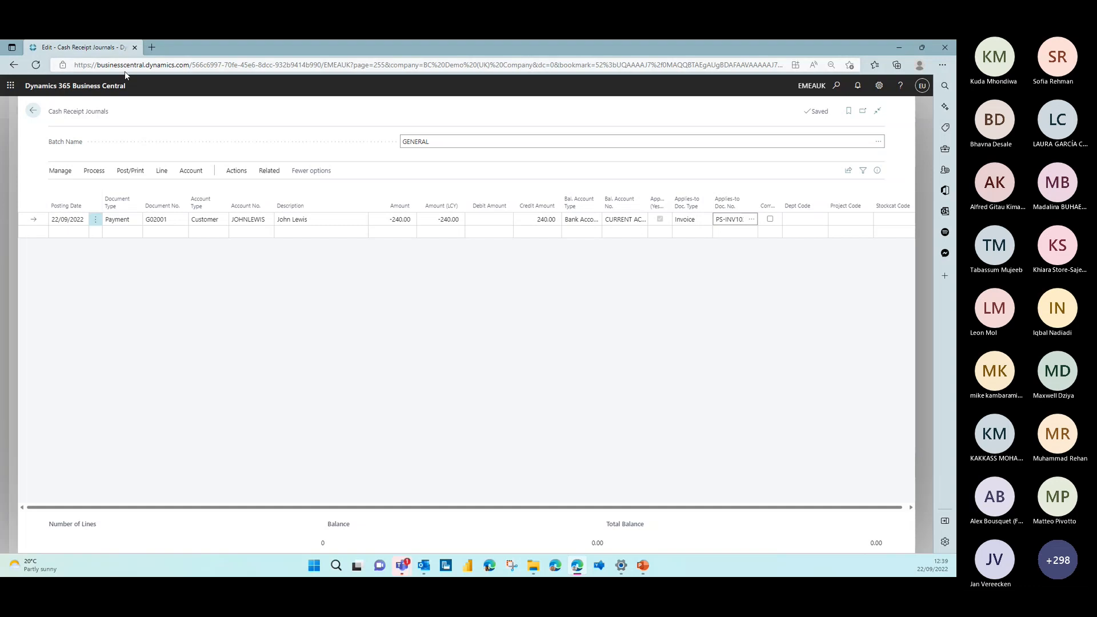
Search for the Customers list with "cust", check the invoiced customer's balance and posting group, and return to the cash receipt journal
{"action": "left_click", "coordinate": [835, 86]}
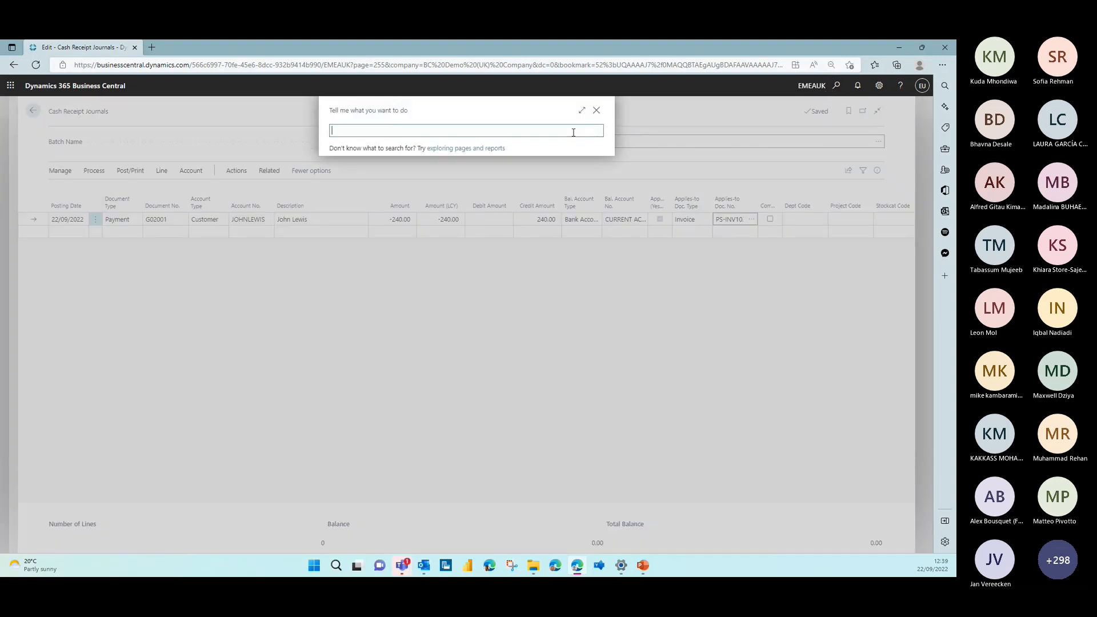
{"action": "type", "text": "cust"}
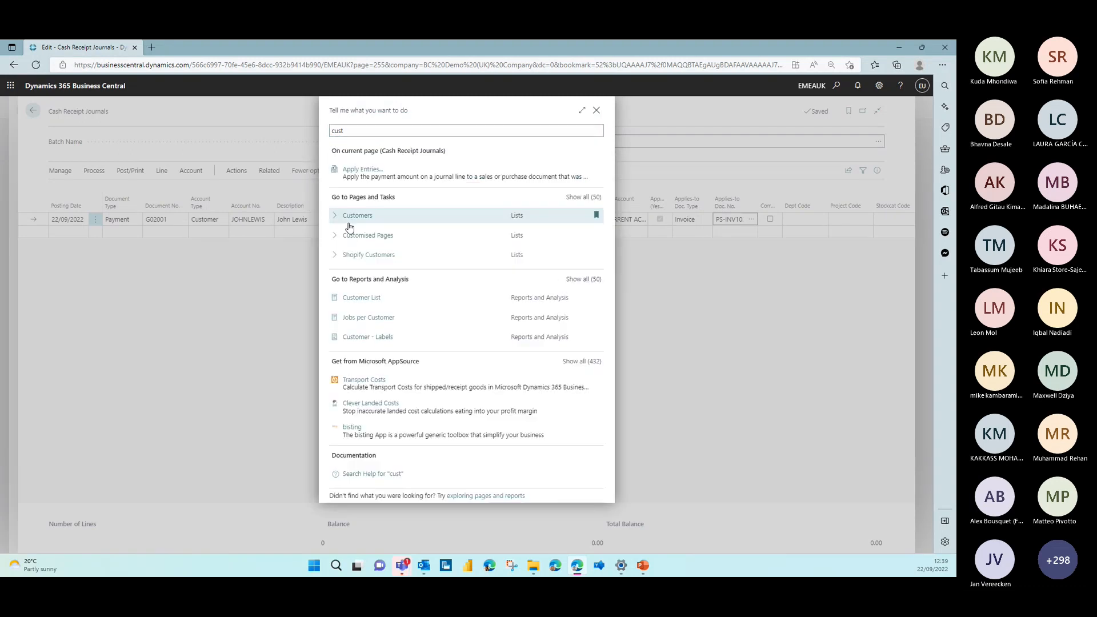
{"action": "left_click", "coordinate": [348, 223]}
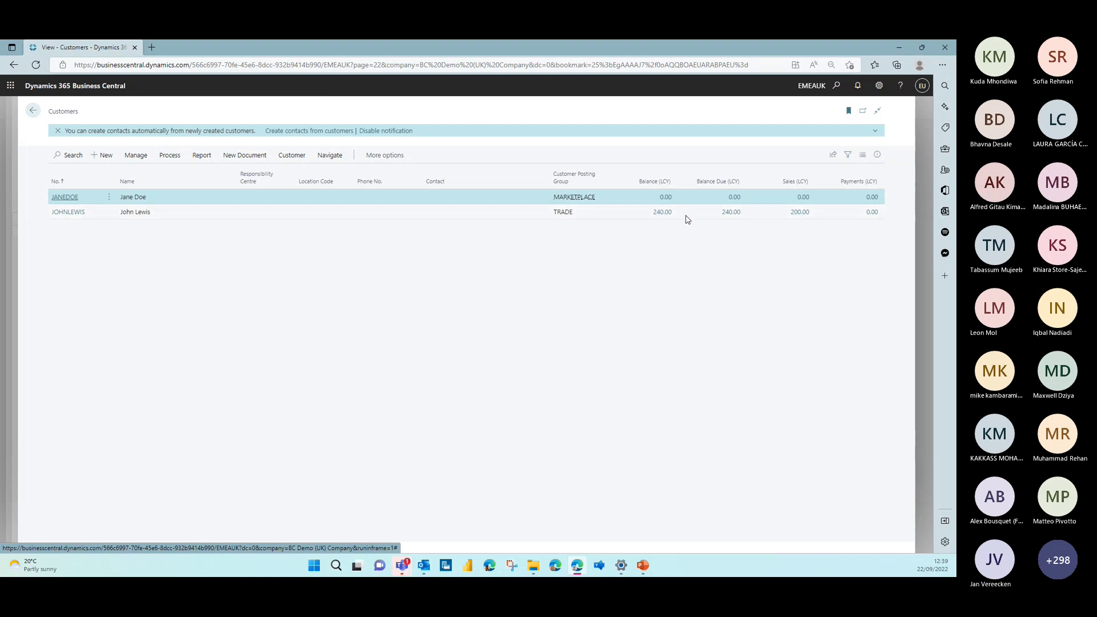
{"action": "left_click", "coordinate": [33, 110]}
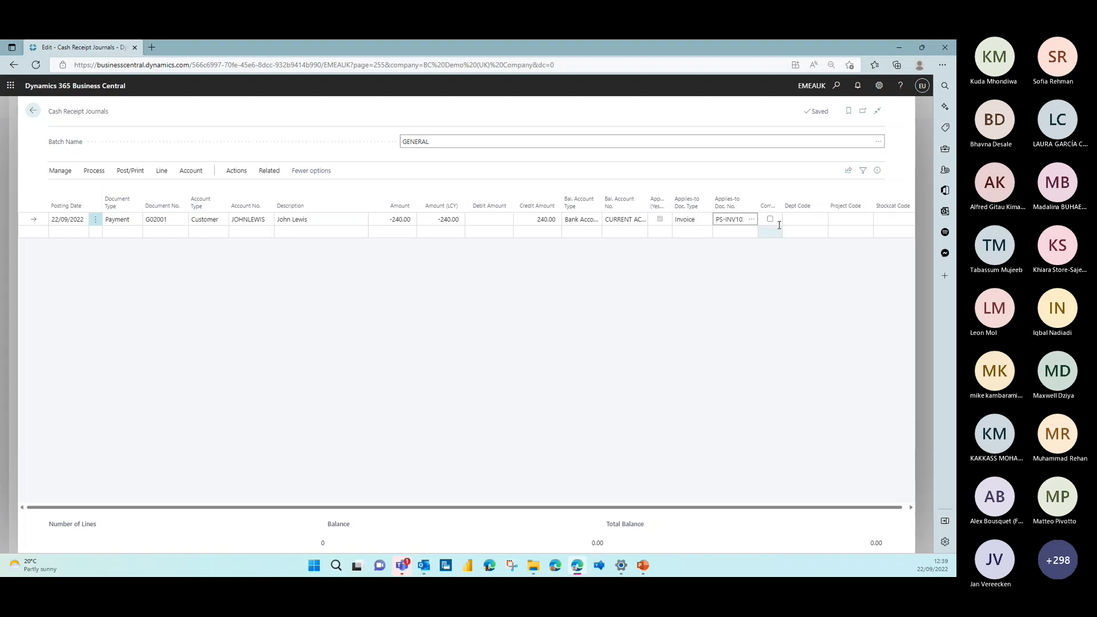
Preview the posting of the cash receipt journal line, review its G/L entries, and return to the journal
{"action": "left_click", "coordinate": [131, 172]}
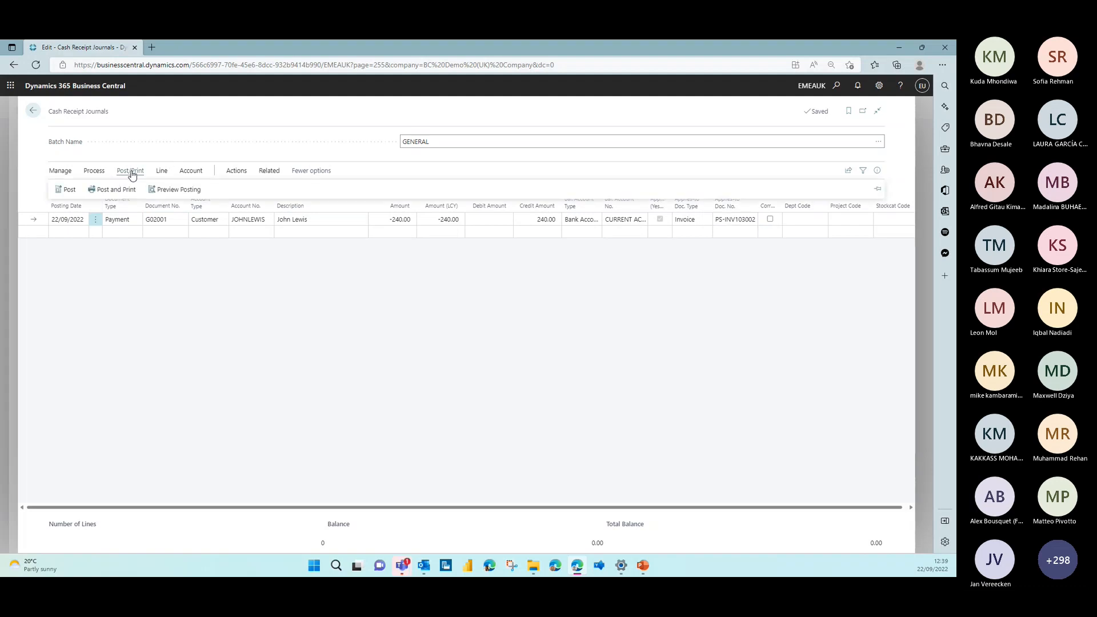
{"action": "left_click", "coordinate": [174, 190]}
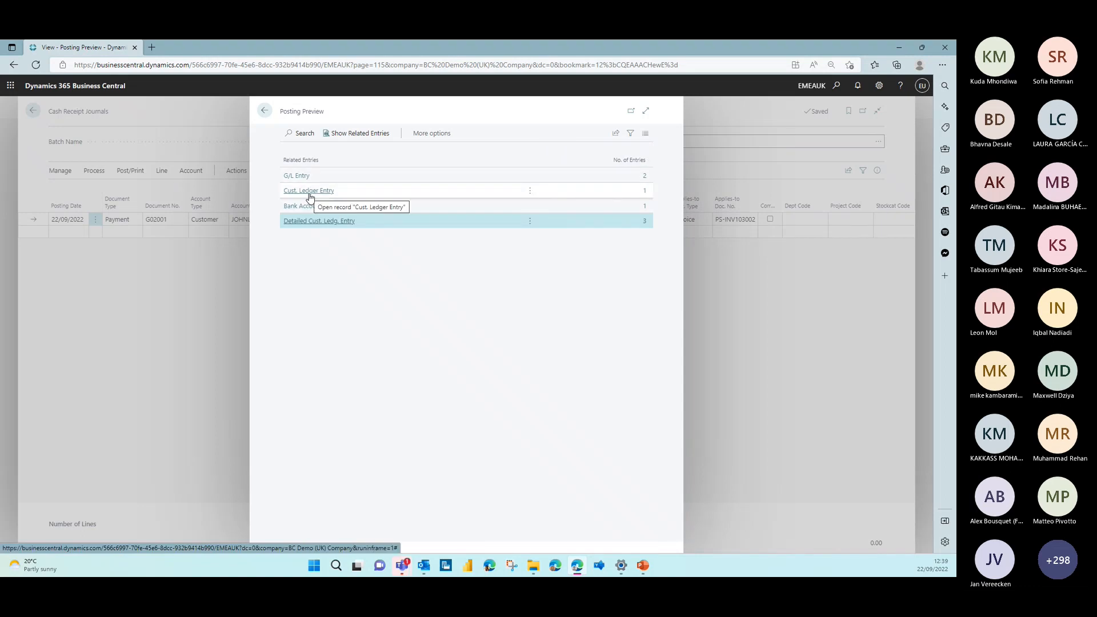
{"action": "left_click", "coordinate": [646, 176]}
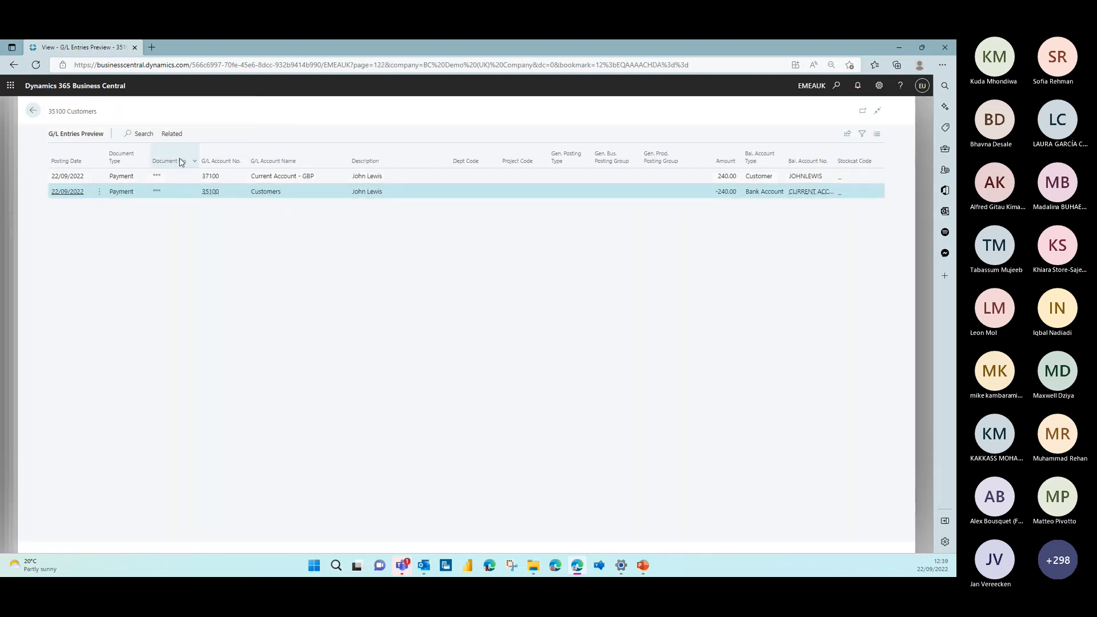
{"action": "left_click", "coordinate": [34, 112]}
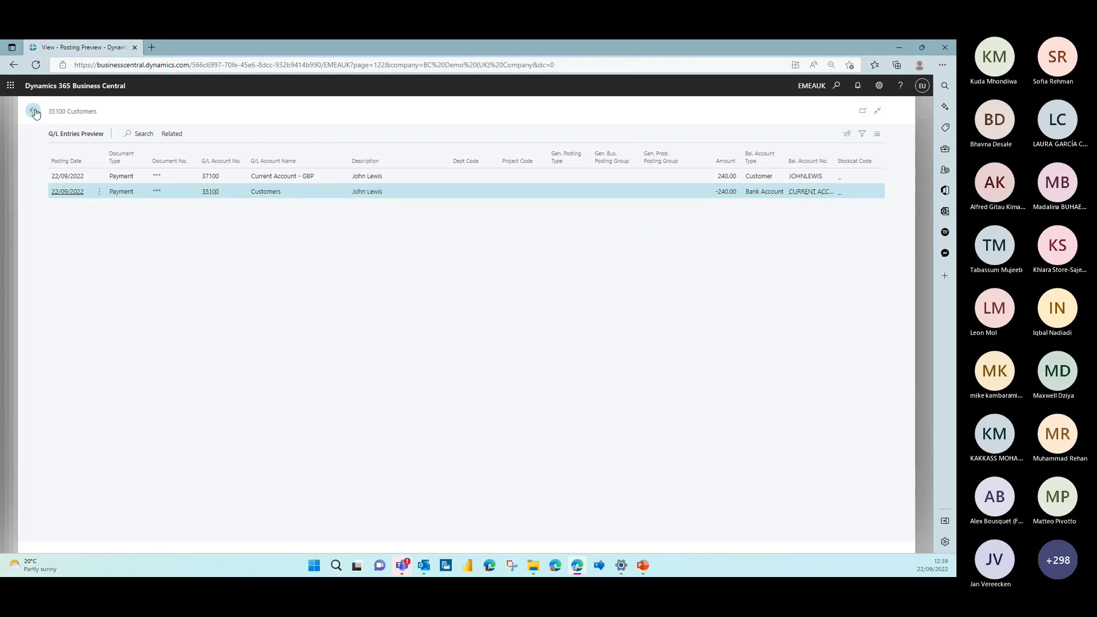
{"action": "left_click", "coordinate": [266, 112]}
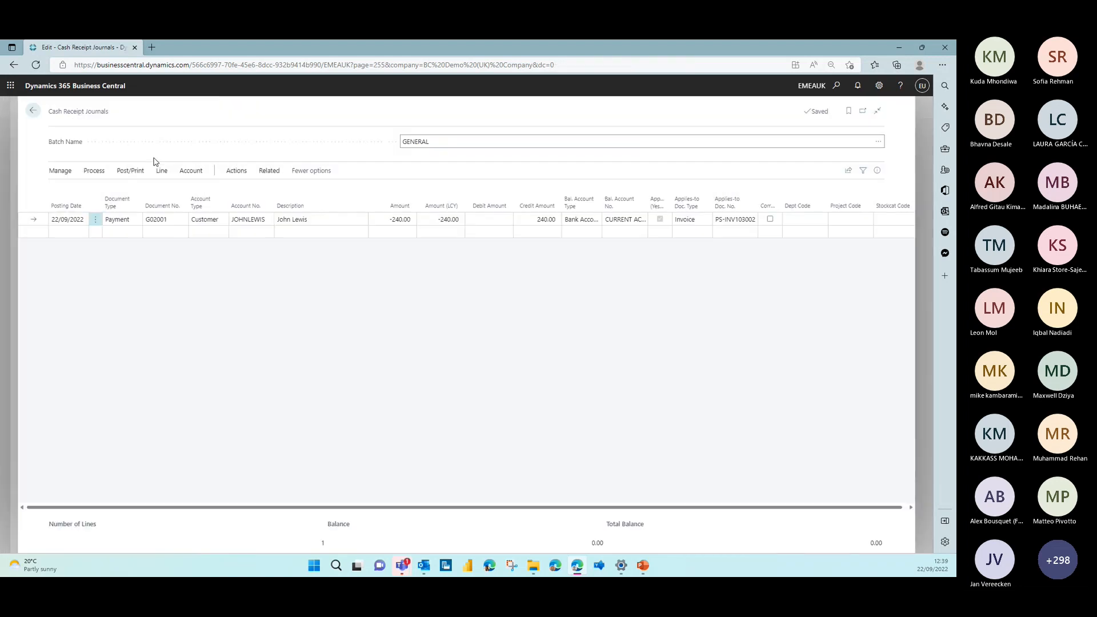
Post the customer payment line in the cash receipt journal and go back to the Bank Accounts list
{"action": "left_click", "coordinate": [130, 170]}
{"action": "left_click", "coordinate": [65, 189]}
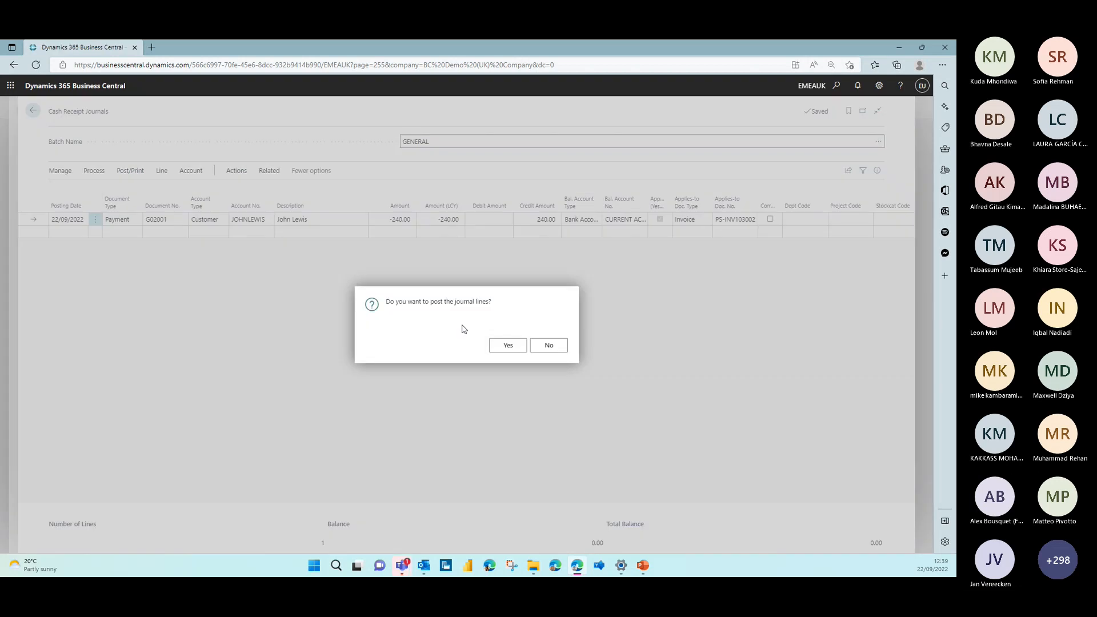
{"action": "left_click", "coordinate": [507, 345]}
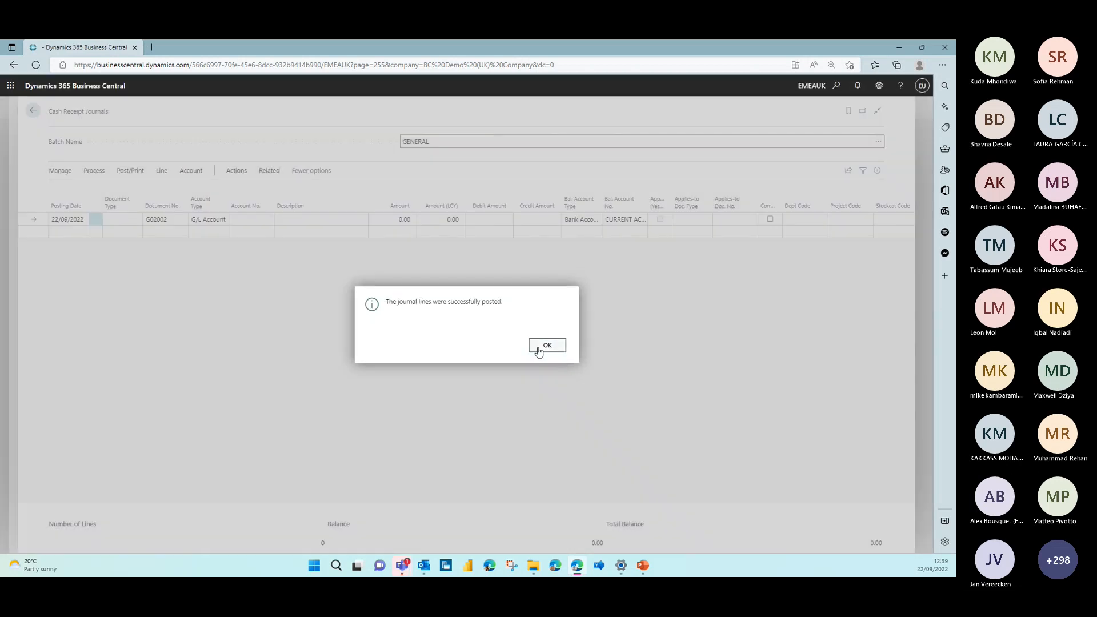
{"action": "left_click", "coordinate": [537, 349]}
{"action": "left_click", "coordinate": [33, 109]}
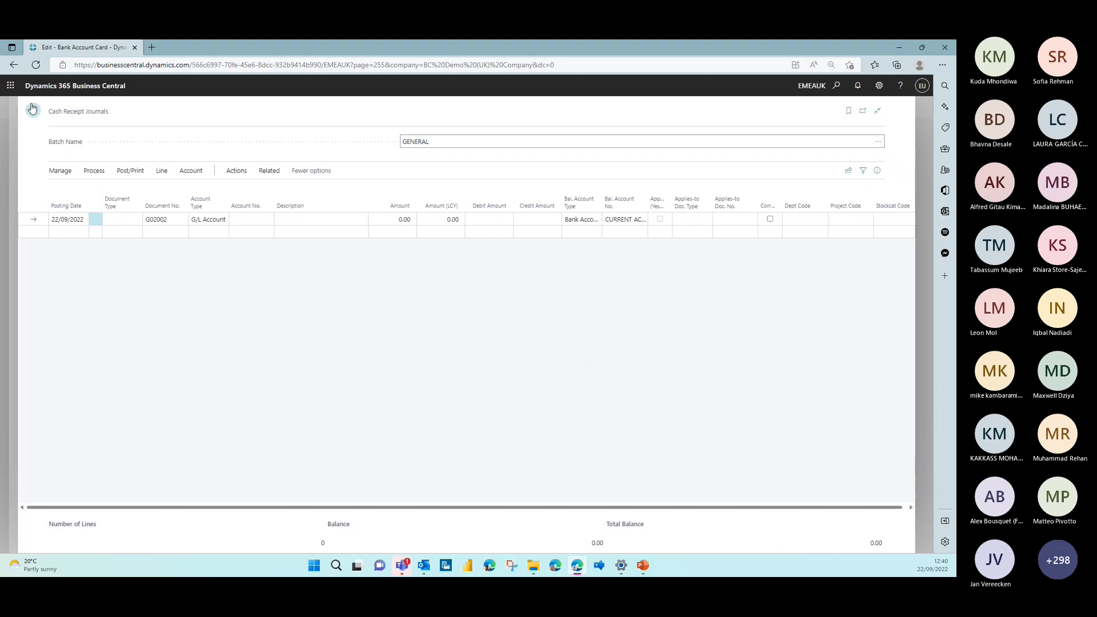
{"action": "left_click", "coordinate": [32, 109]}
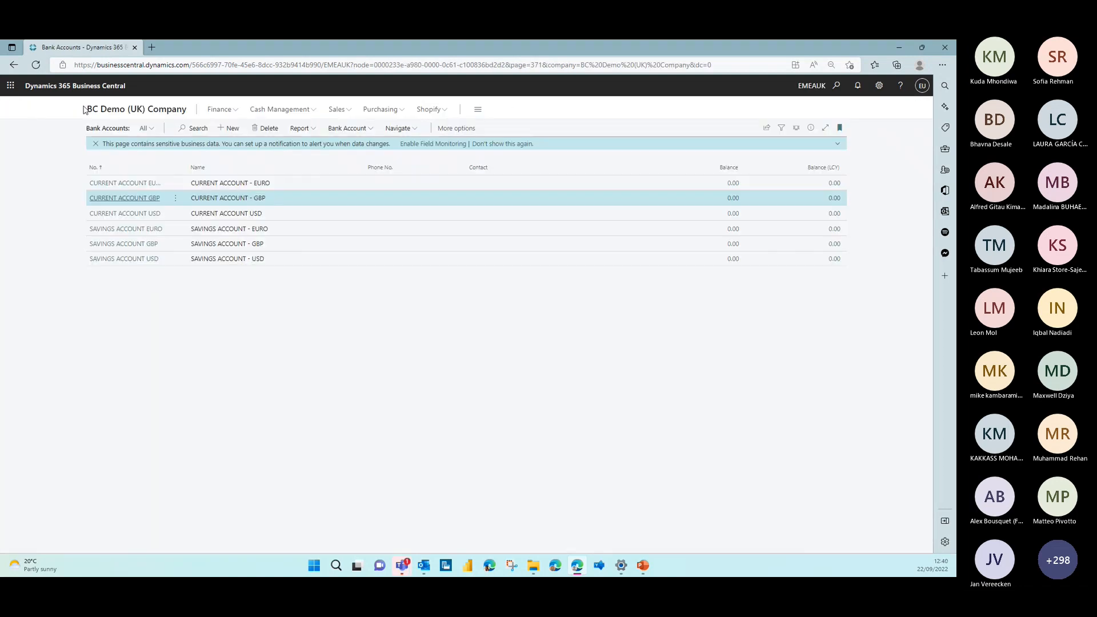
Check the paying customer's balance and payments in the Customers list, and return to the home page
{"action": "left_click", "coordinate": [112, 110]}
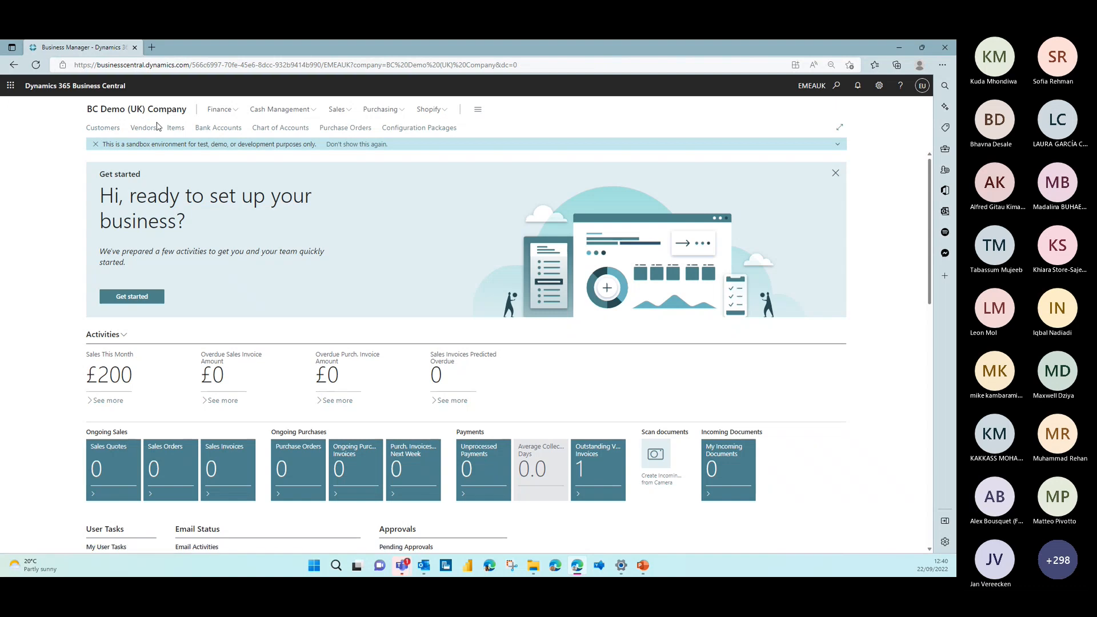
{"action": "left_click", "coordinate": [108, 129]}
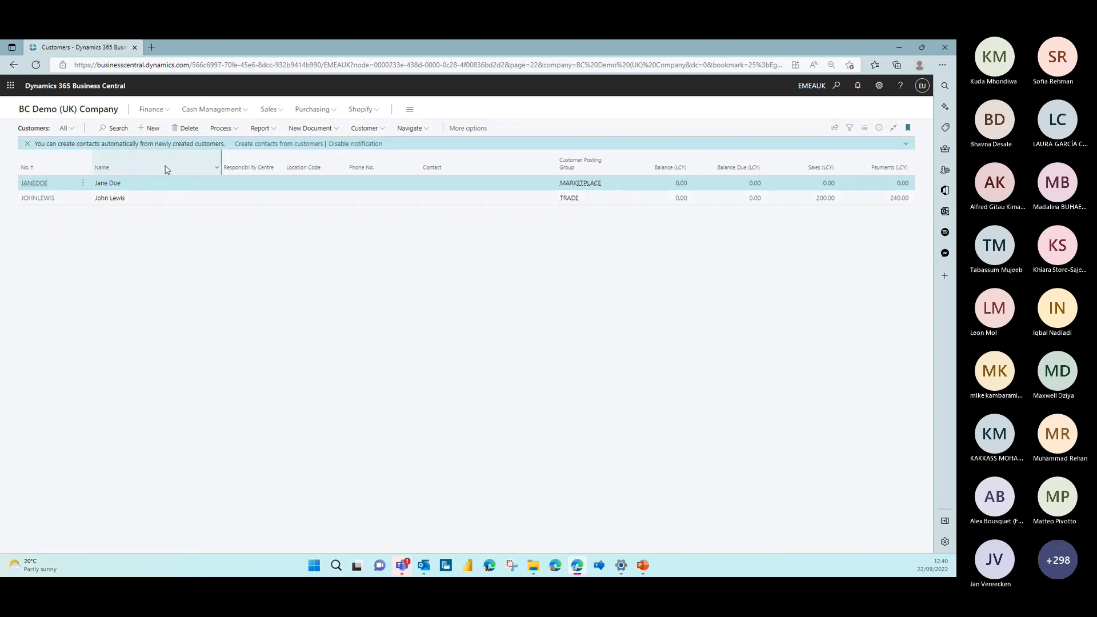
{"action": "left_click", "coordinate": [90, 111]}
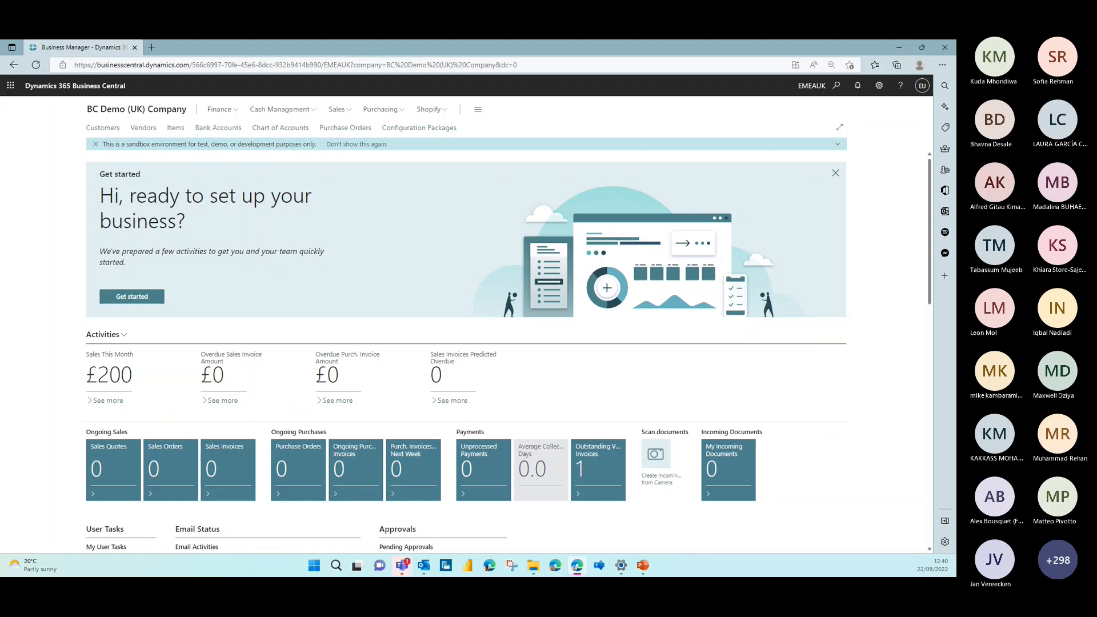
Switch to PowerPoint, resume the slide show from the "Example - Walk Through" slide and advance it
{"action": "key", "text": "alt+Tab"}
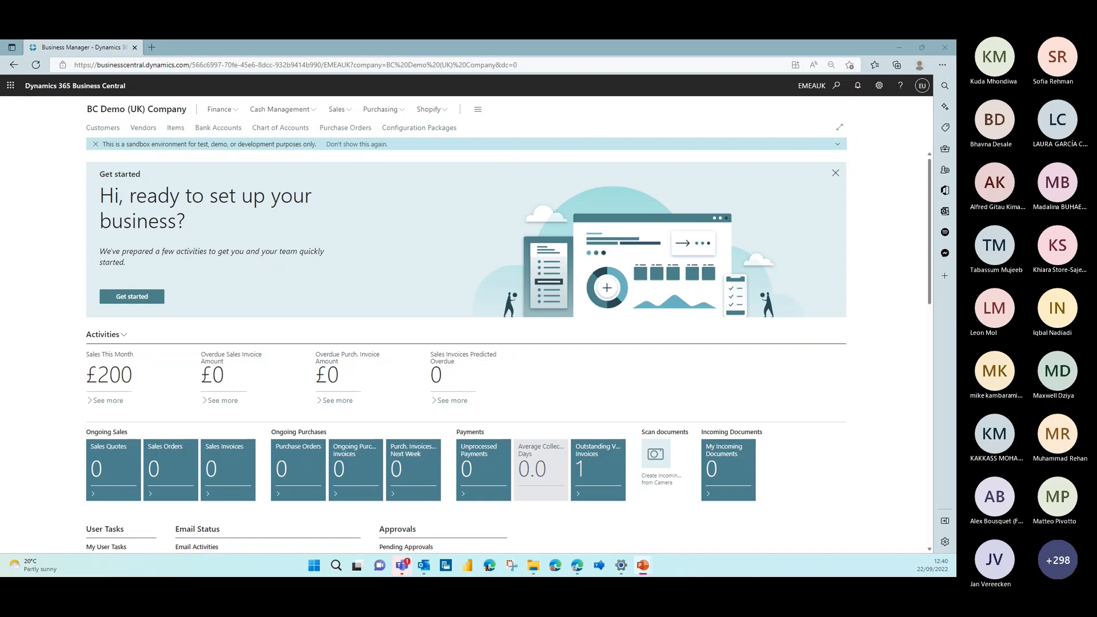
{"action": "key", "text": "shift+F5"}
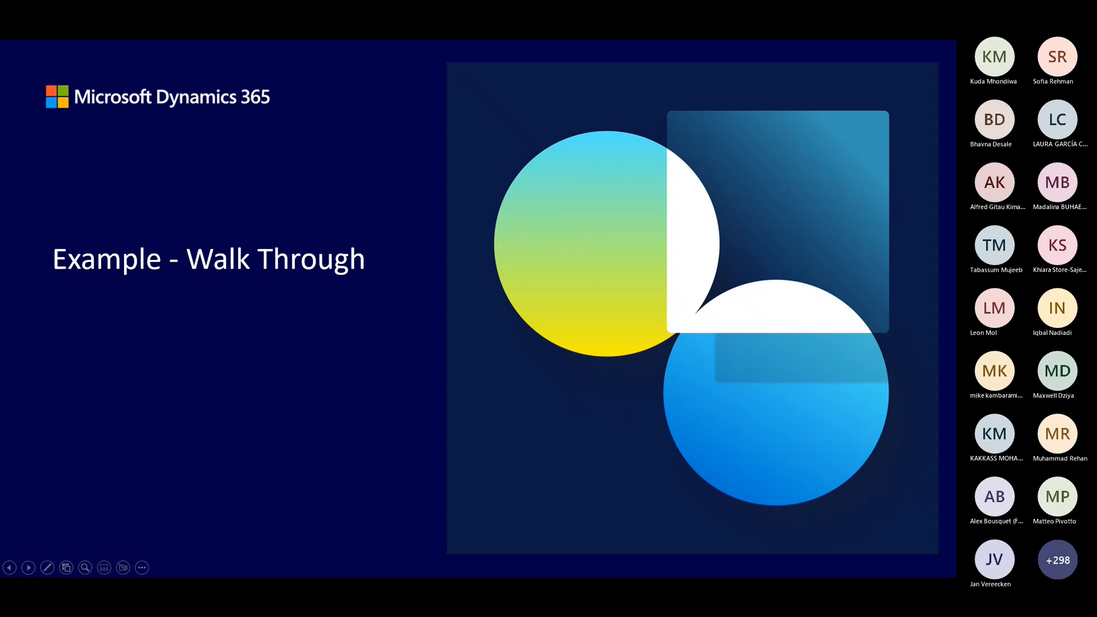
{"action": "key", "text": "Right"}
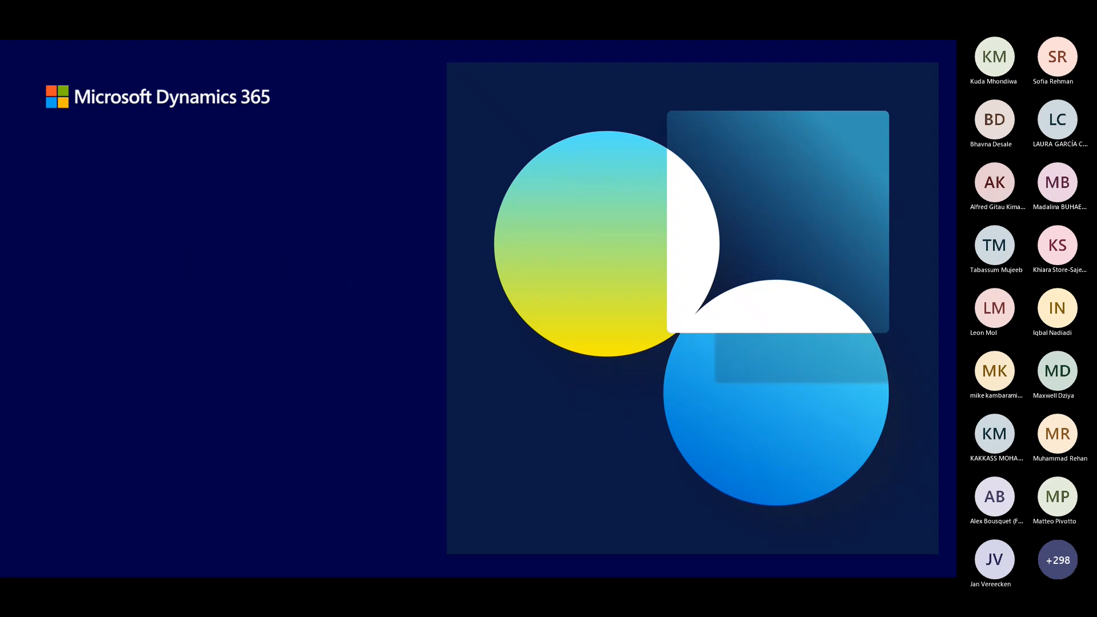
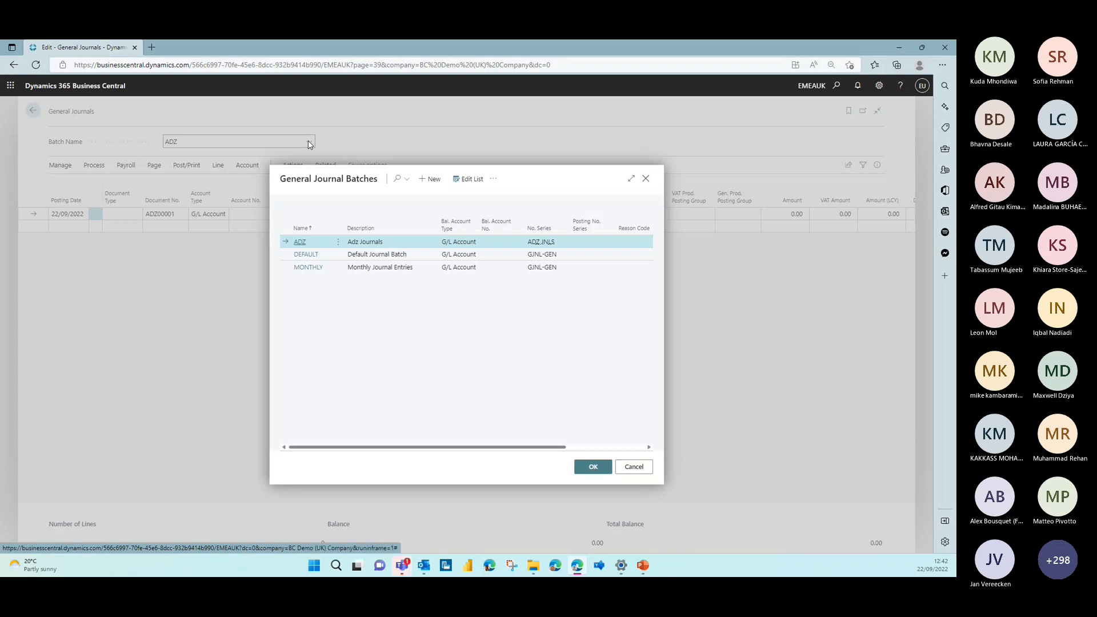
Keep the ADZ batch without adding a new one, and select G/L account 14100 Goodwill Account for the first journal line
{"action": "left_click", "coordinate": [430, 179]}
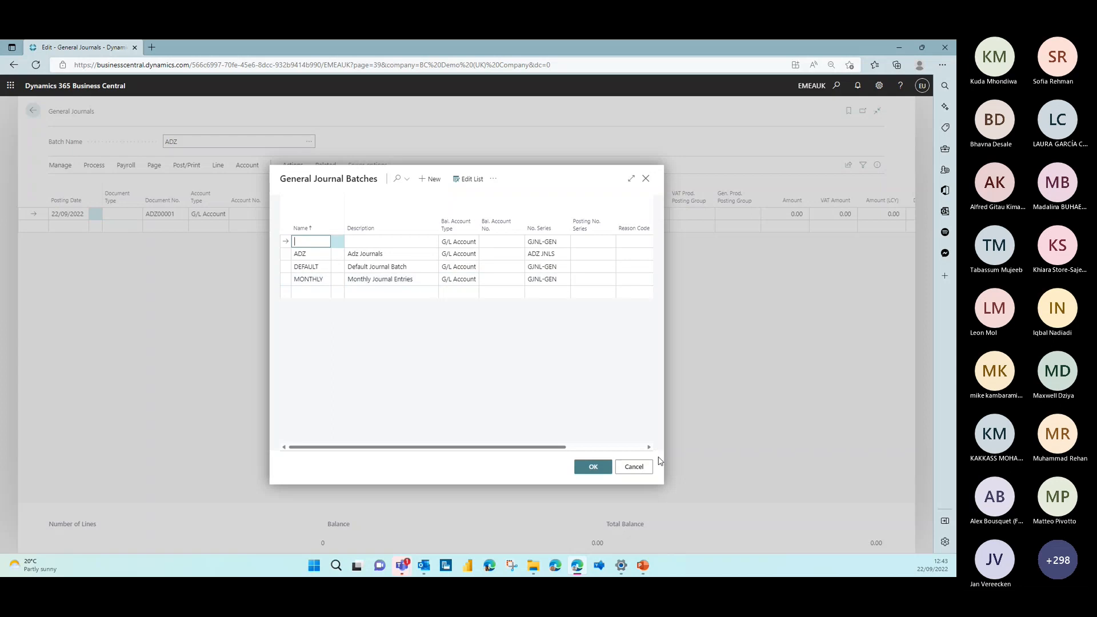
{"action": "left_click", "coordinate": [637, 467]}
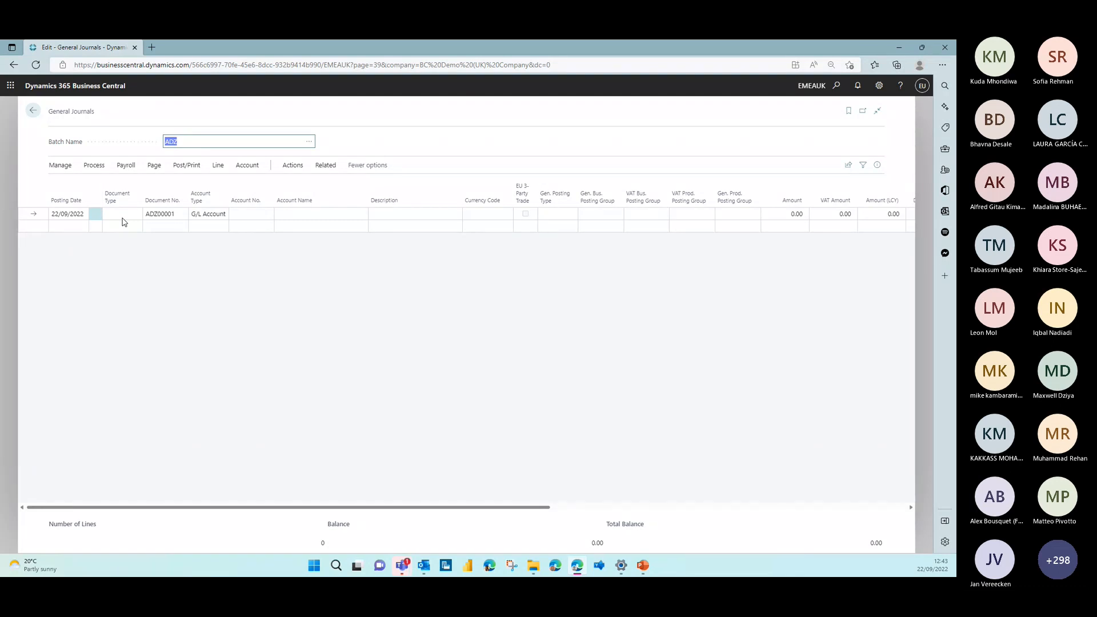
{"action": "left_click", "coordinate": [243, 212]}
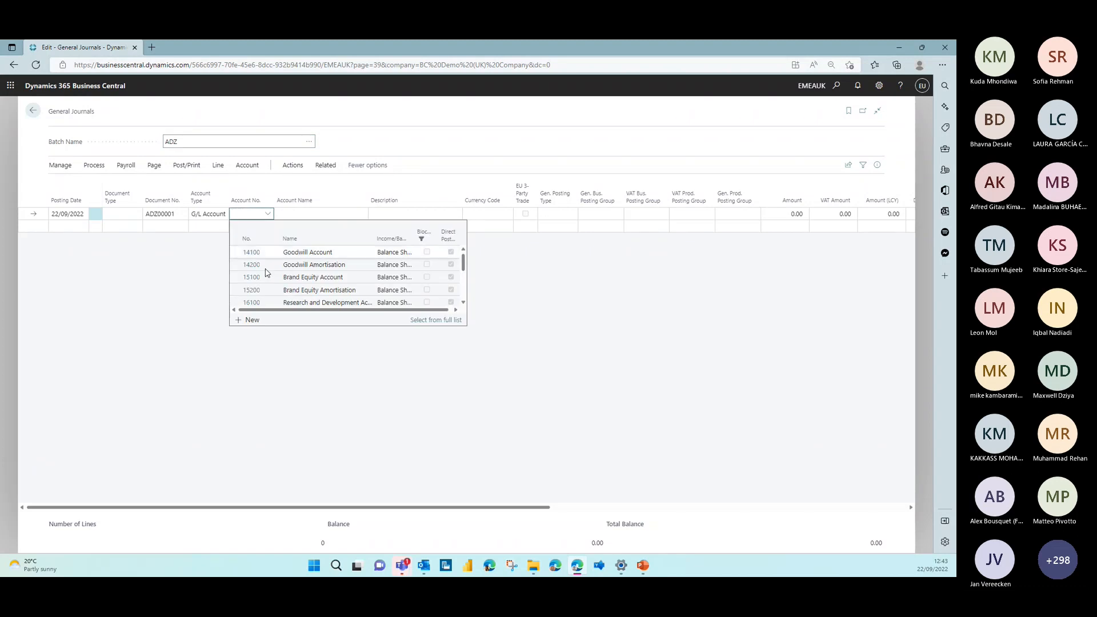
{"action": "scroll", "coordinate": [381, 295], "scroll_direction": "down", "scroll_amount": 5}
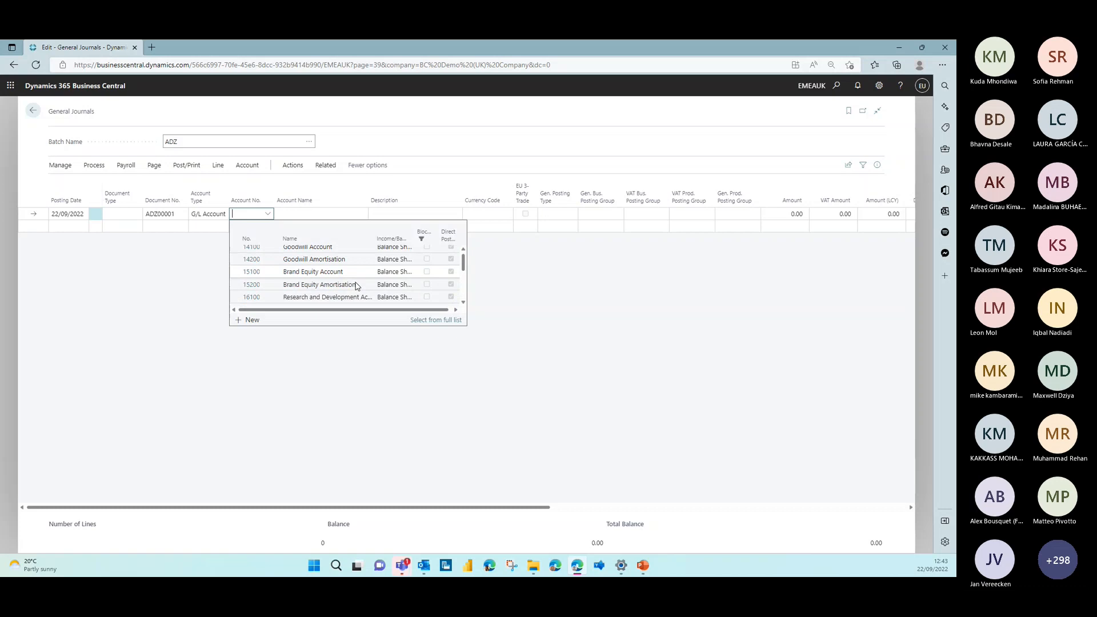
{"action": "scroll", "coordinate": [356, 286], "scroll_direction": "up", "scroll_amount": 3}
{"action": "scroll", "coordinate": [355, 285], "scroll_direction": "up", "scroll_amount": 2}
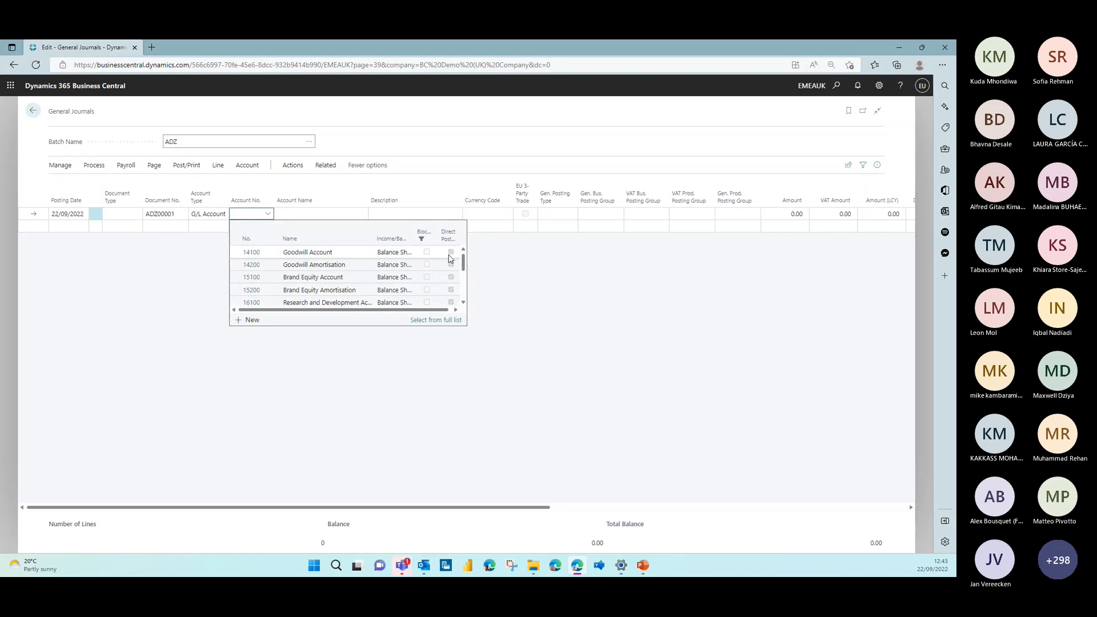
{"action": "left_click", "coordinate": [255, 253]}
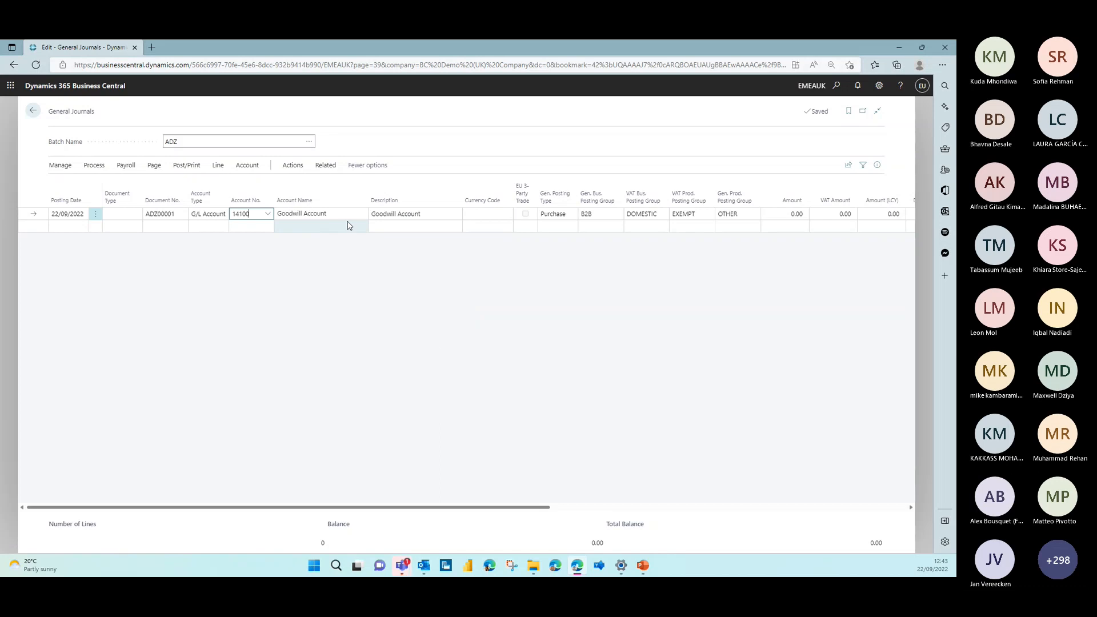
Set the goodwill line's description to "Goodwill Acquired" and its amount to 10,000
{"action": "left_click", "coordinate": [449, 217]}
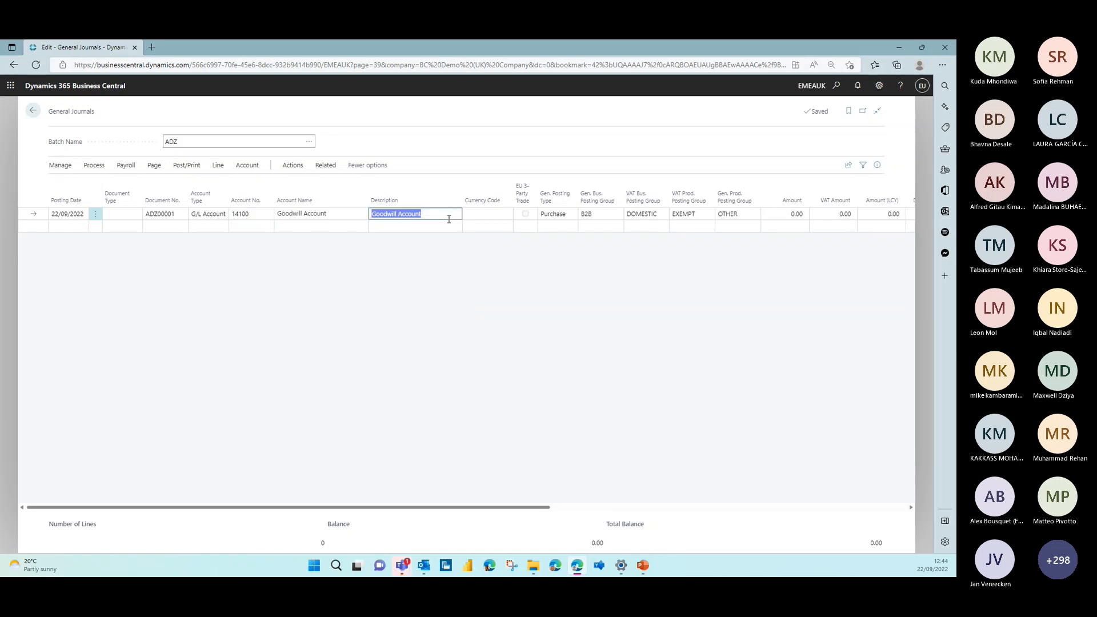
{"action": "type", "text": "Goodwill Acquired"}
{"action": "key", "text": "Tab"}
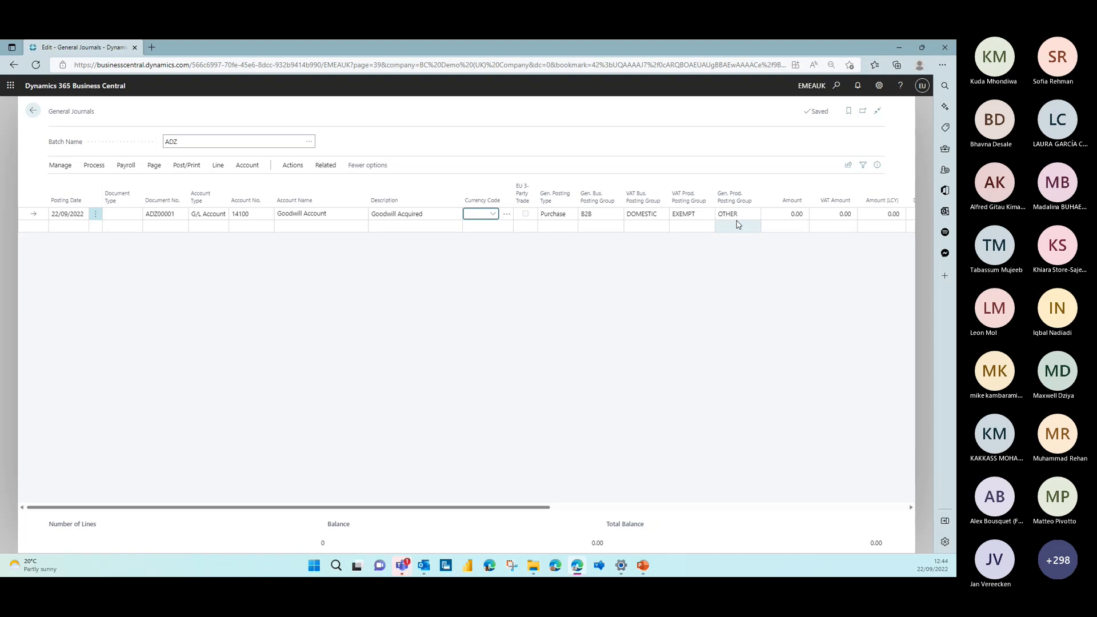
{"action": "left_click", "coordinate": [799, 212]}
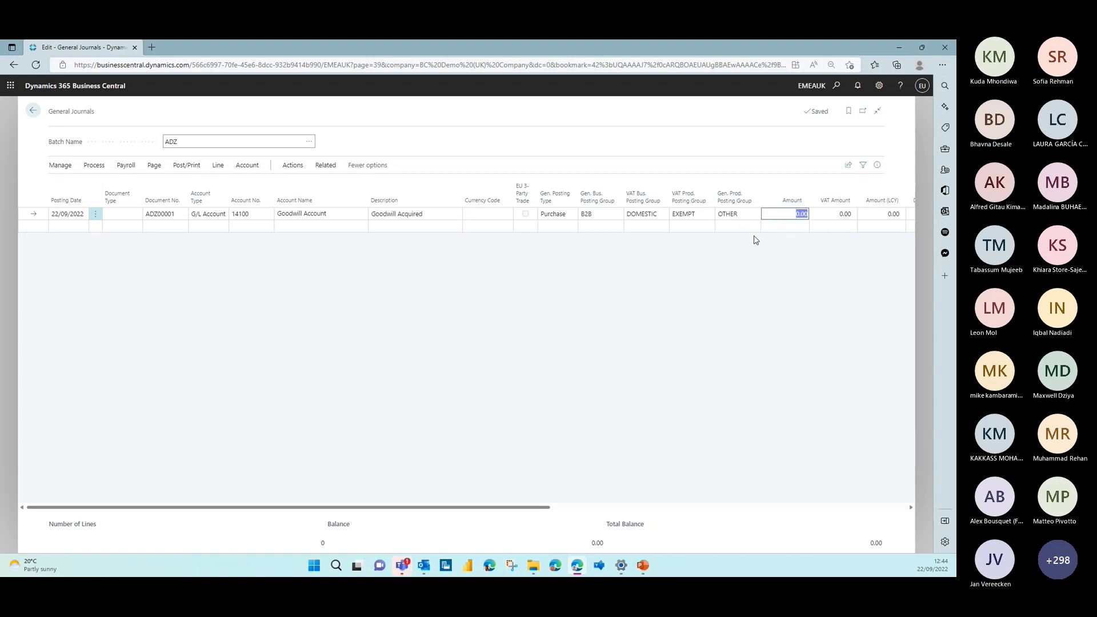
{"action": "type", "text": "10000"}
{"action": "key", "text": "Tab"}
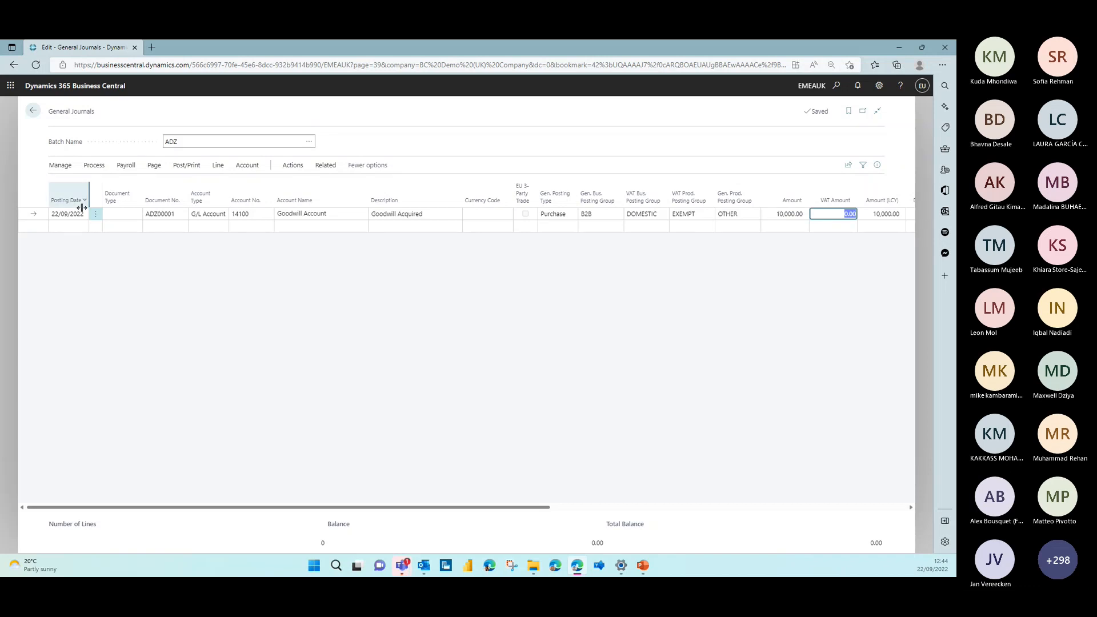
Add a second journal line for G/L account 43000 Reserves with an amount of -1,000
{"action": "left_click", "coordinate": [200, 230]}
{"action": "left_click", "coordinate": [239, 226]}
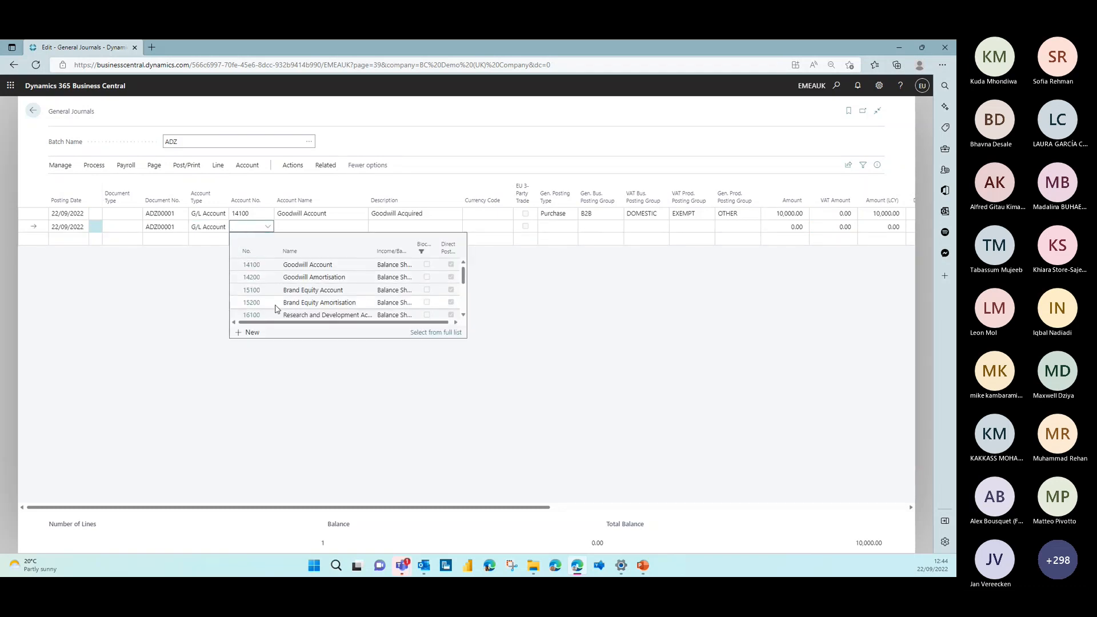
{"action": "type", "text": "reser"}
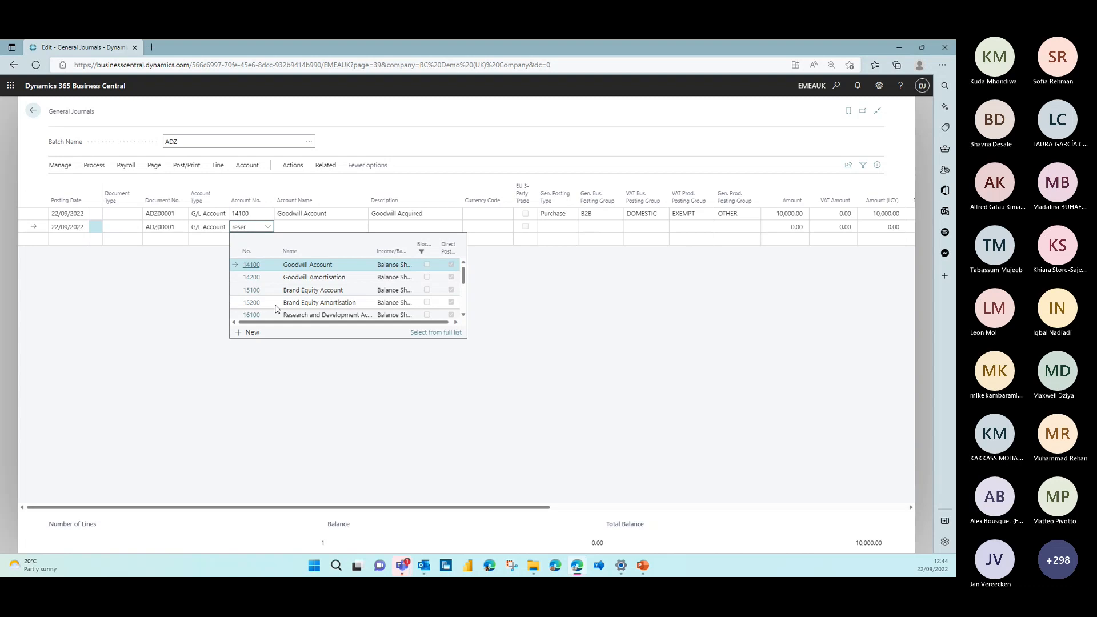
{"action": "left_click", "coordinate": [257, 268]}
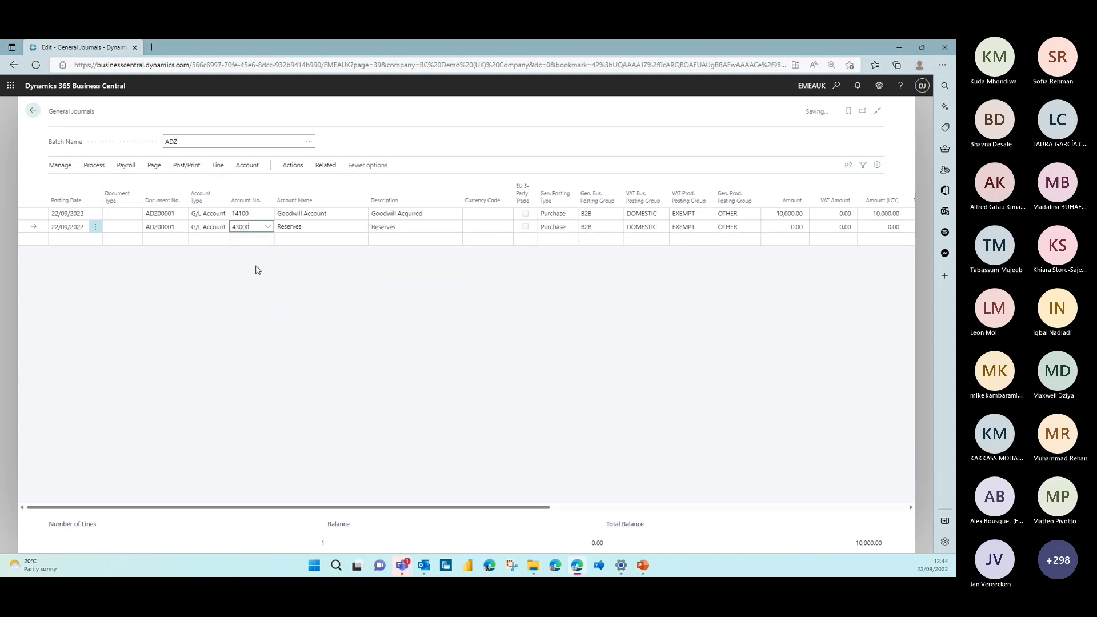
{"action": "left_click", "coordinate": [792, 226]}
{"action": "key", "text": "BackSpace"}
{"action": "type", "text": "-1,000"}
{"action": "key", "text": "Tab"}
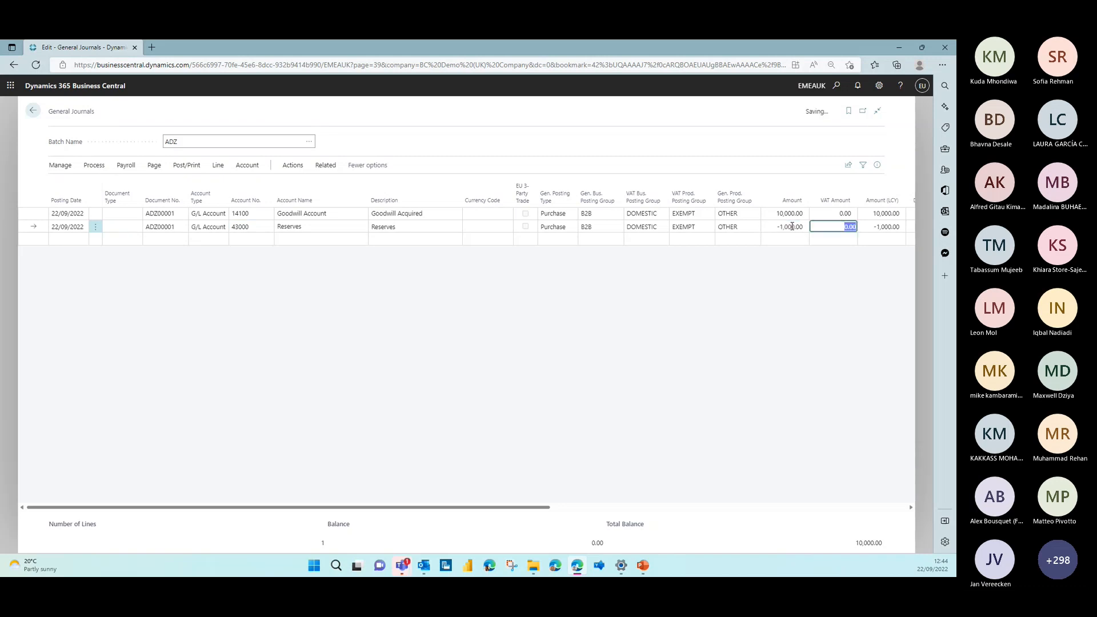
Correct the amount on the Reserves line to -10,000
{"action": "left_click", "coordinate": [787, 226]}
{"action": "type", "text": "-100,000"}
{"action": "key", "text": "Tab"}
{"action": "left_click", "coordinate": [786, 225]}
{"action": "left_click", "coordinate": [785, 225]}
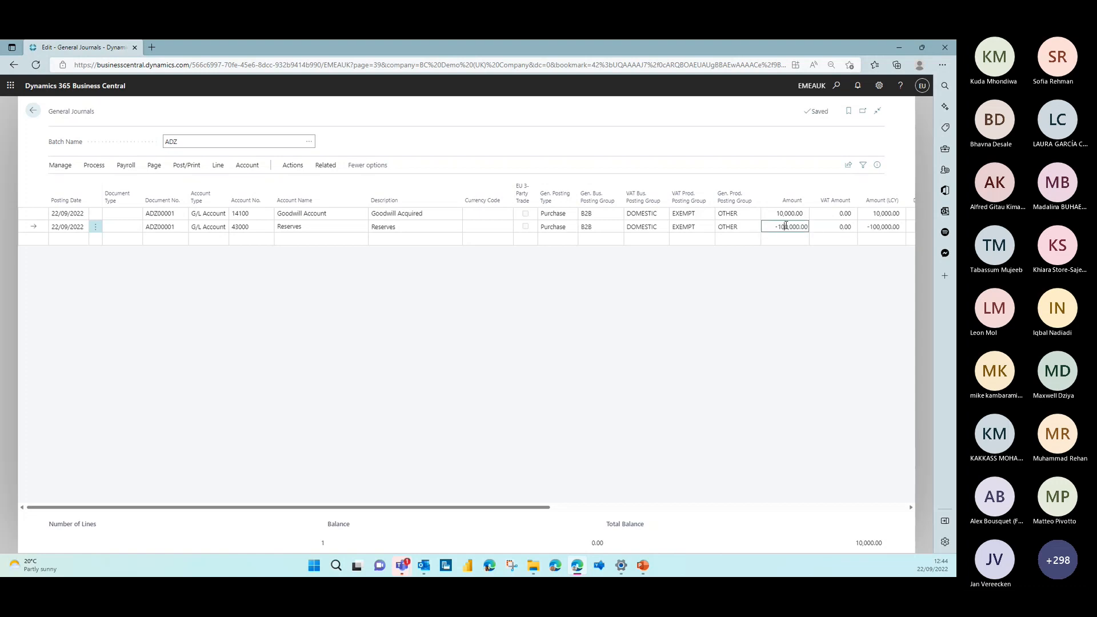
{"action": "key", "text": "BackSpace"}
{"action": "key", "text": "Tab"}
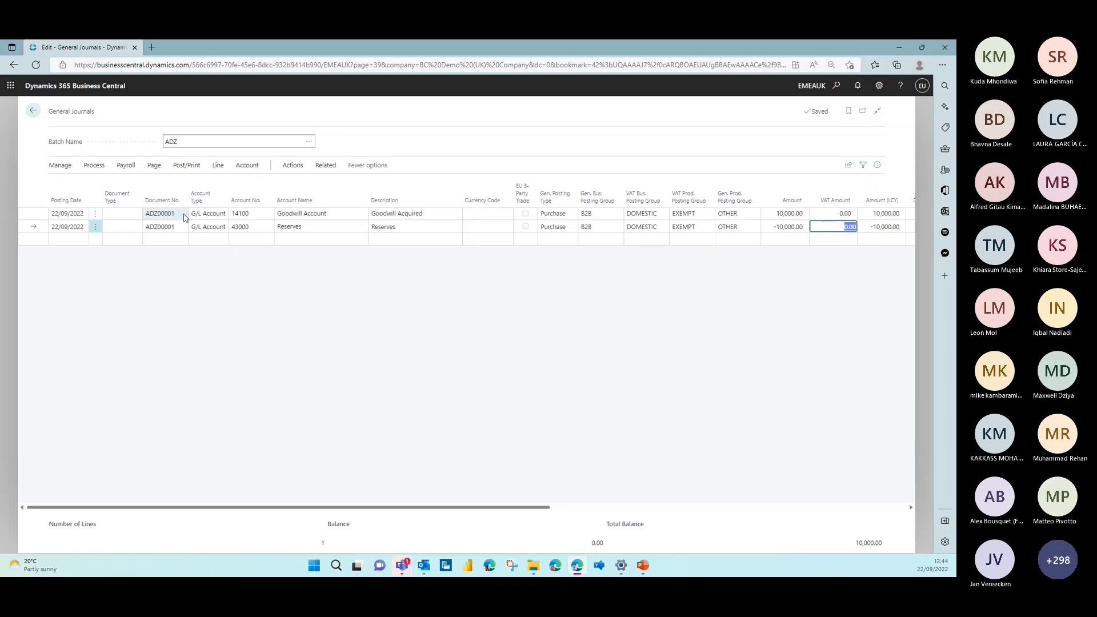
Add a third journal line for G/L account 86400 Miscellaneous with an amount of 300
{"action": "left_click", "coordinate": [238, 240]}
{"action": "left_click", "coordinate": [269, 240]}
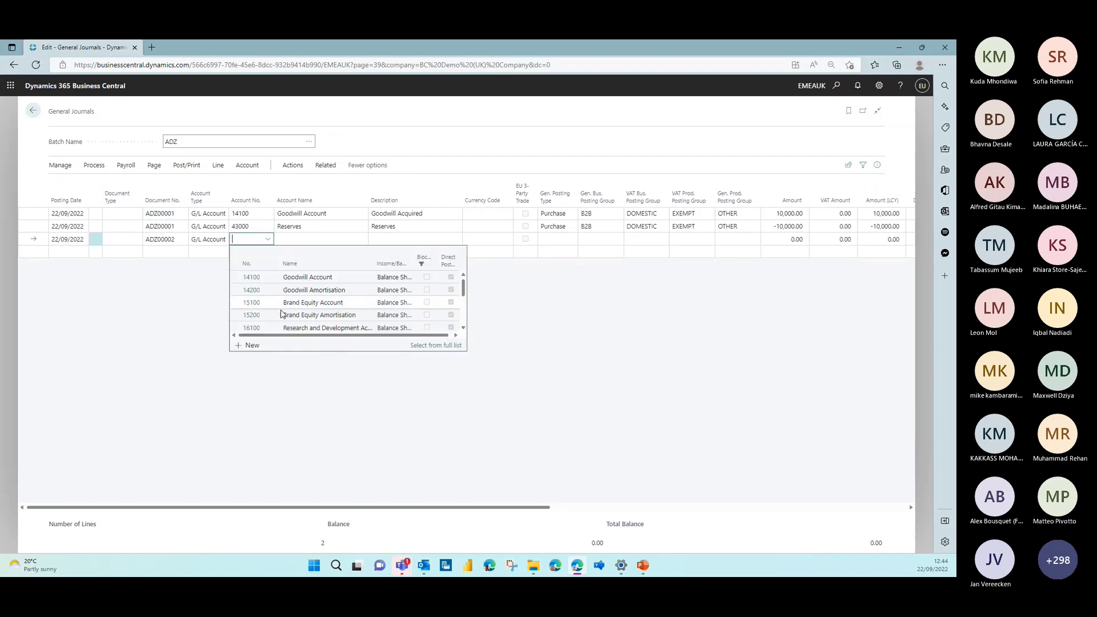
{"action": "scroll", "coordinate": [280, 308], "scroll_direction": "down", "scroll_amount": 3}
{"action": "scroll", "coordinate": [280, 306], "scroll_direction": "down", "scroll_amount": 1}
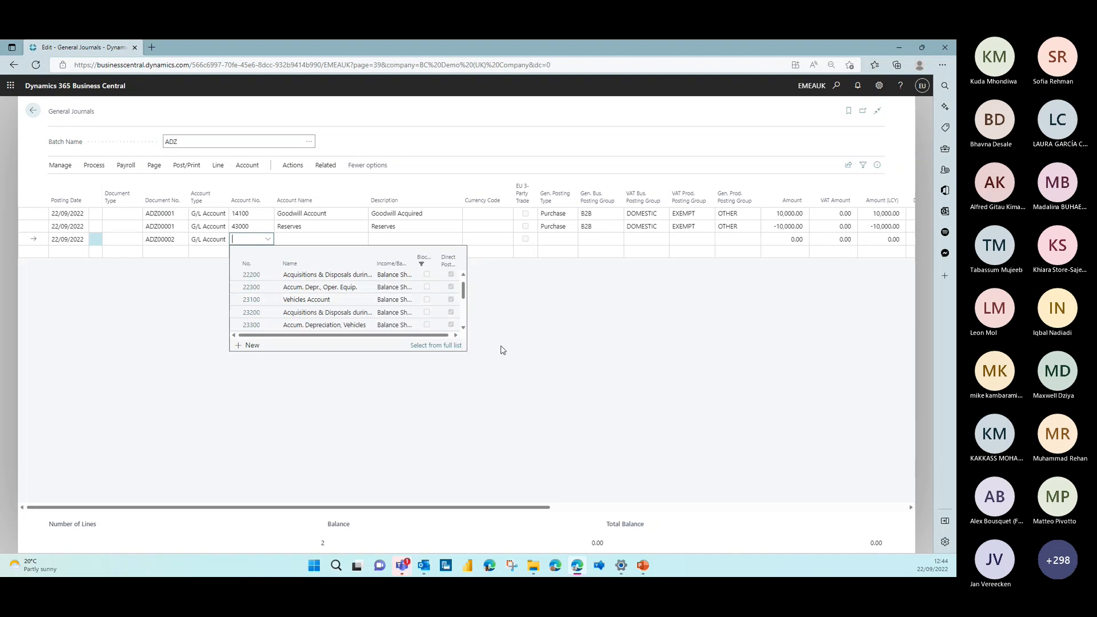
{"action": "left_click_drag", "start_coordinate": [462, 291], "coordinate": [457, 333]}
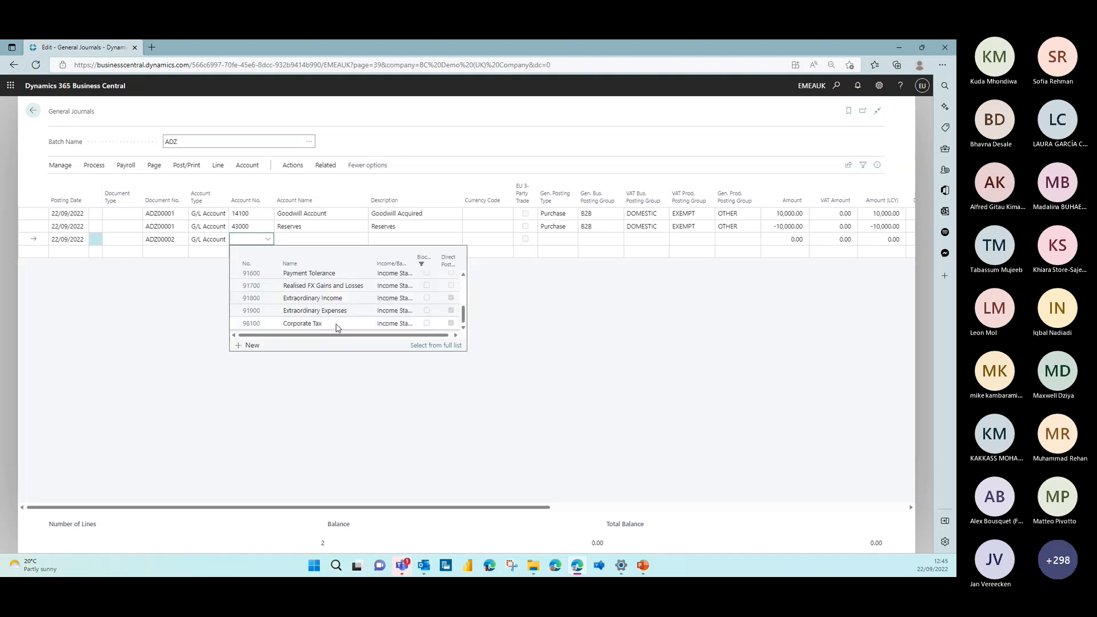
{"action": "scroll", "coordinate": [337, 329], "scroll_direction": "up", "scroll_amount": 1}
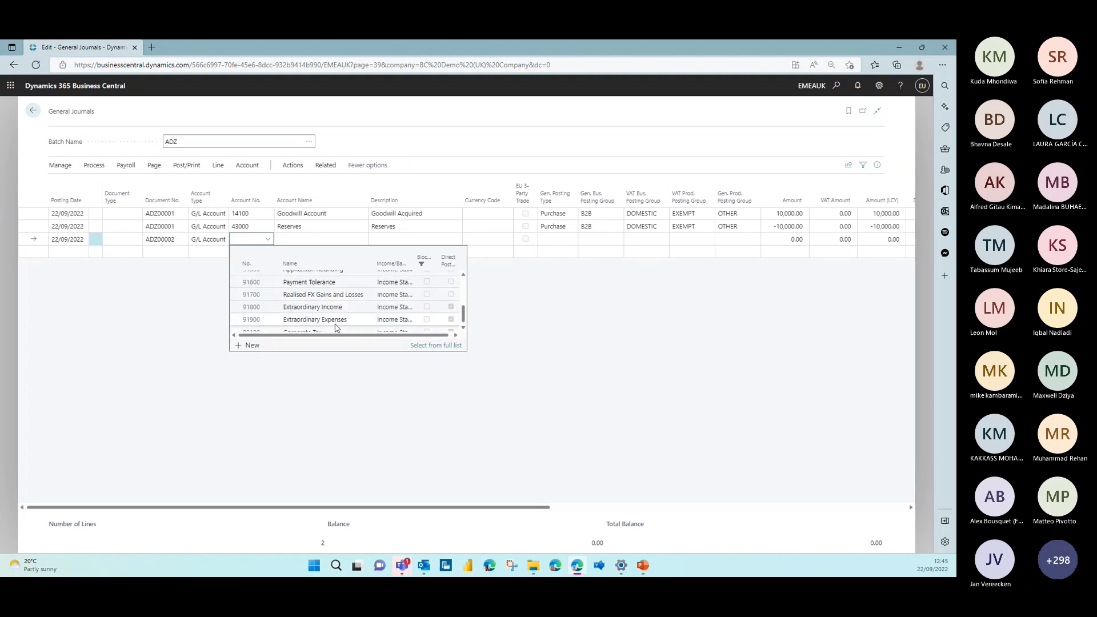
{"action": "scroll", "coordinate": [336, 328], "scroll_direction": "up", "scroll_amount": 10}
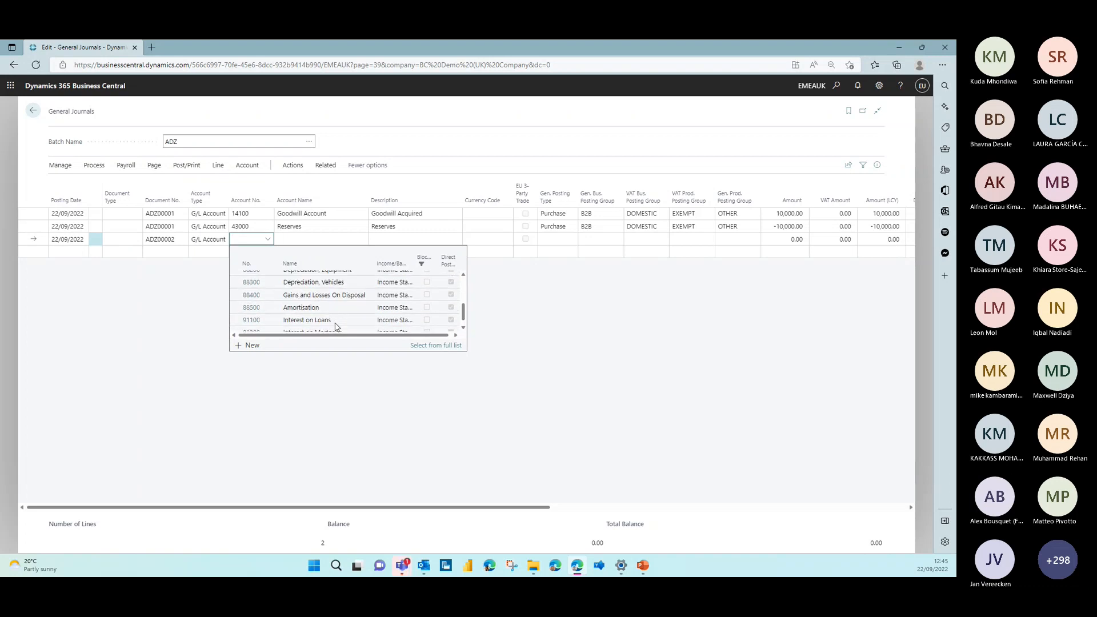
{"action": "scroll", "coordinate": [335, 326], "scroll_direction": "up", "scroll_amount": 3}
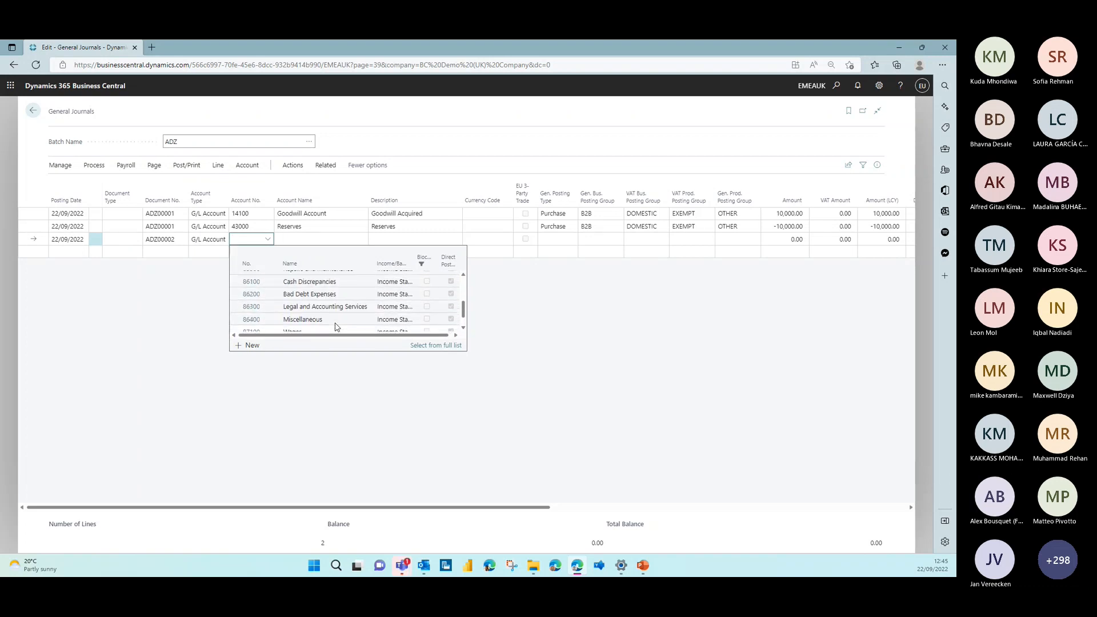
{"action": "left_click", "coordinate": [335, 321]}
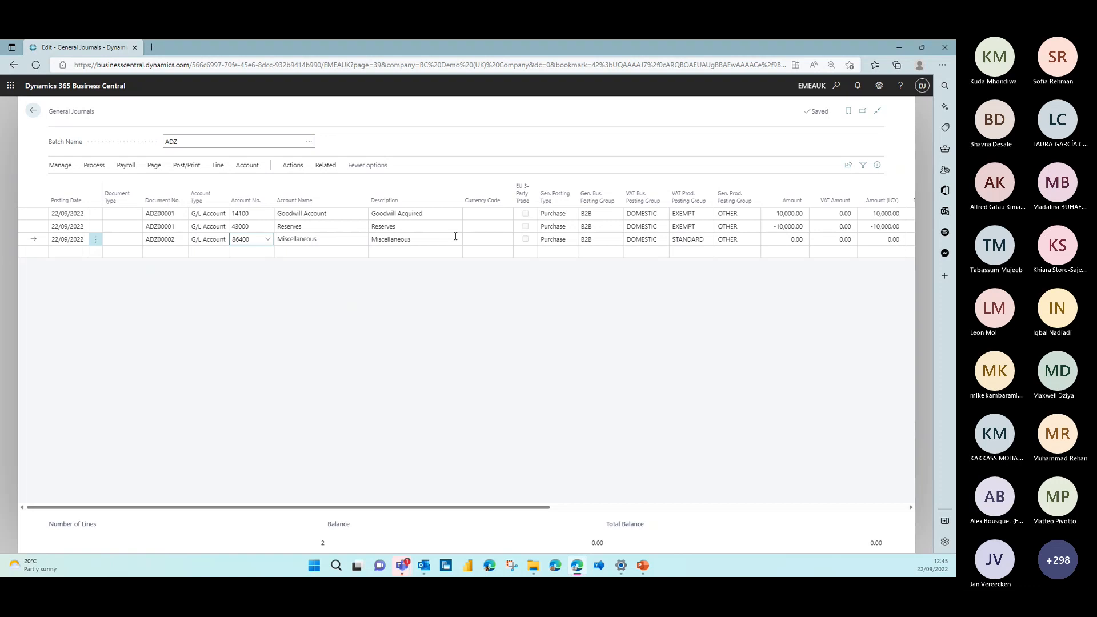
{"action": "left_click", "coordinate": [776, 240]}
{"action": "type", "text": "300"}
{"action": "key", "text": "Tab"}
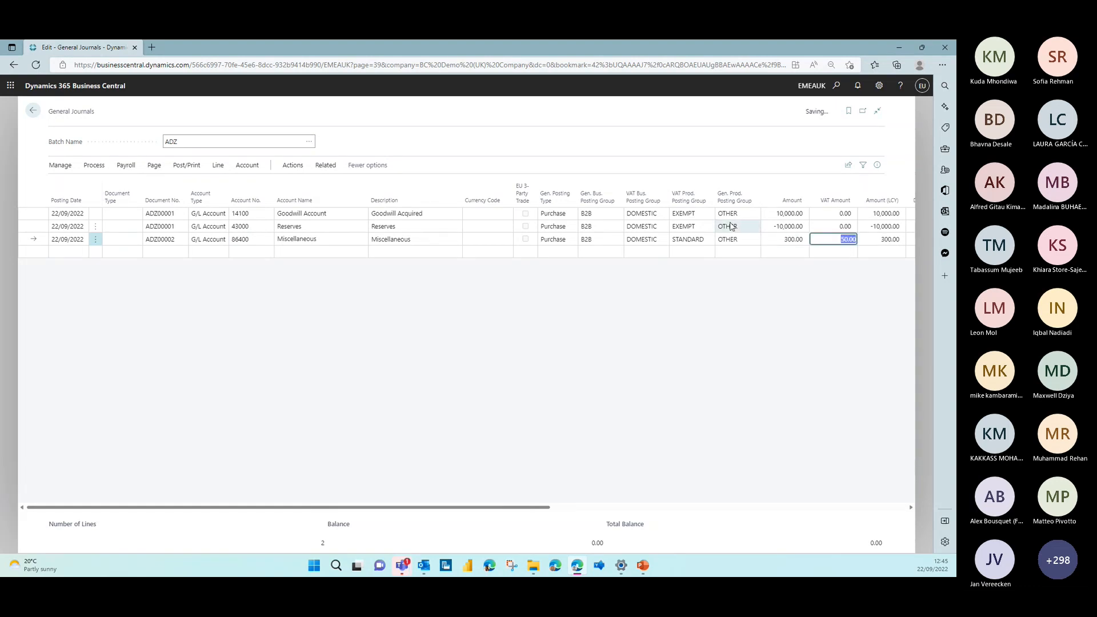
Add a fourth journal line with account type Bank Account, the CURRENT ACCOUNT - GBP account and an amount of -300
{"action": "left_click", "coordinate": [238, 254]}
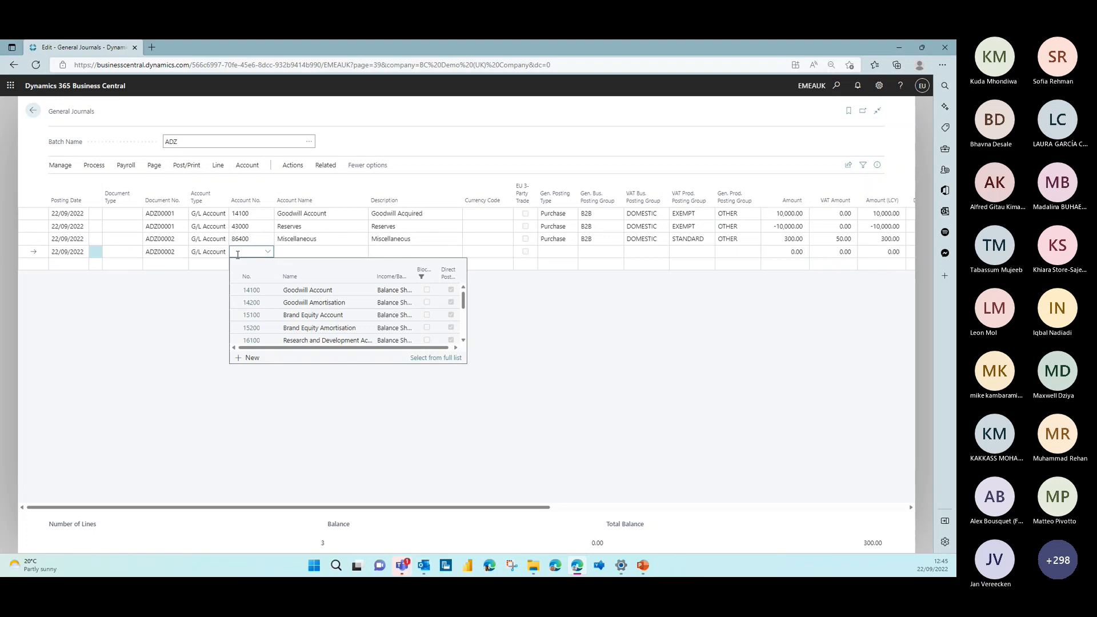
{"action": "left_click", "coordinate": [208, 251]}
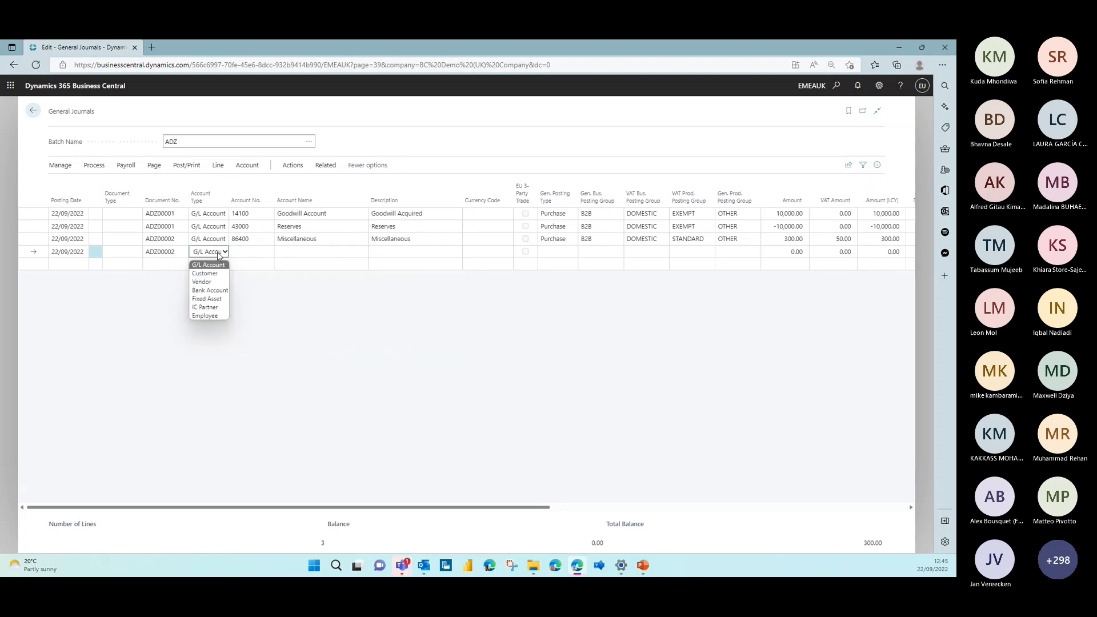
{"action": "left_click", "coordinate": [207, 287]}
{"action": "left_click", "coordinate": [259, 251]}
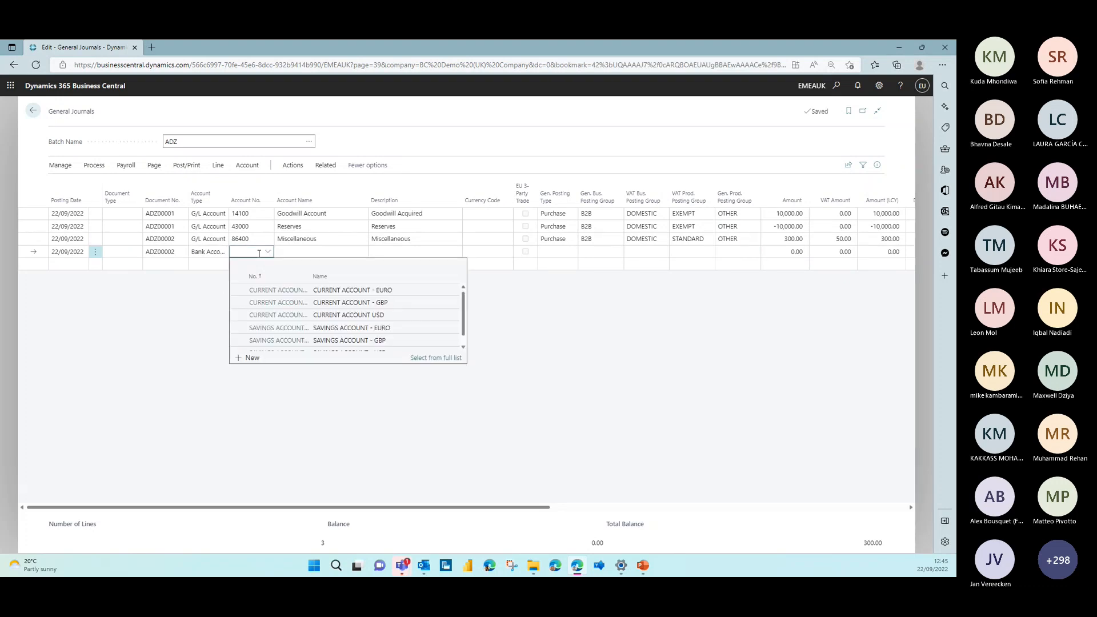
{"action": "type", "text": "cu"}
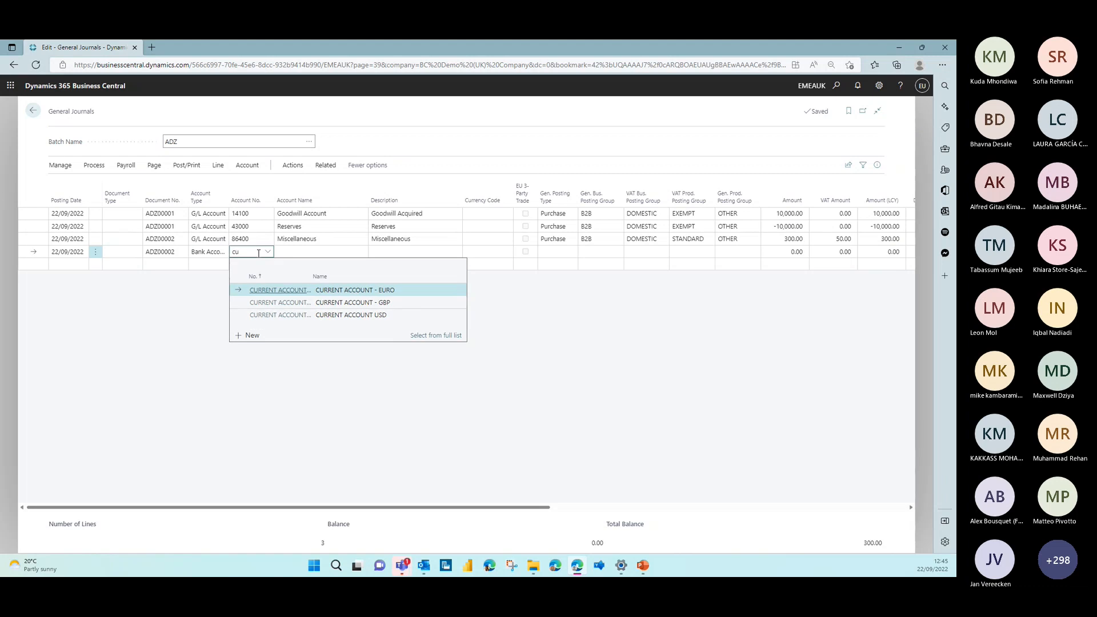
{"action": "left_click", "coordinate": [259, 304]}
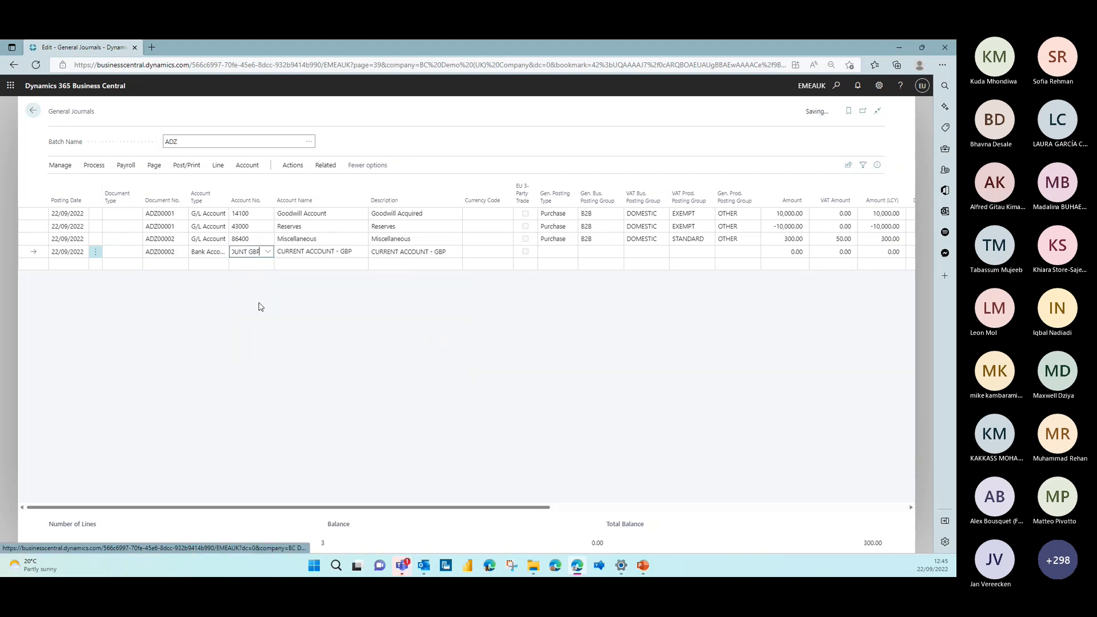
{"action": "left_click", "coordinate": [201, 256]}
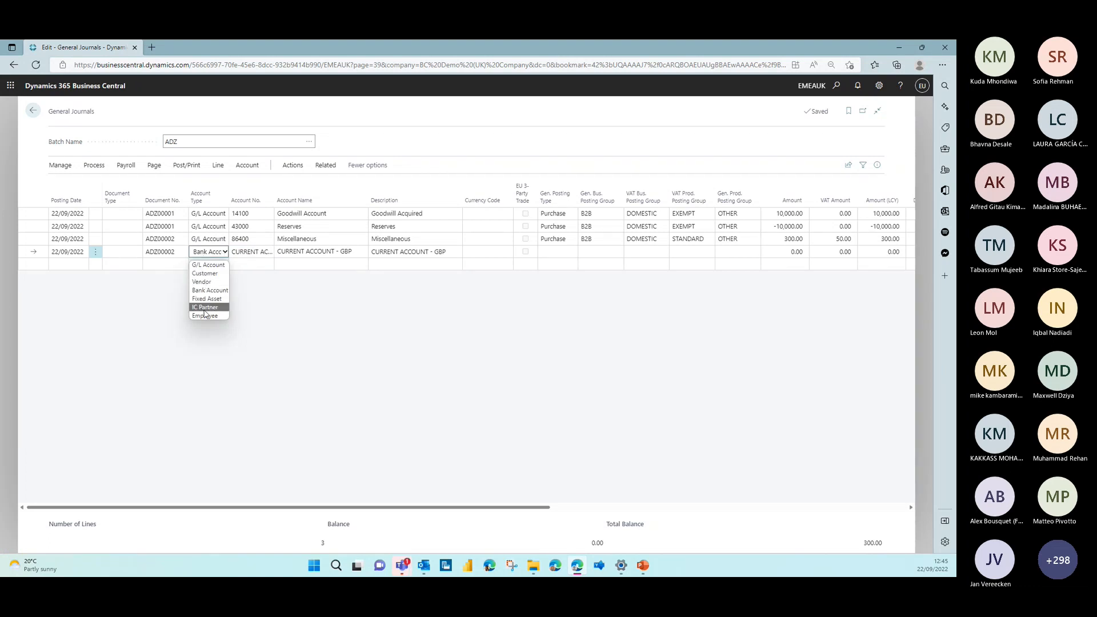
{"action": "left_click", "coordinate": [206, 291]}
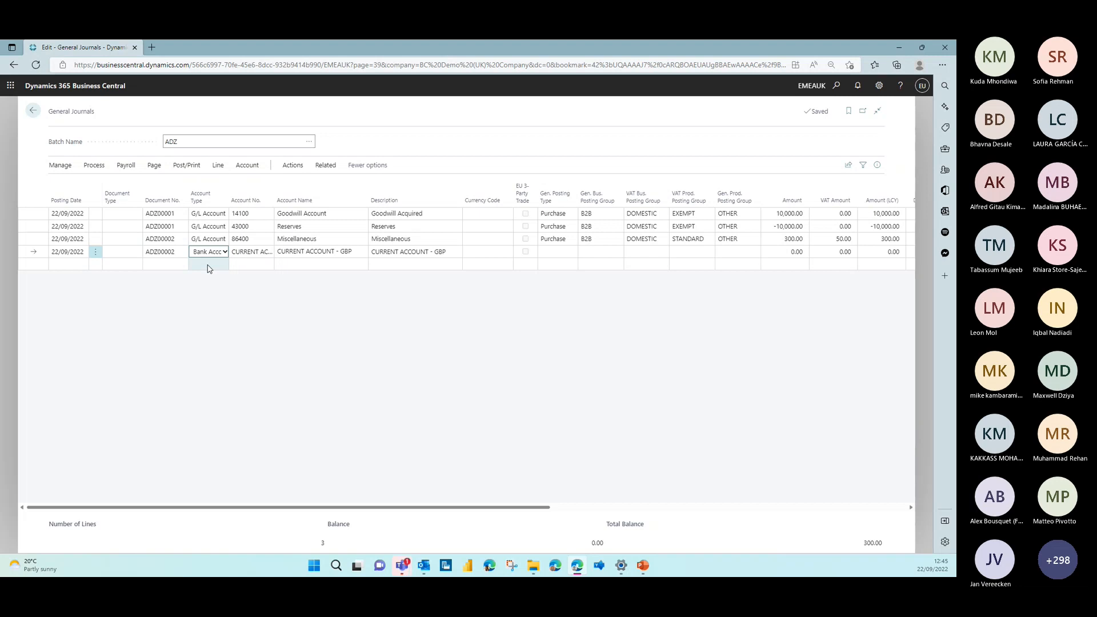
{"action": "left_click", "coordinate": [787, 250]}
{"action": "type", "text": "-300"}
{"action": "key", "text": "Tab"}
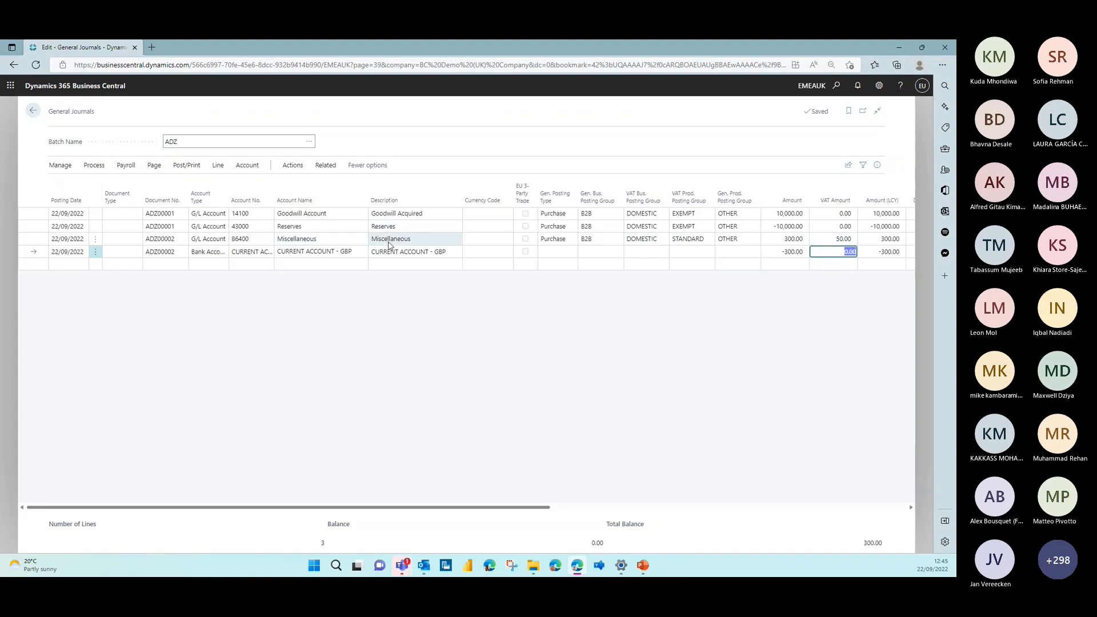
Change the VAT Prod. Posting Group on the Miscellaneous line to ZERO
{"action": "left_click", "coordinate": [699, 241]}
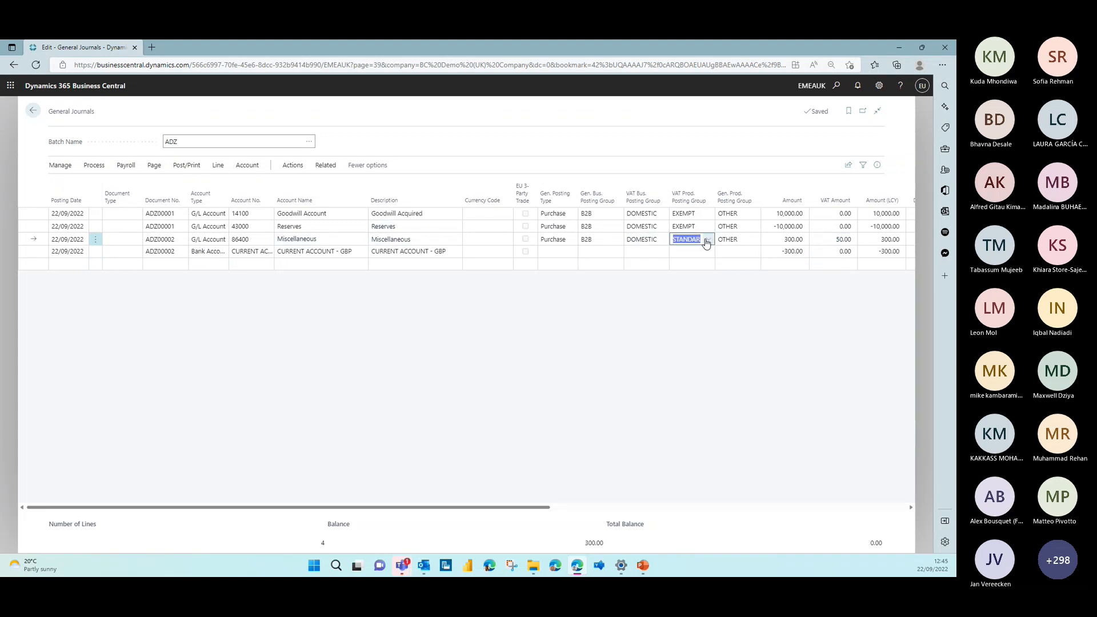
{"action": "left_click", "coordinate": [706, 241]}
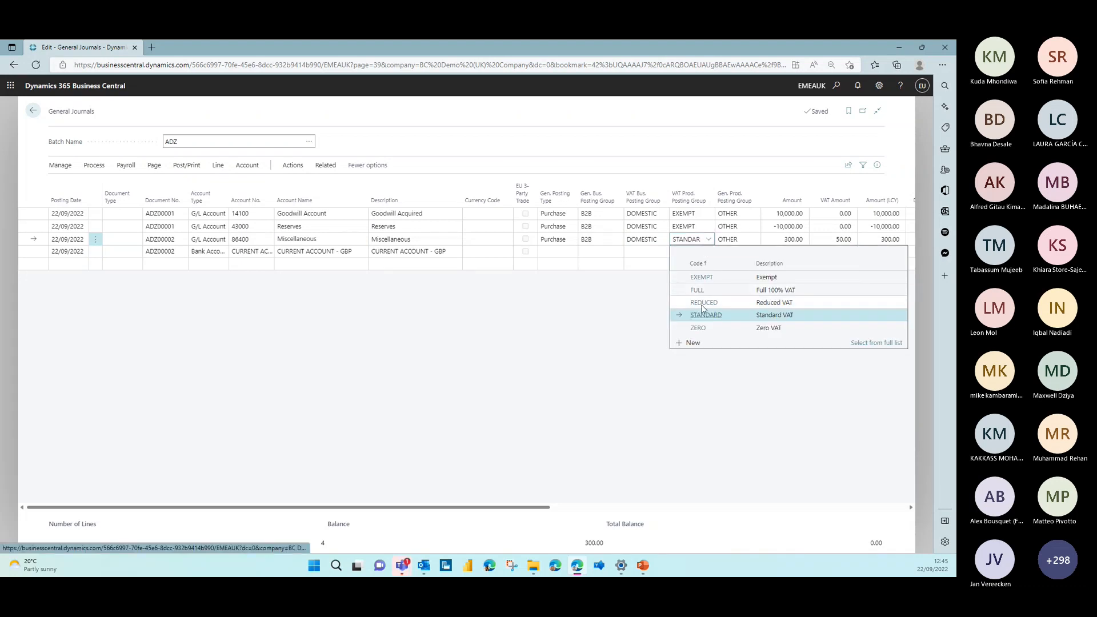
{"action": "left_click", "coordinate": [699, 328]}
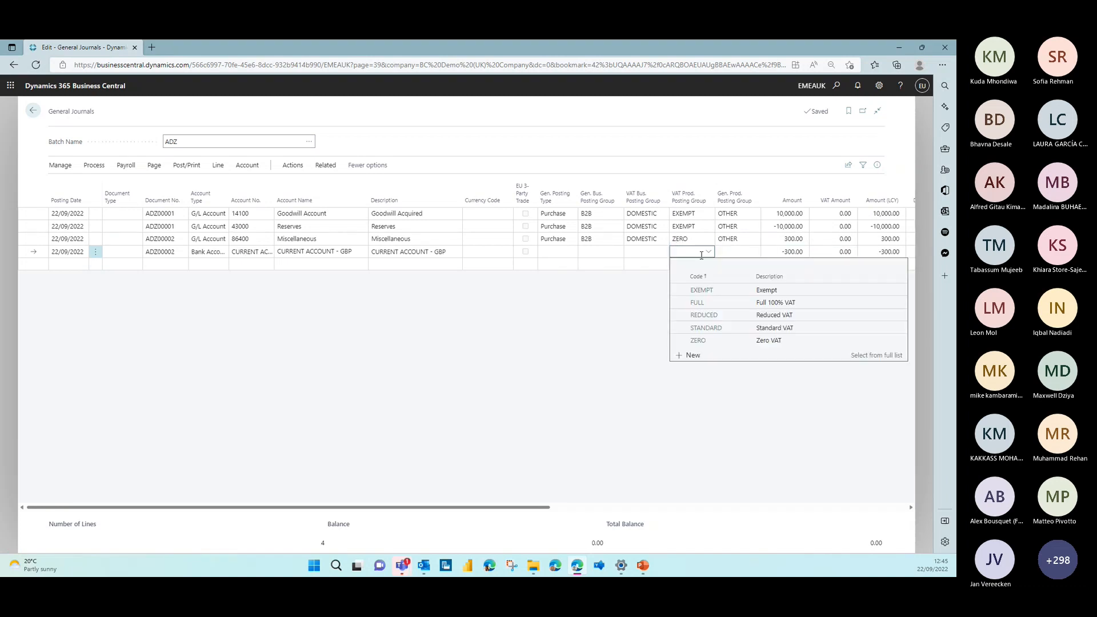
Preview the posting of the ADZ journal lines and view the resulting G/L entries
{"action": "left_click", "coordinate": [836, 86]}
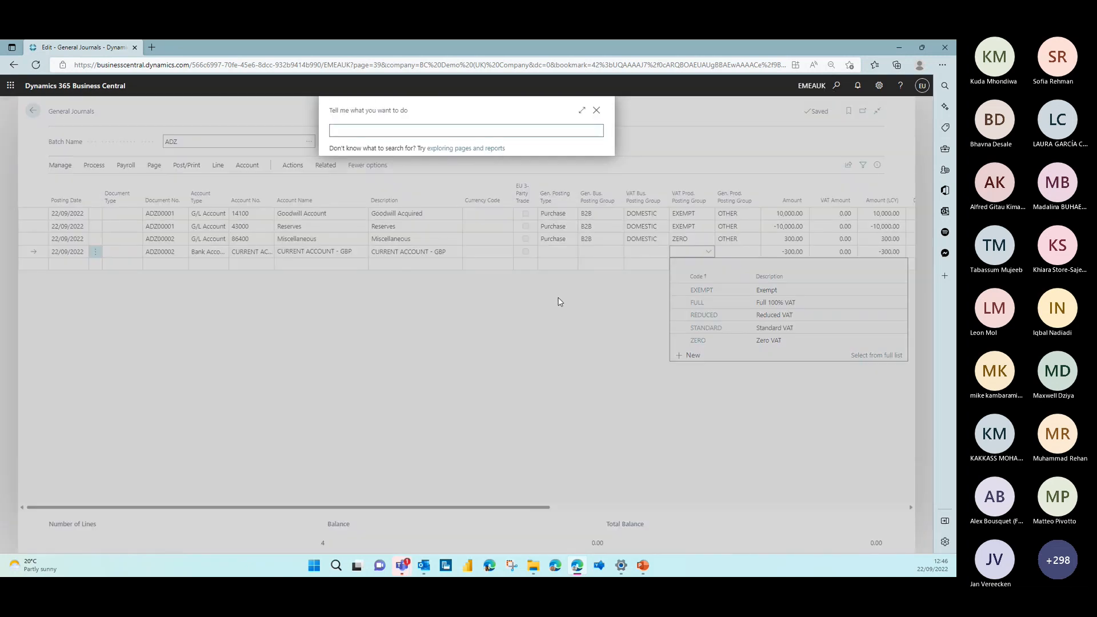
{"action": "left_click", "coordinate": [593, 110]}
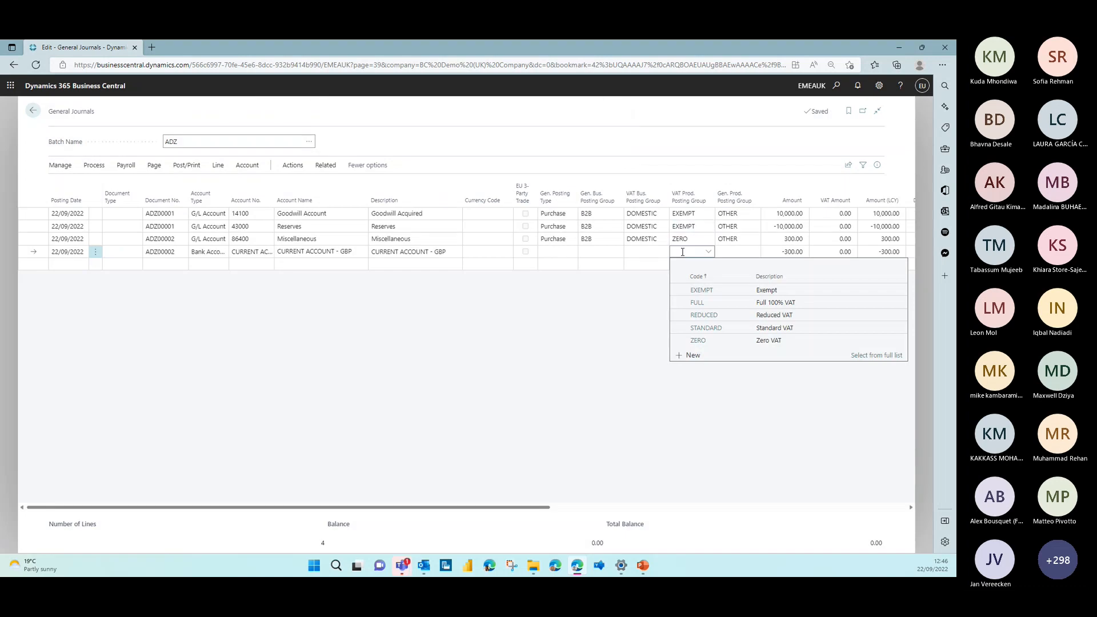
{"action": "left_click", "coordinate": [690, 238]}
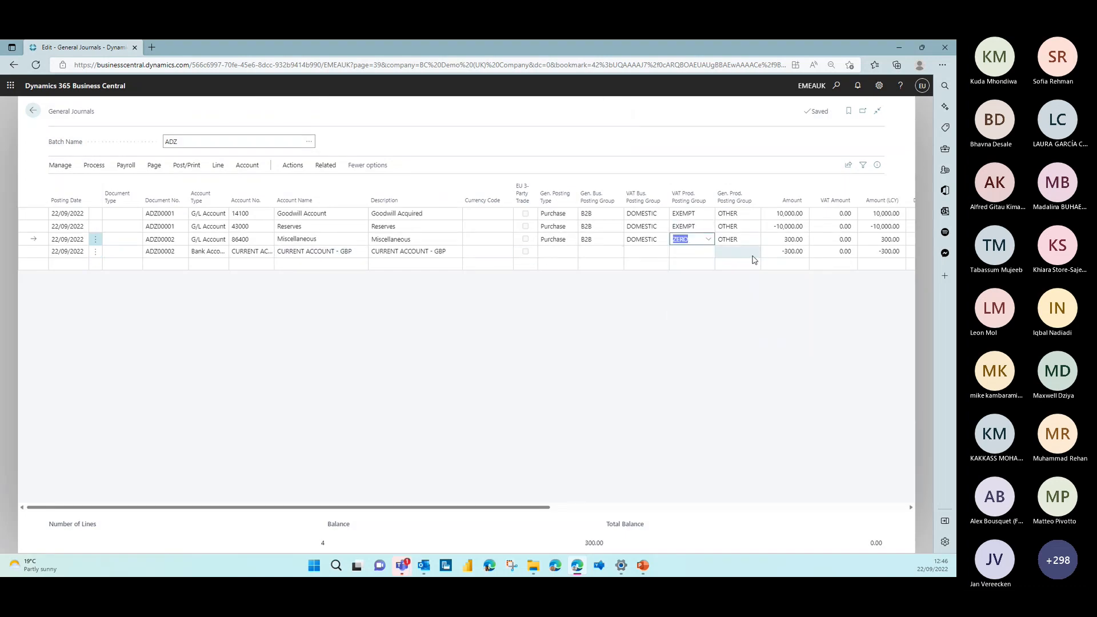
{"action": "left_click", "coordinate": [187, 165]}
{"action": "left_click", "coordinate": [173, 182]}
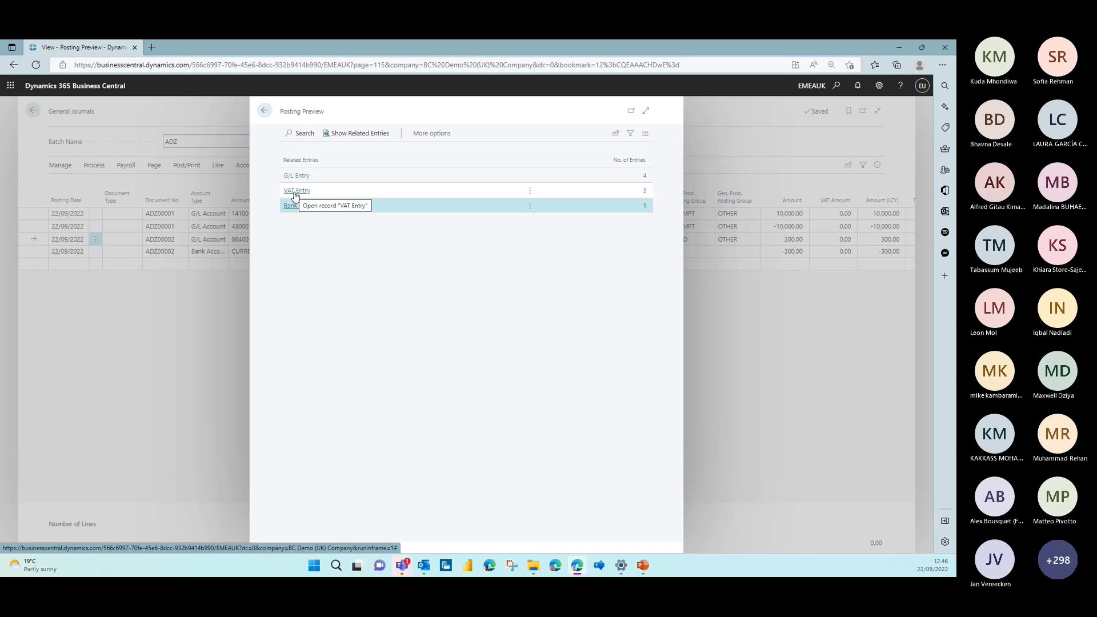
{"action": "left_click", "coordinate": [643, 178]}
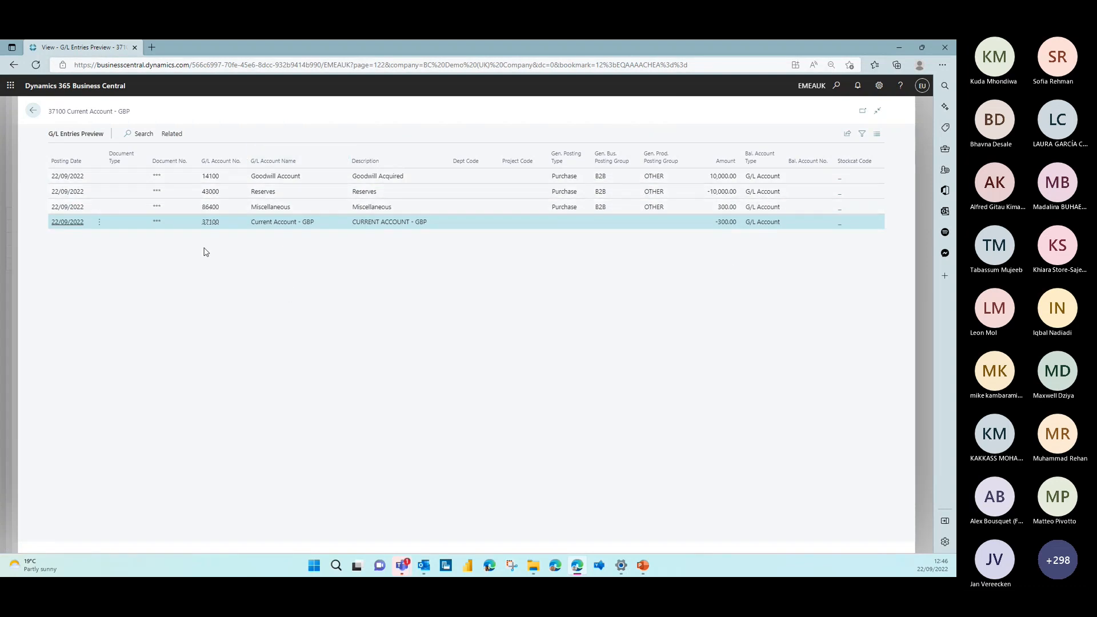
{"action": "left_click", "coordinate": [32, 111]}
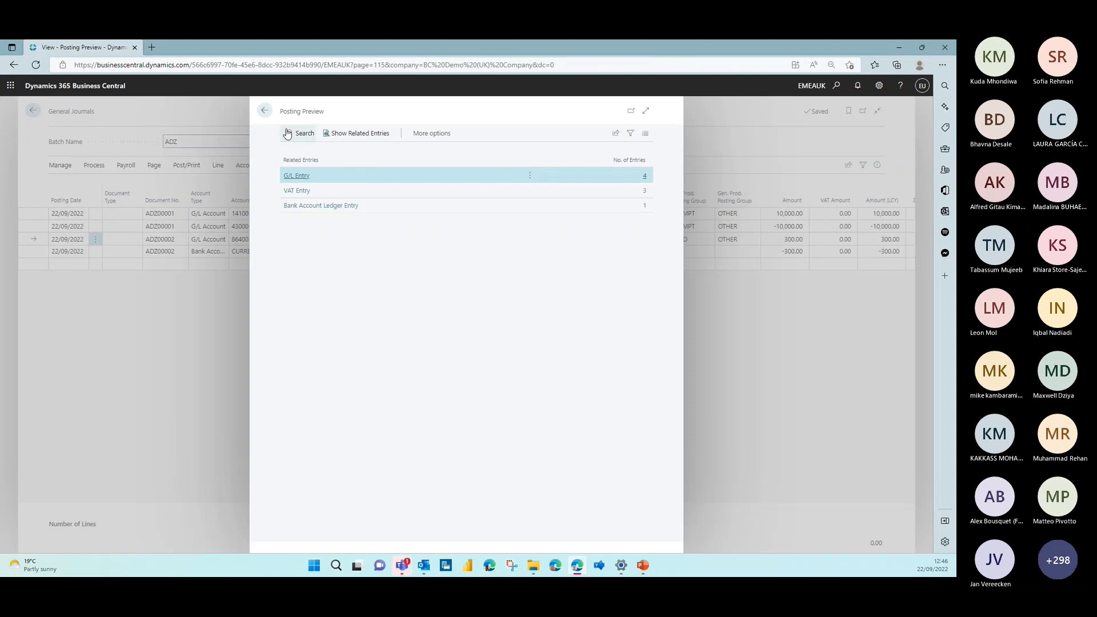
{"action": "left_click", "coordinate": [267, 113]}
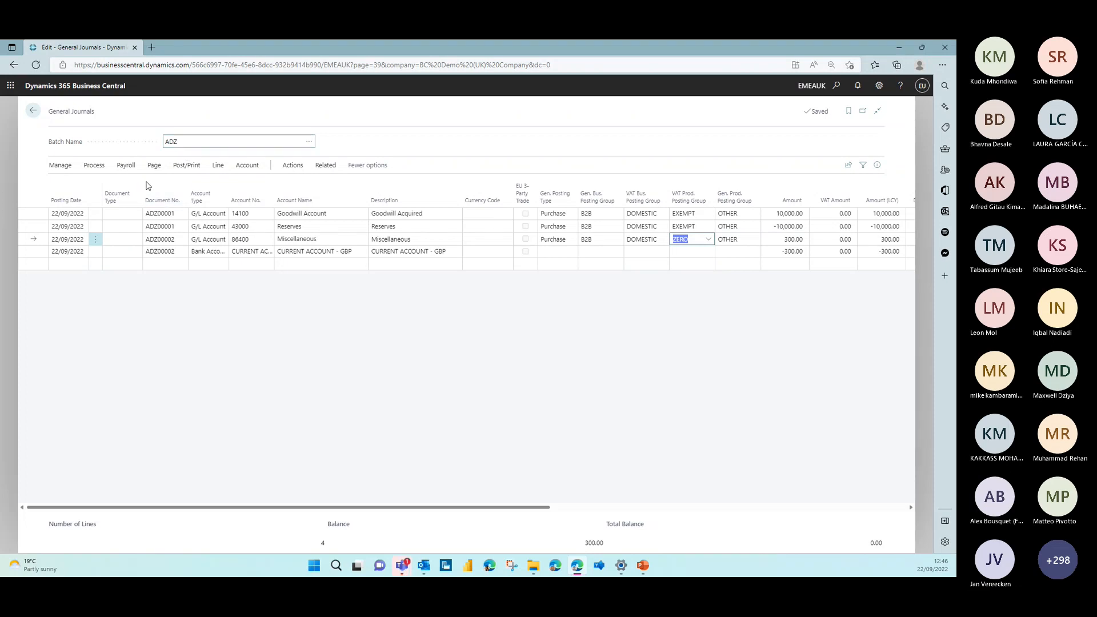
Post the general journal lines in the ADZ batch
{"action": "left_click", "coordinate": [186, 165]}
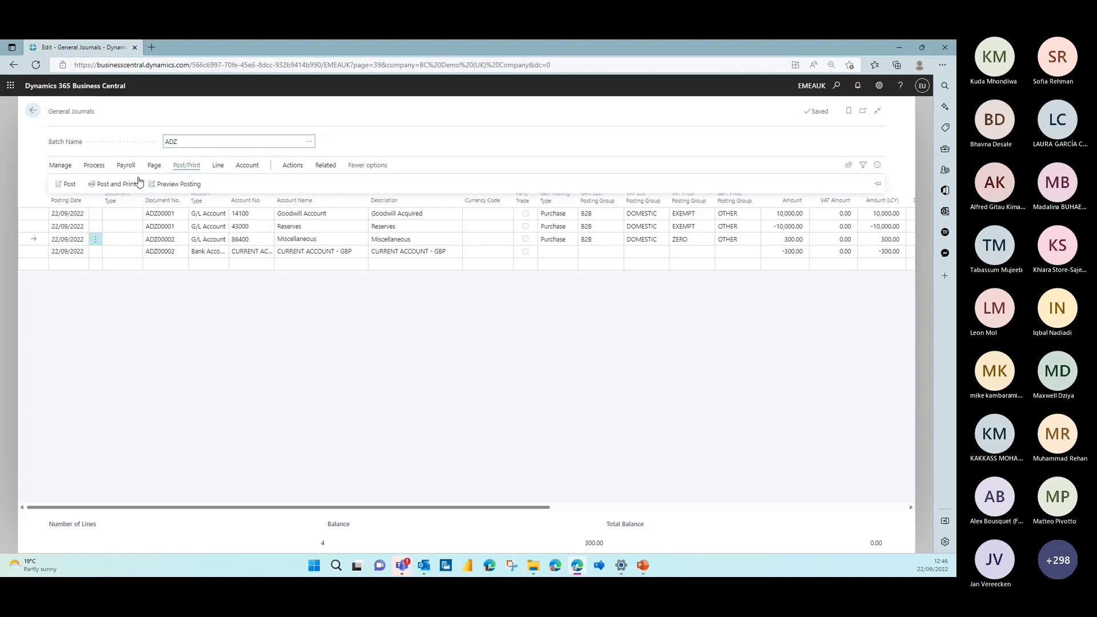
{"action": "left_click", "coordinate": [64, 185]}
{"action": "left_click", "coordinate": [508, 346]}
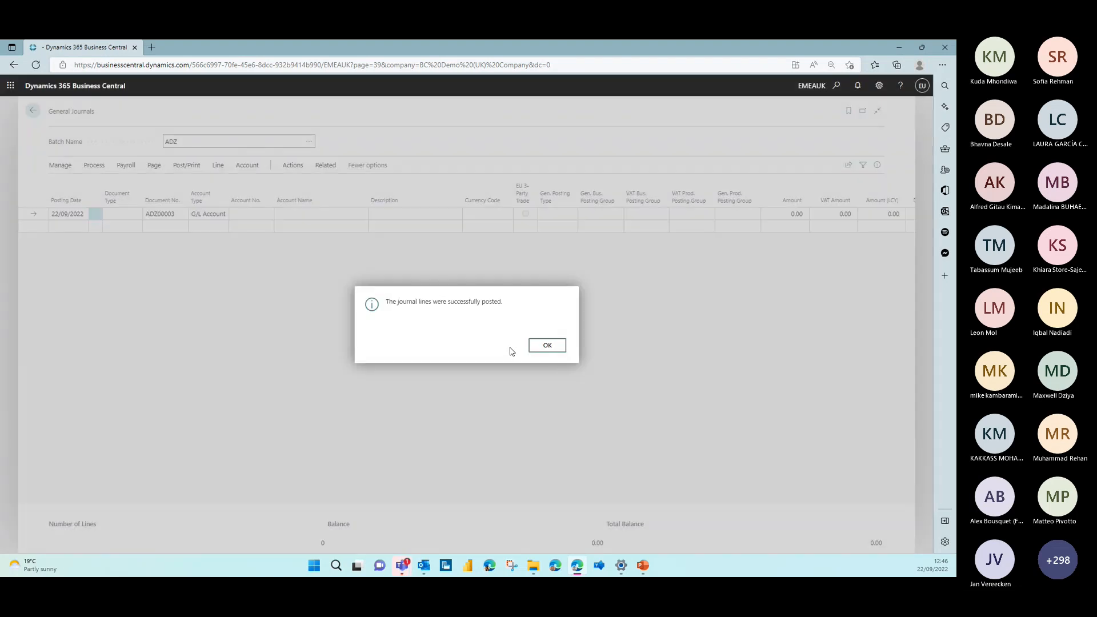
{"action": "left_click", "coordinate": [545, 345]}
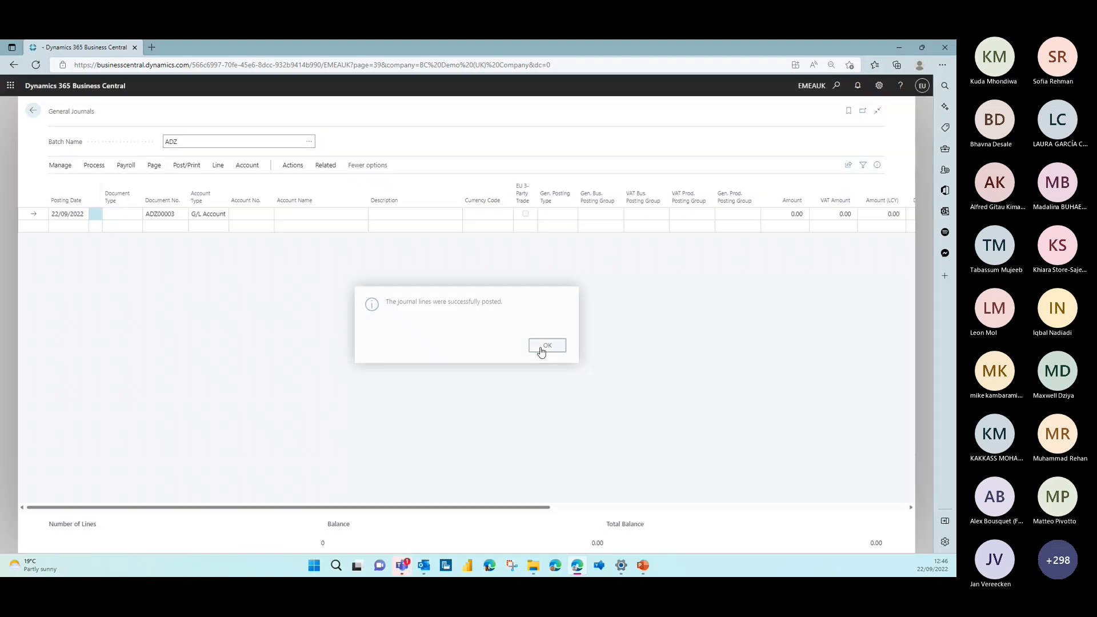
Find General Ledger Setup and check the Max. VAT Difference Allowed setting and its explanation
{"action": "left_click", "coordinate": [835, 87]}
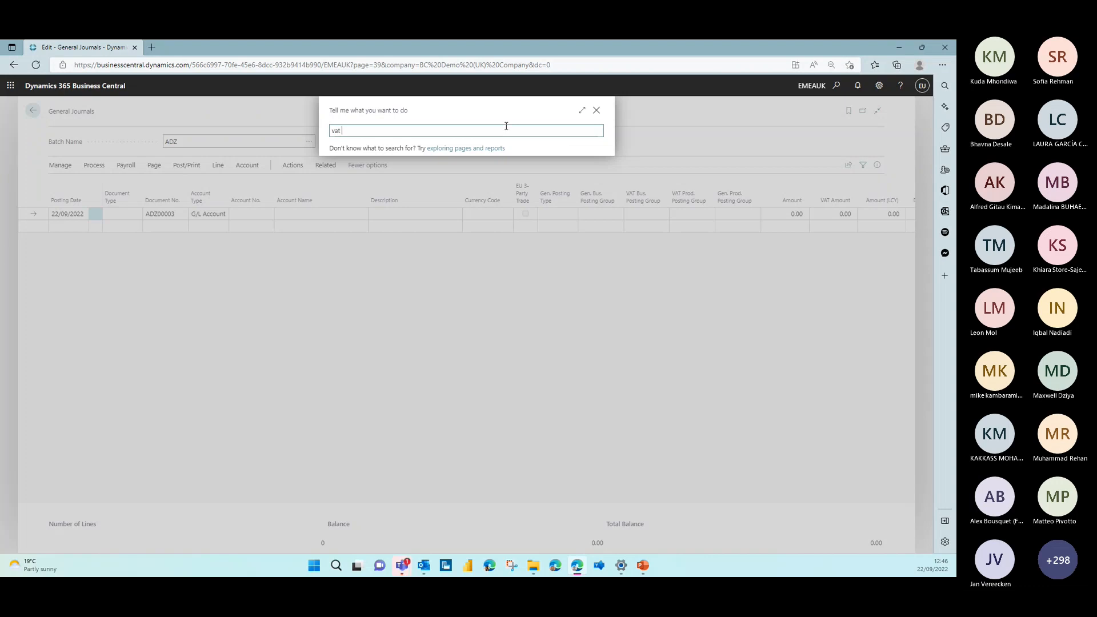
{"action": "type", "text": "vat se"}
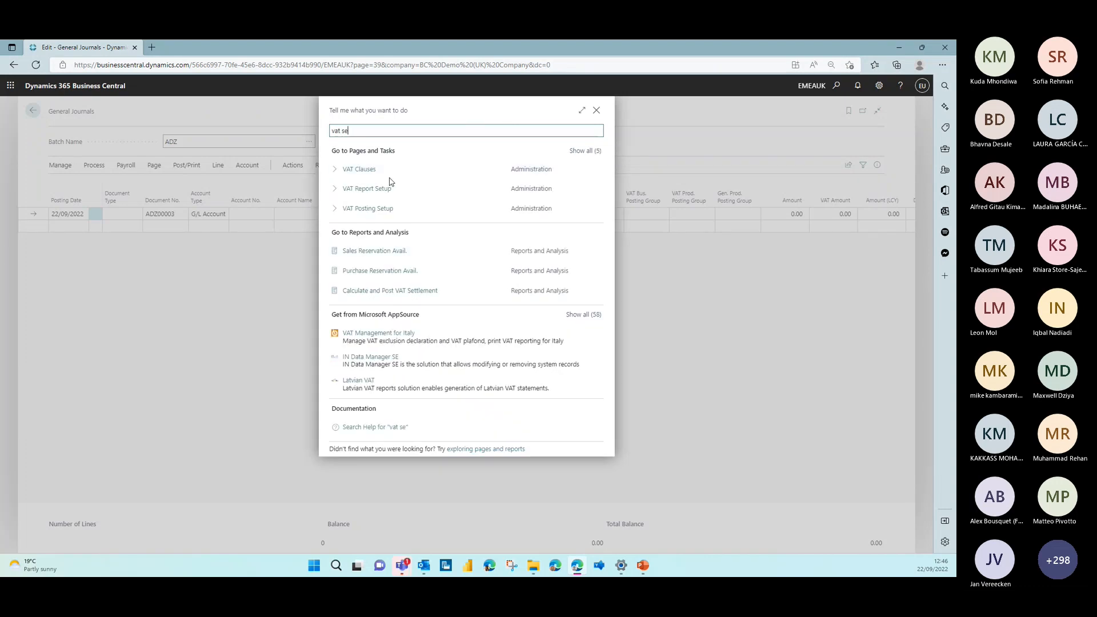
{"action": "key", "text": "BackSpace"}
{"action": "key", "text": "BackSpace"}
{"action": "key", "text": "BackSpace"}
{"action": "key", "text": "BackSpace"}
{"action": "key", "text": "BackSpace"}
{"action": "key", "text": "BackSpace"}
{"action": "type", "text": "gen"}
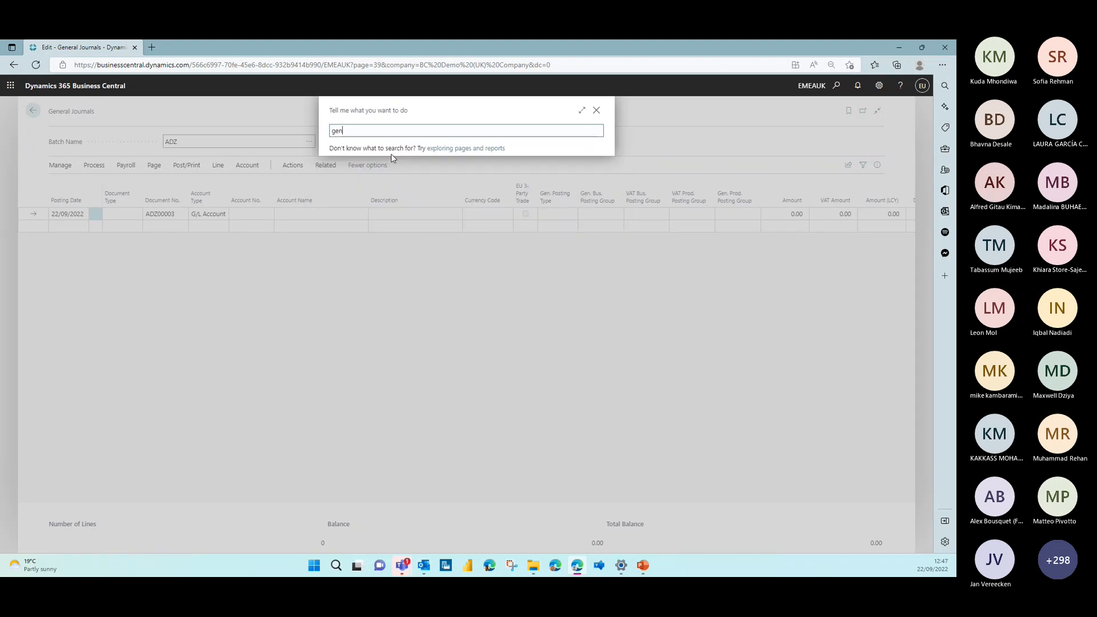
{"action": "type", "text": " led se"}
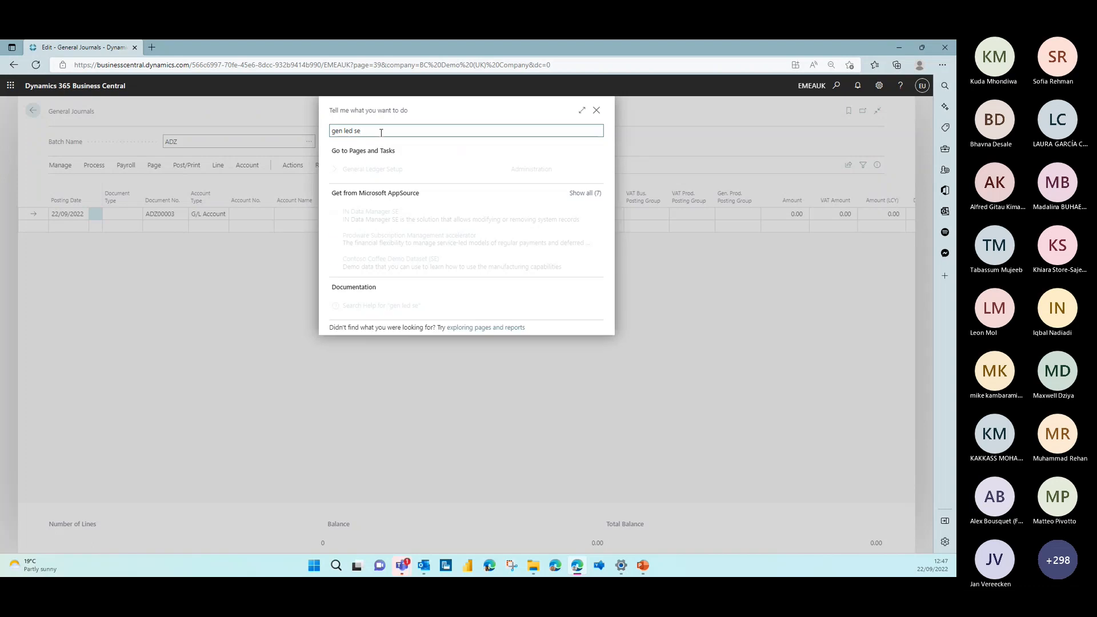
{"action": "left_click", "coordinate": [373, 169]}
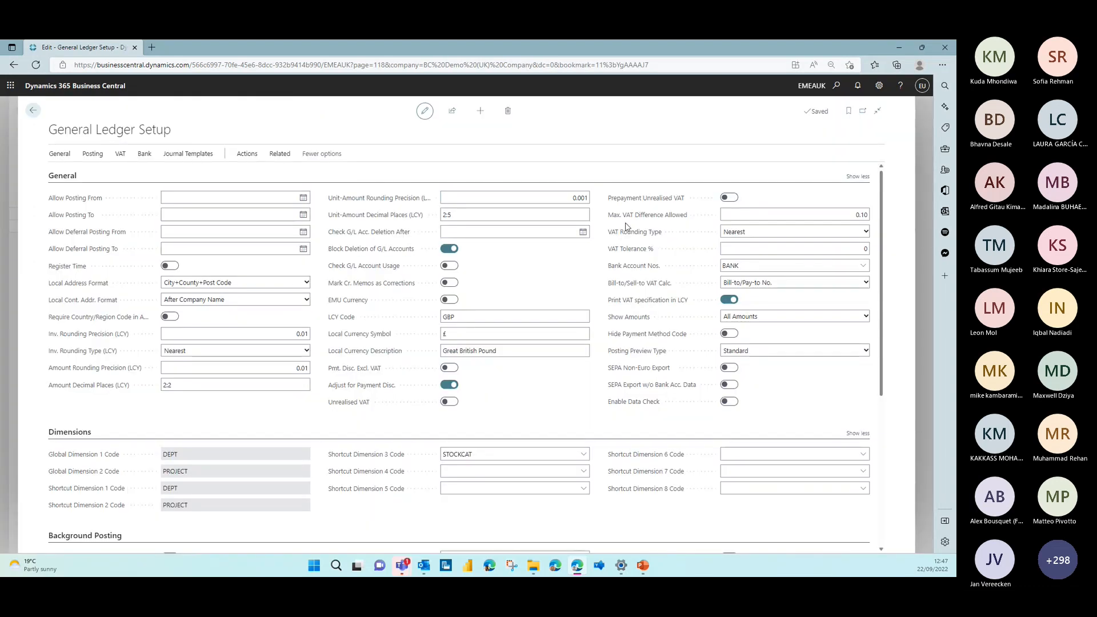
{"action": "mouse_move", "coordinate": [628, 216]}
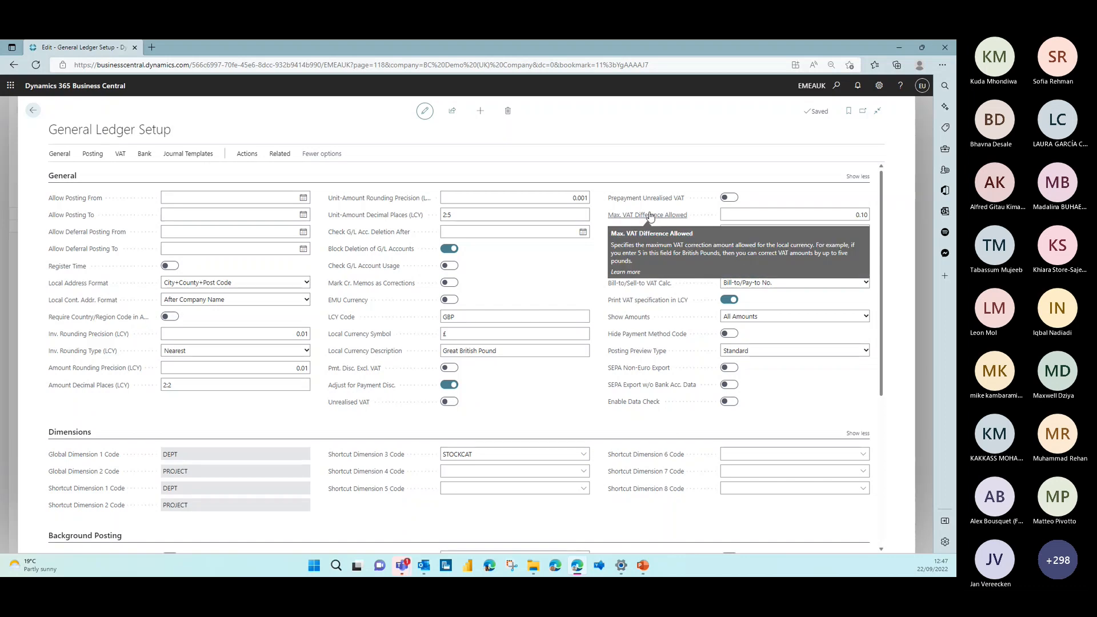
{"action": "left_click", "coordinate": [850, 214]}
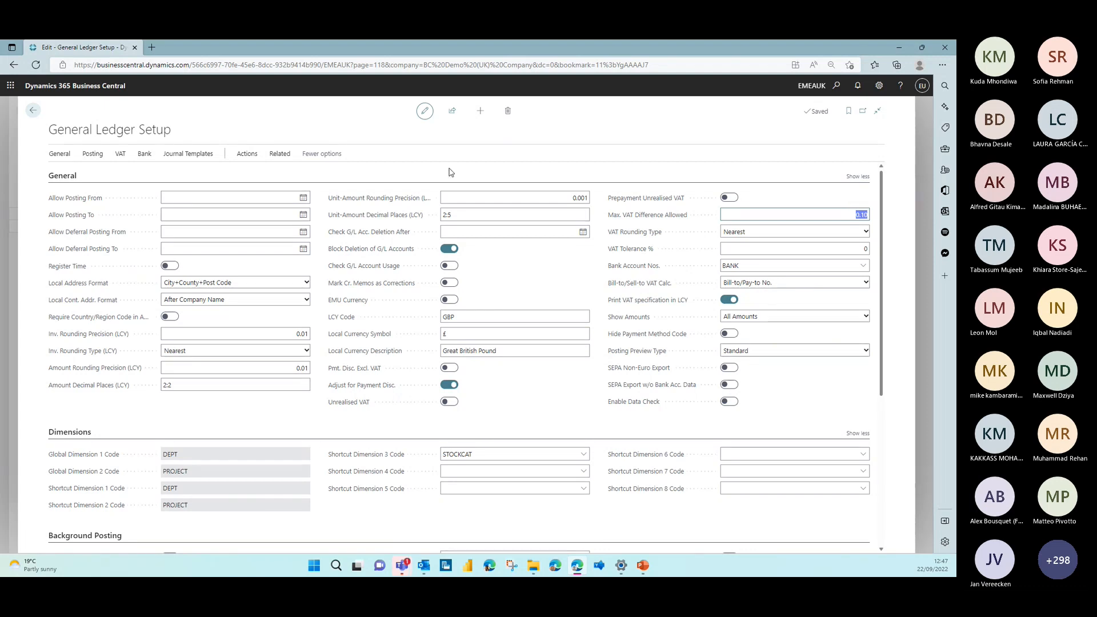
{"action": "left_click", "coordinate": [31, 111]}
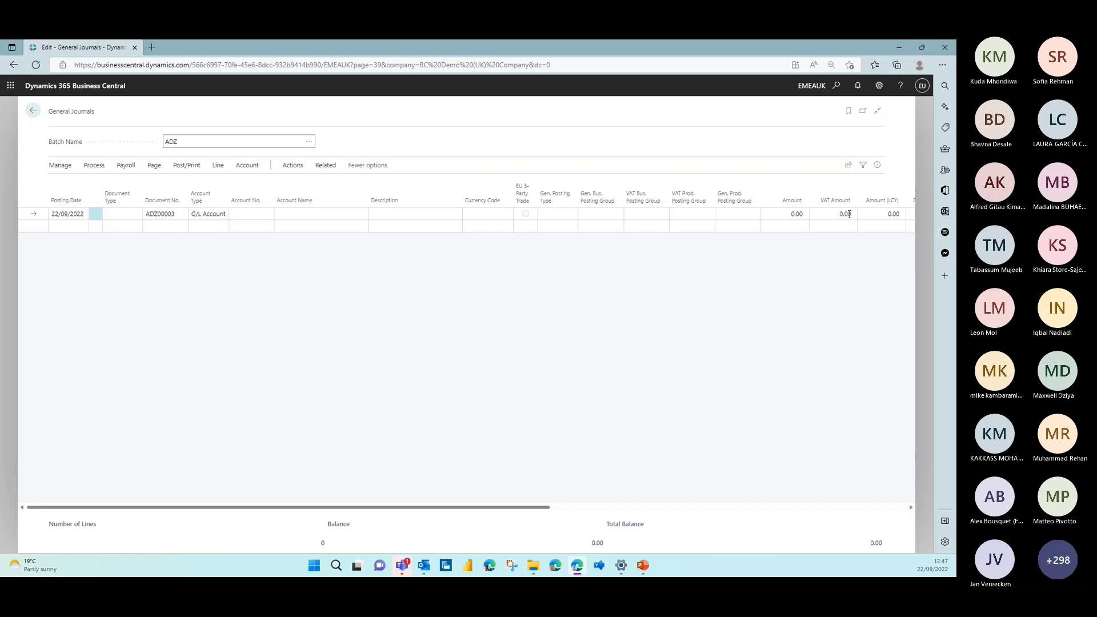
Leave the general journal and create a new purchase invoice for vendor AliBaba
{"action": "left_click", "coordinate": [708, 215]}
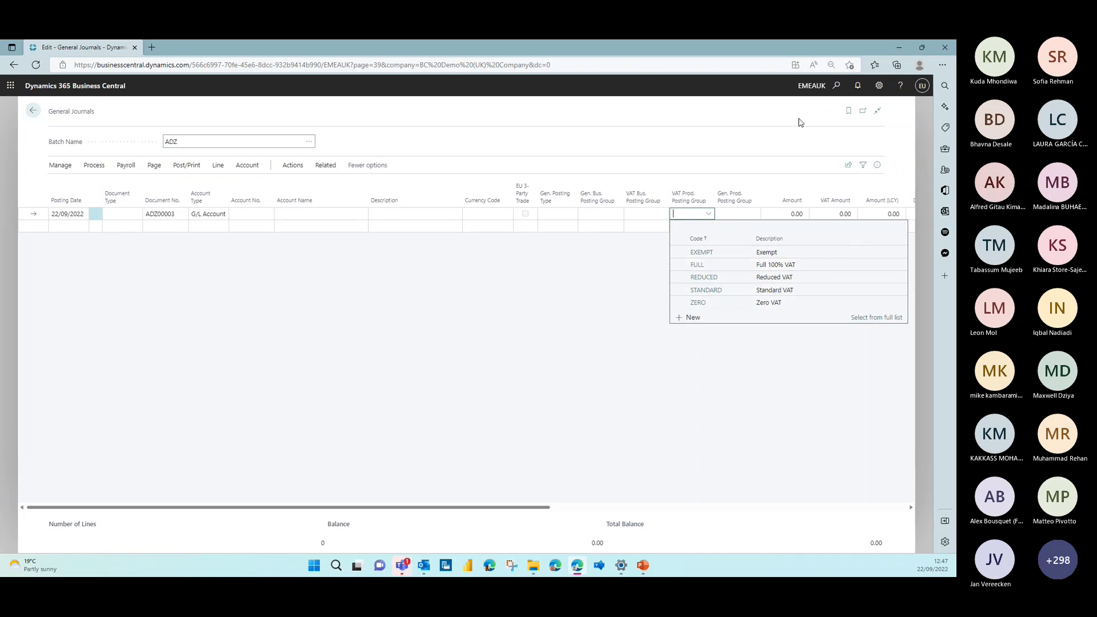
{"action": "left_click", "coordinate": [32, 116]}
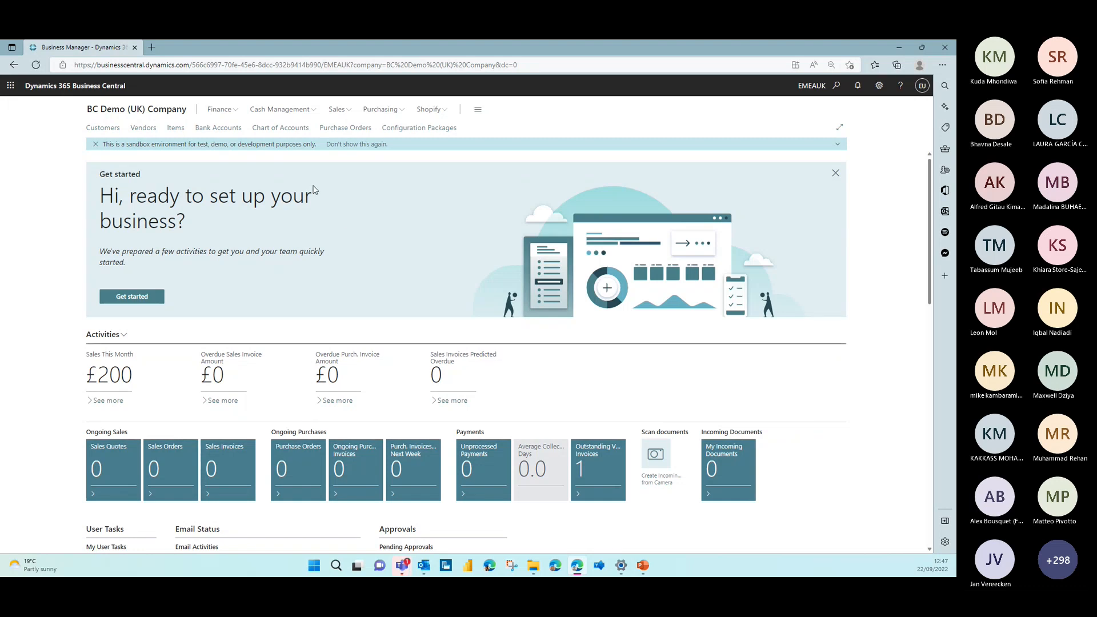
{"action": "left_click", "coordinate": [388, 113]}
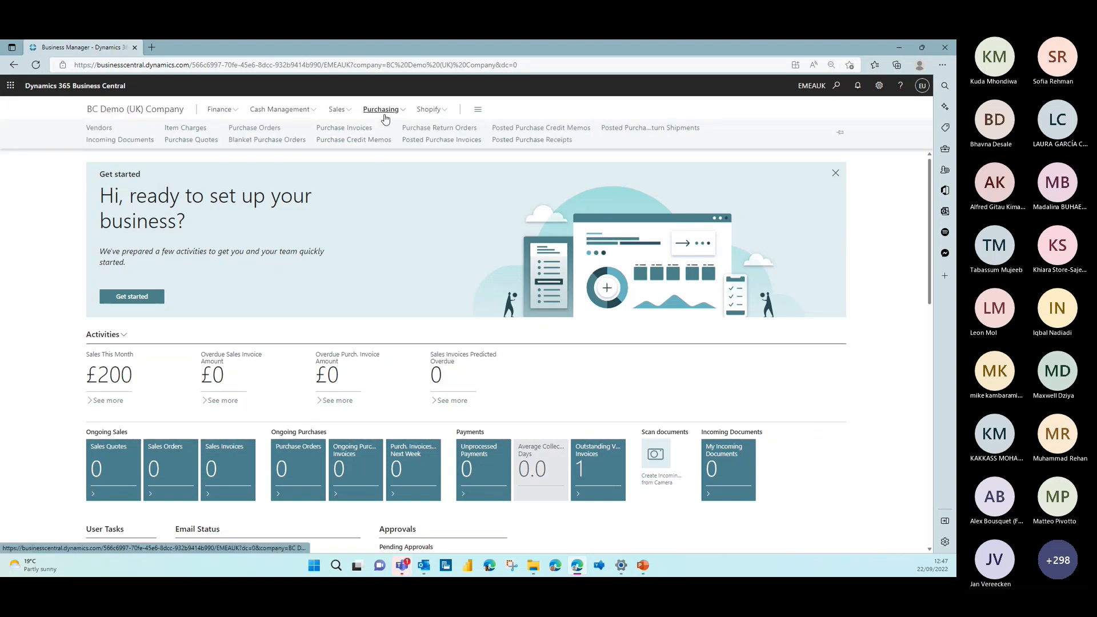
{"action": "left_click", "coordinate": [366, 128]}
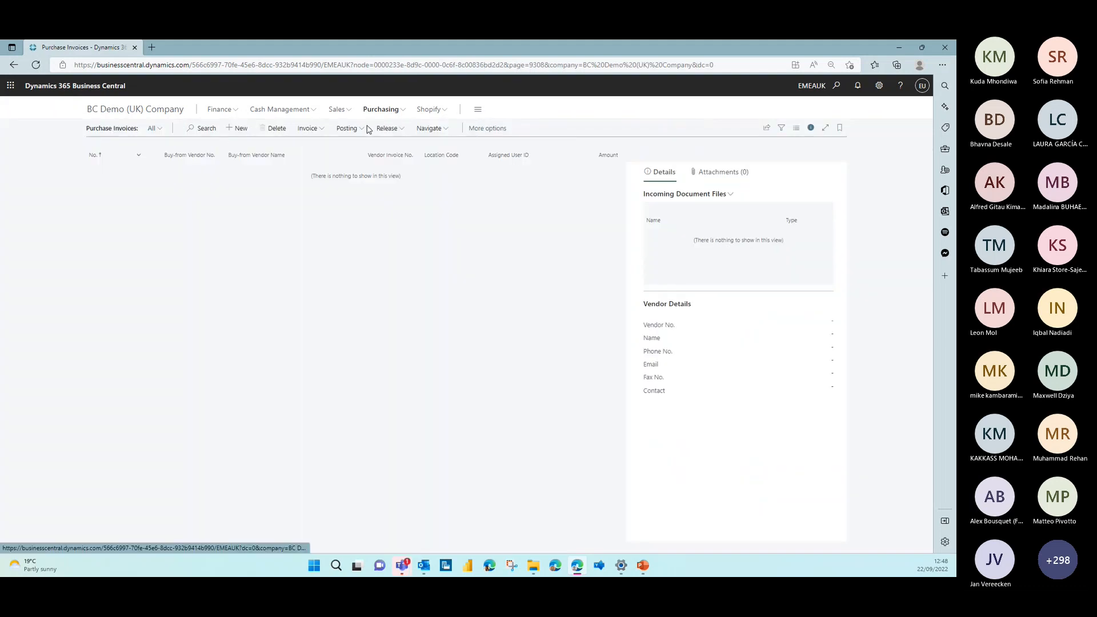
{"action": "left_click", "coordinate": [227, 133]}
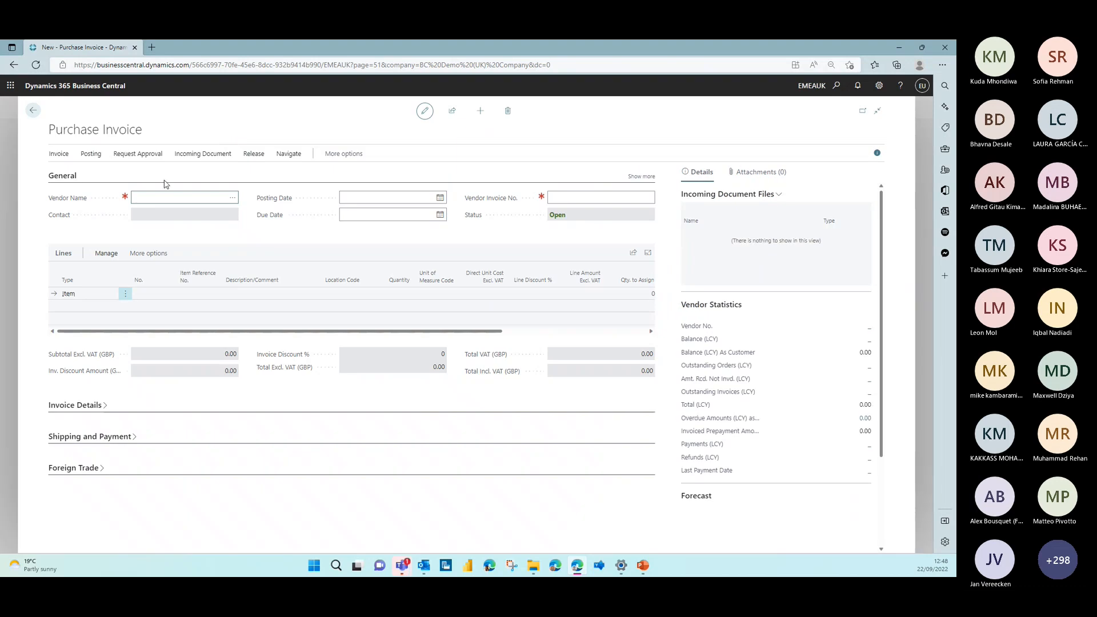
{"action": "left_click", "coordinate": [231, 197]}
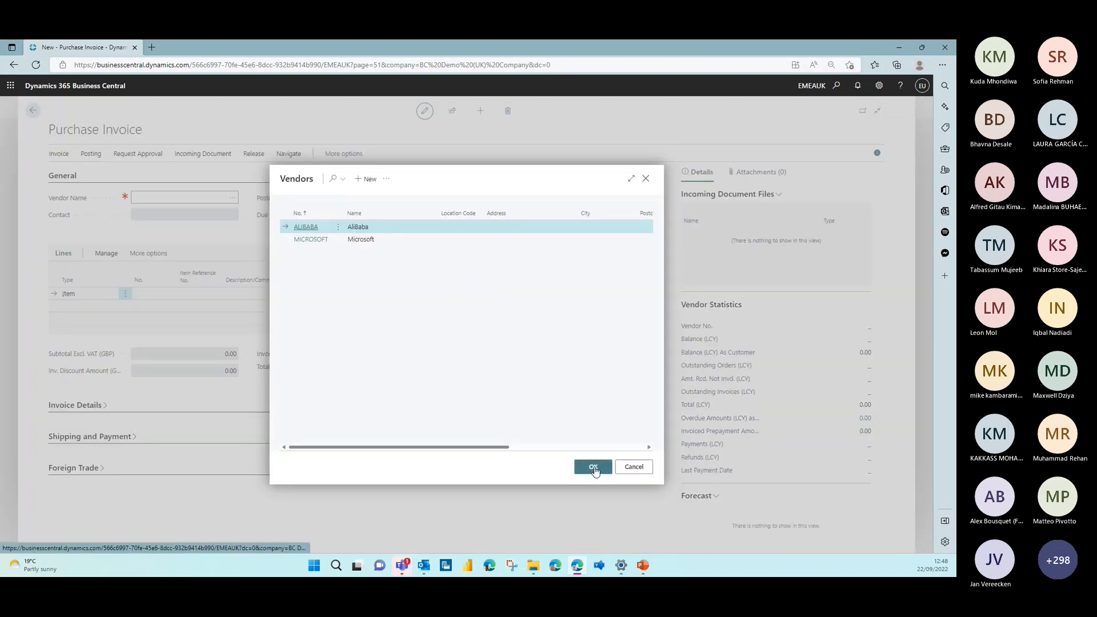
{"action": "left_click", "coordinate": [595, 468]}
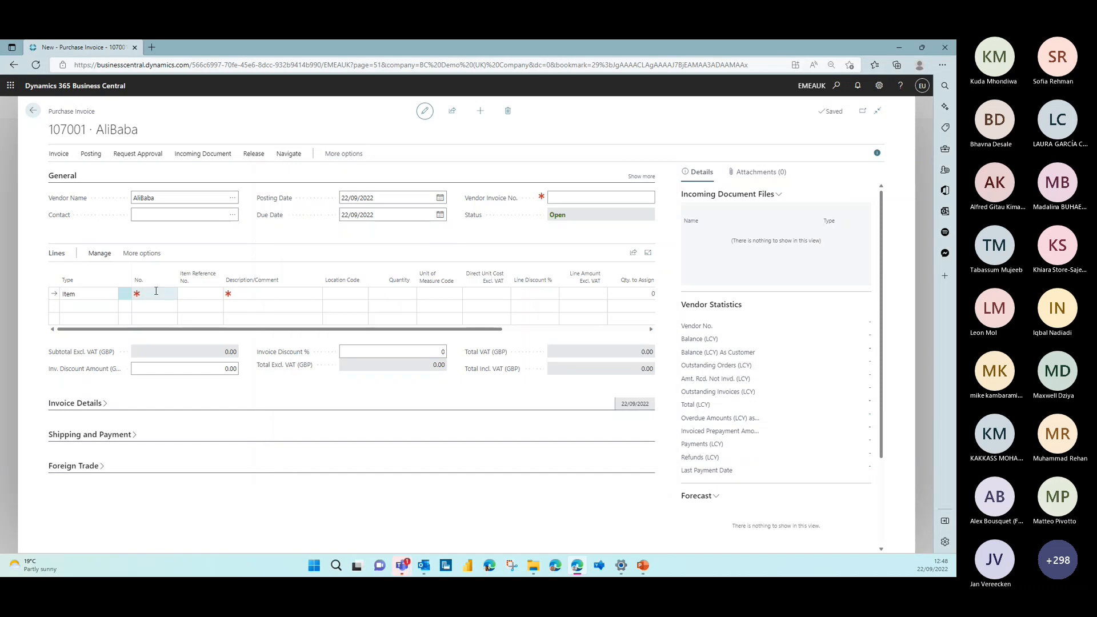
Add an Item line for CLEANING to the invoice with quantity 1 and a direct unit cost of 100
{"action": "left_click", "coordinate": [155, 291]}
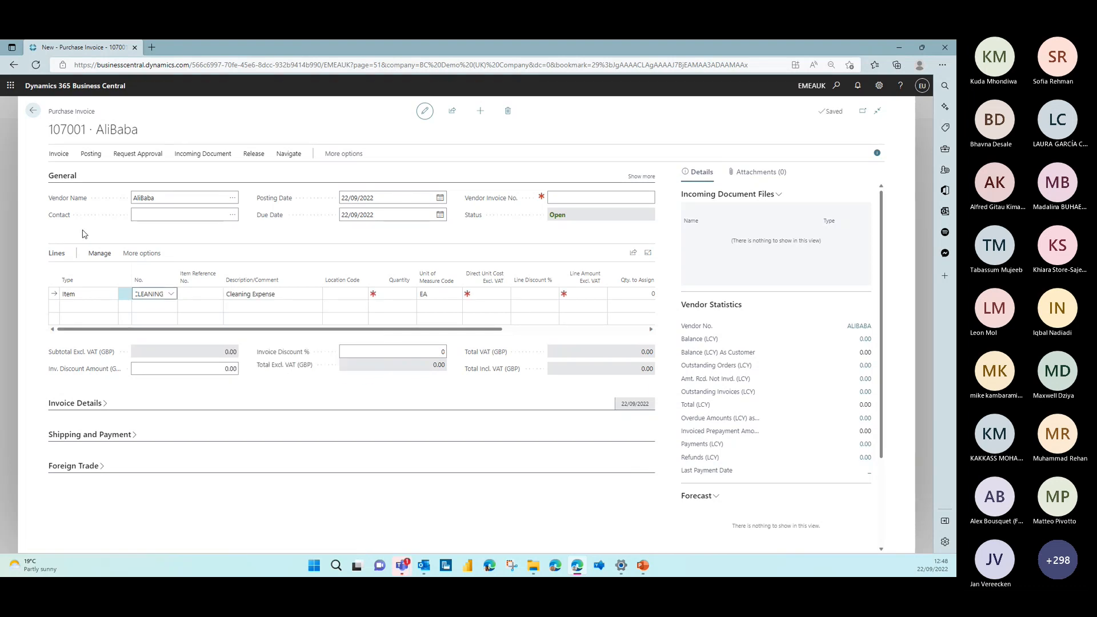
{"action": "left_click", "coordinate": [410, 291]}
{"action": "type", "text": "1"}
{"action": "key", "text": "Tab"}
{"action": "key", "text": "Tab"}
{"action": "type", "text": "100"}
{"action": "key", "text": "Tab"}
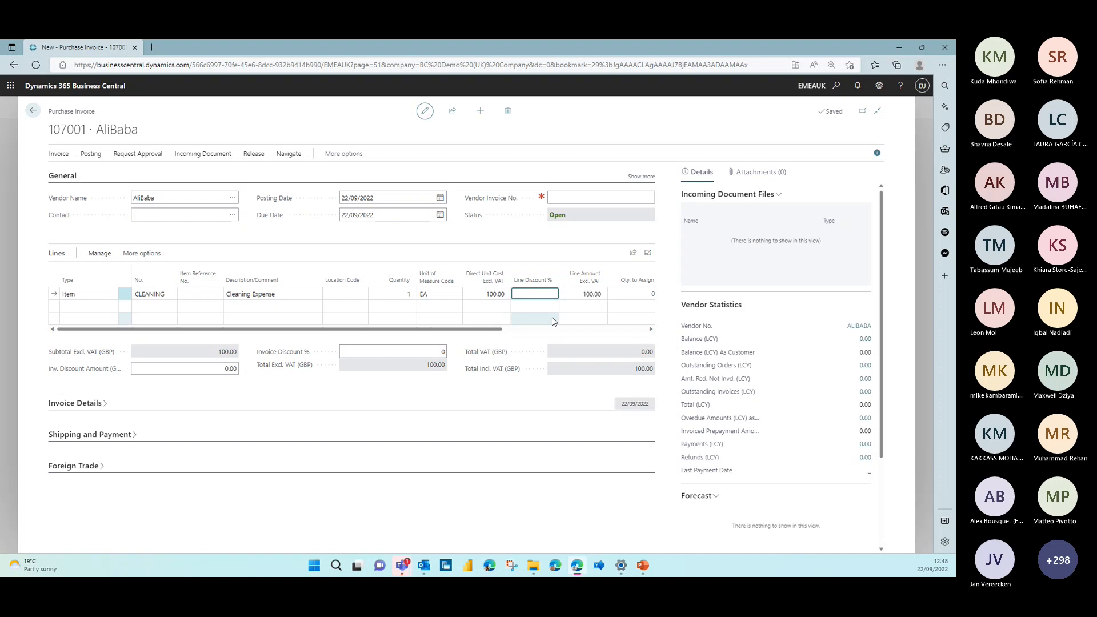
Hide the invoice's details pane and personalise the lines by adding the VAT Prod. Posting Group column before Direct Unit Cost Excl. VAT
{"action": "left_click", "coordinate": [877, 152]}
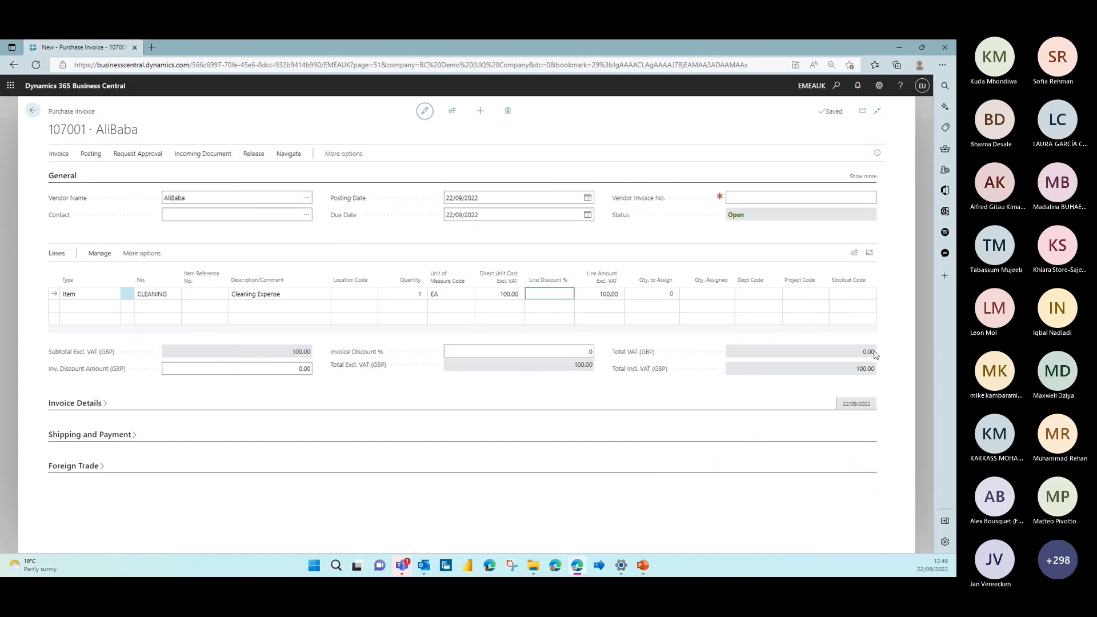
{"action": "left_click", "coordinate": [878, 86]}
{"action": "left_click", "coordinate": [636, 134]}
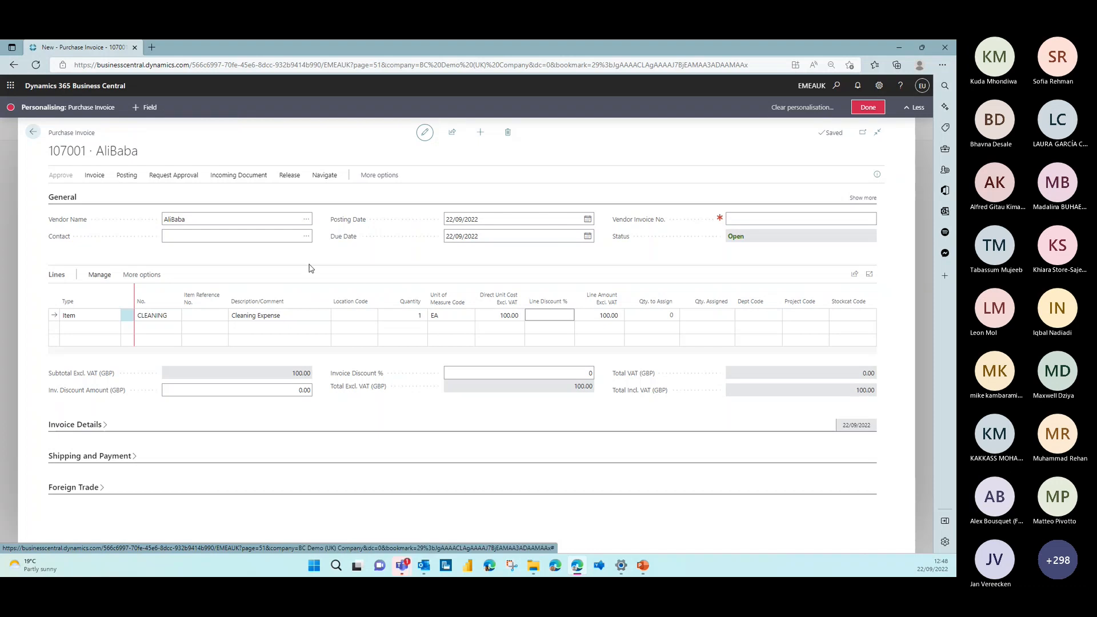
{"action": "left_click", "coordinate": [591, 296]}
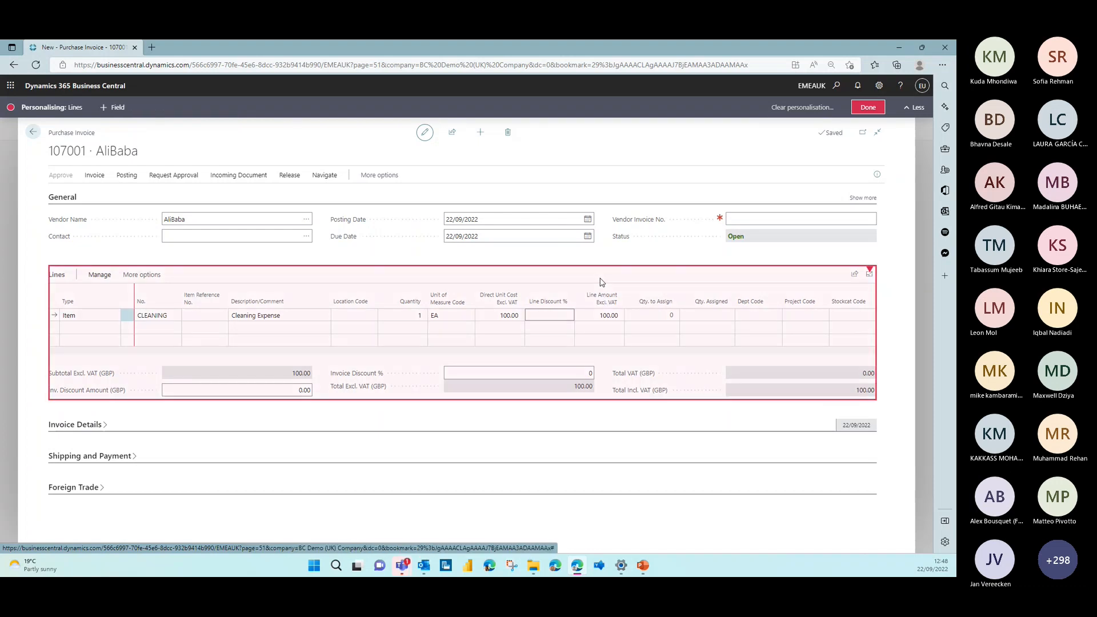
{"action": "left_click", "coordinate": [114, 107]}
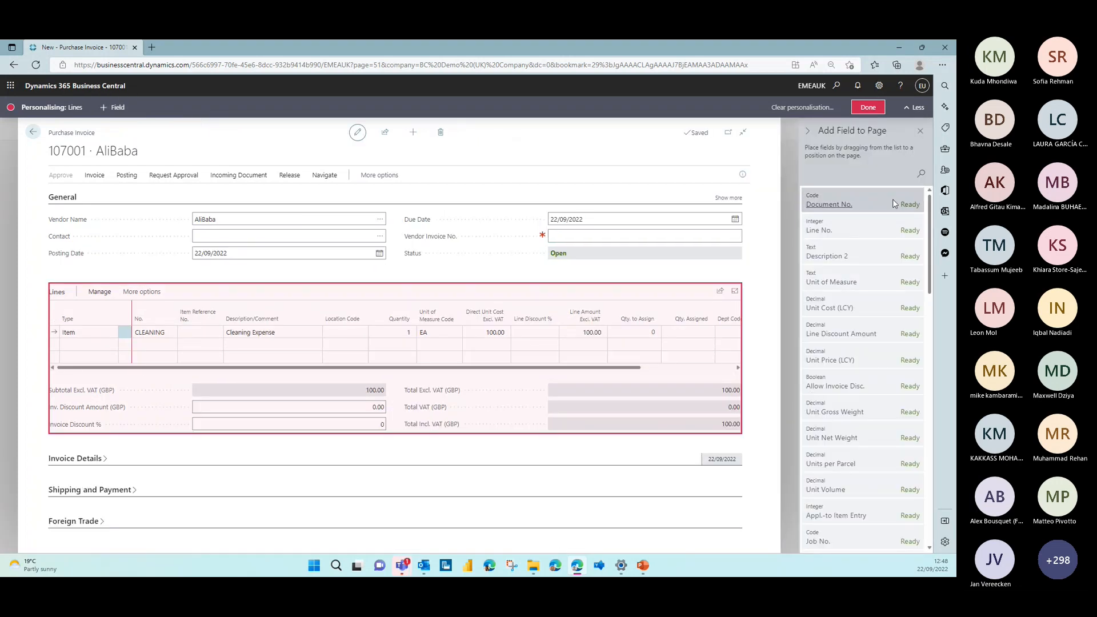
{"action": "left_click", "coordinate": [921, 174]}
{"action": "type", "text": "vat"}
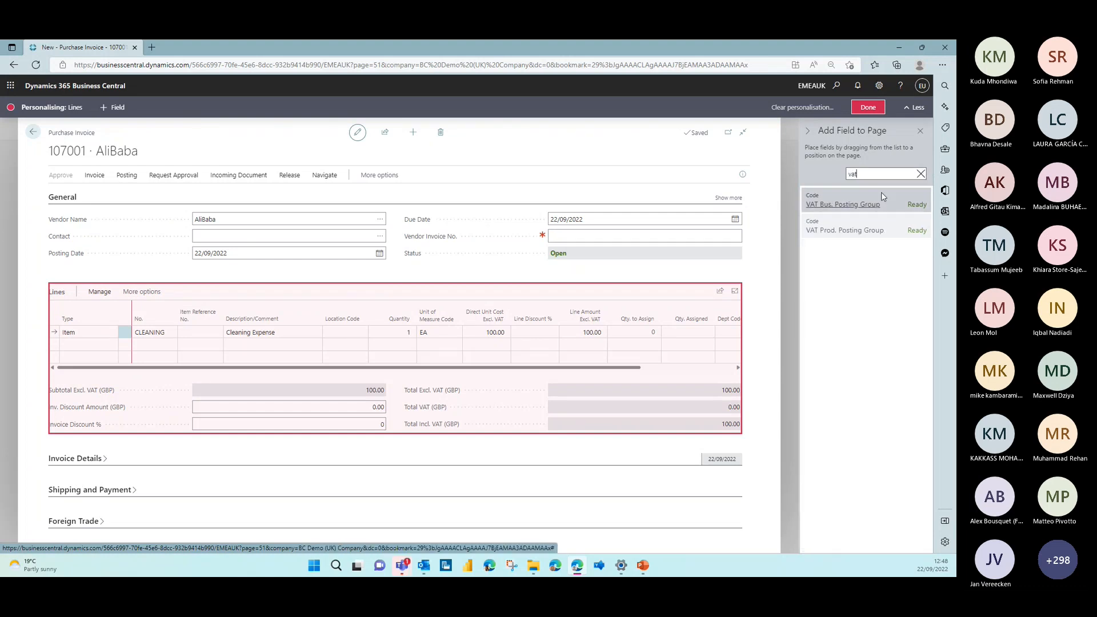
{"action": "left_click_drag", "start_coordinate": [880, 228], "coordinate": [488, 314]}
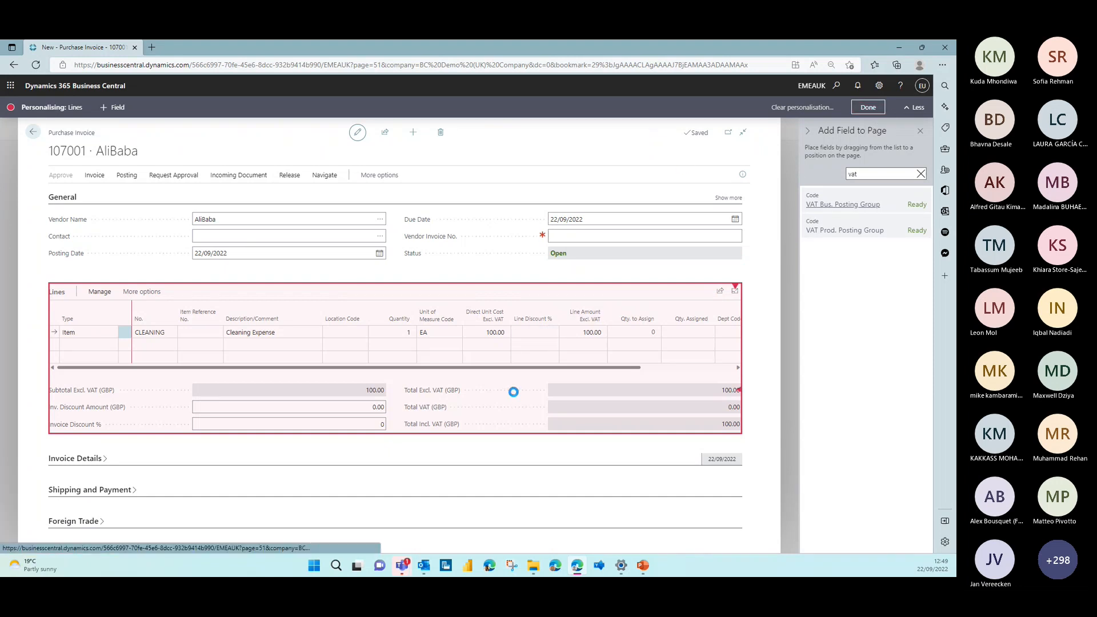
Select STANDARD as the VAT Prod. Posting Group on the Cleaning Expense line
{"action": "left_click", "coordinate": [517, 297]}
{"action": "left_click", "coordinate": [526, 295]}
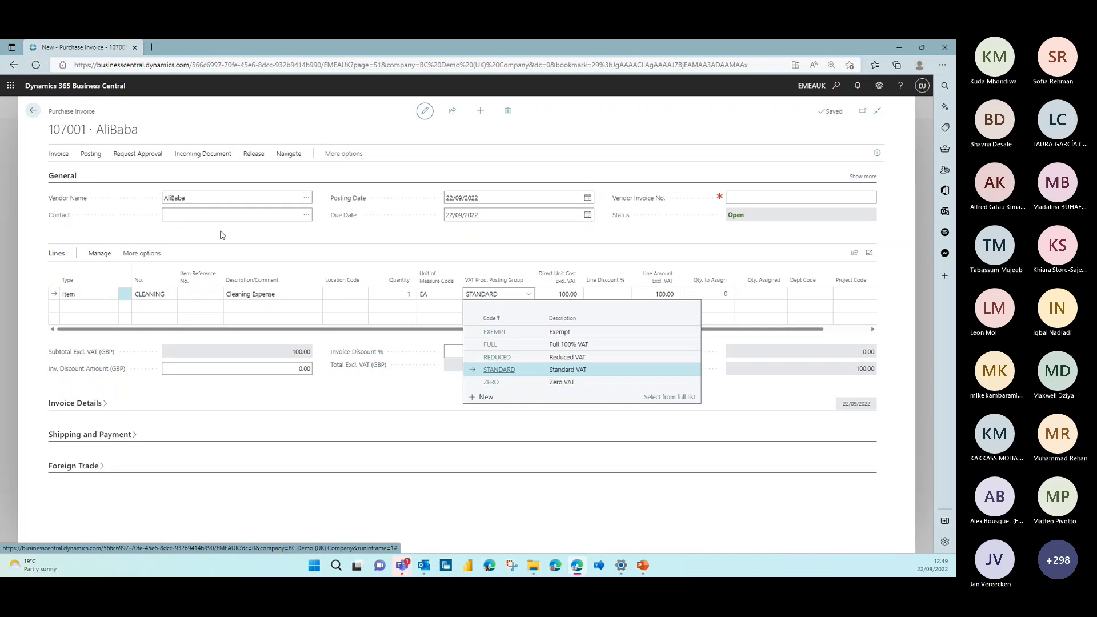
{"action": "left_click", "coordinate": [487, 370]}
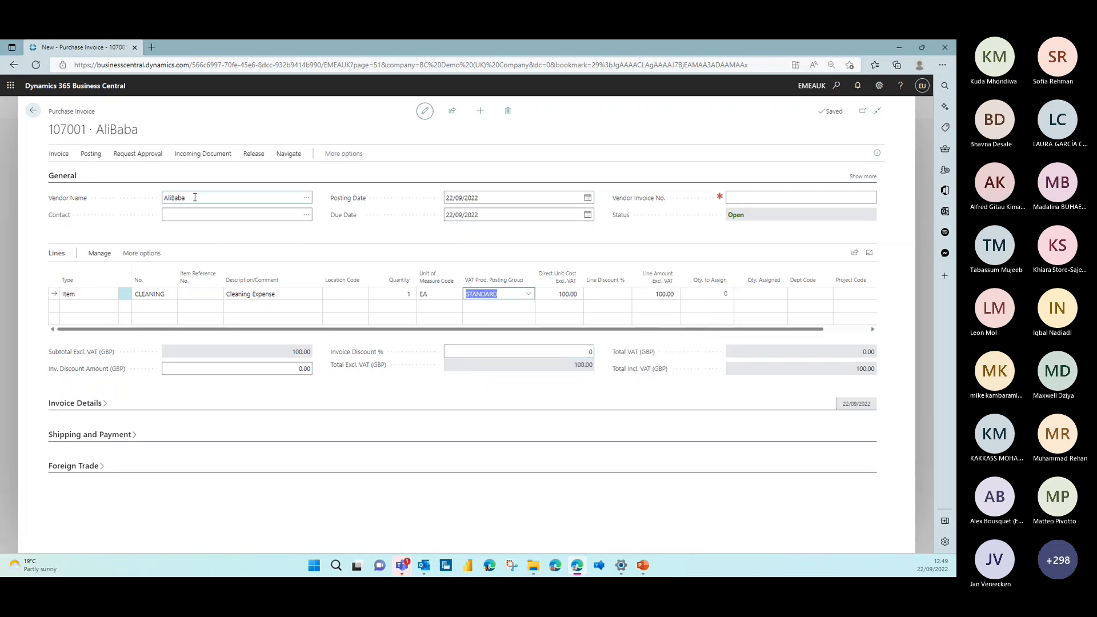
Change the invoice's vendor to Microsoft and accept recreating the purchase lines for the new vendor
{"action": "left_click", "coordinate": [305, 197]}
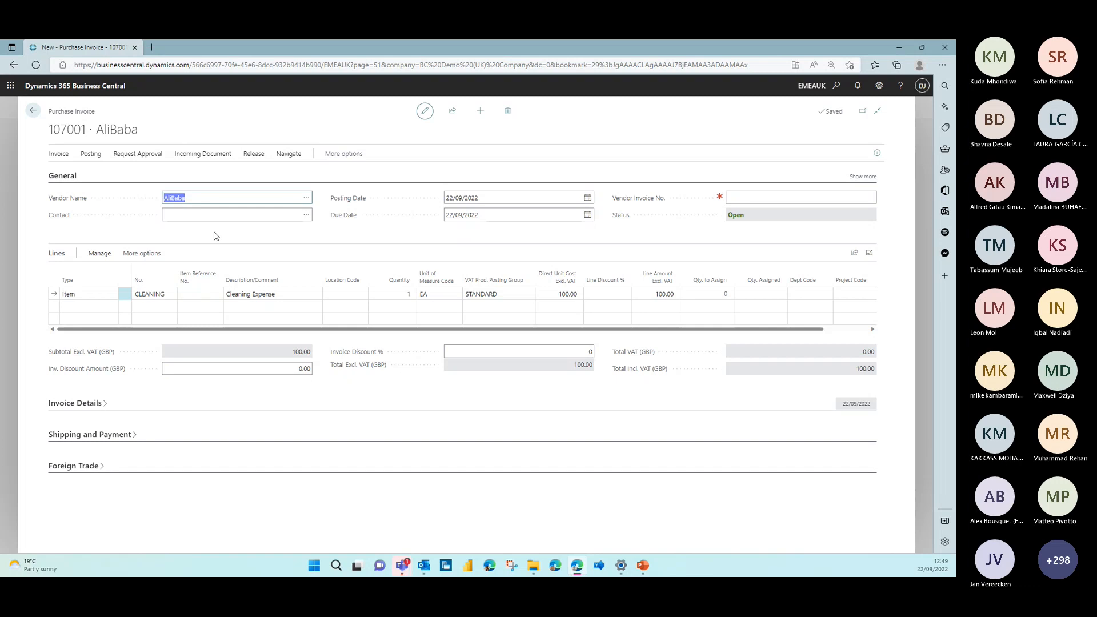
{"action": "left_click", "coordinate": [308, 240]}
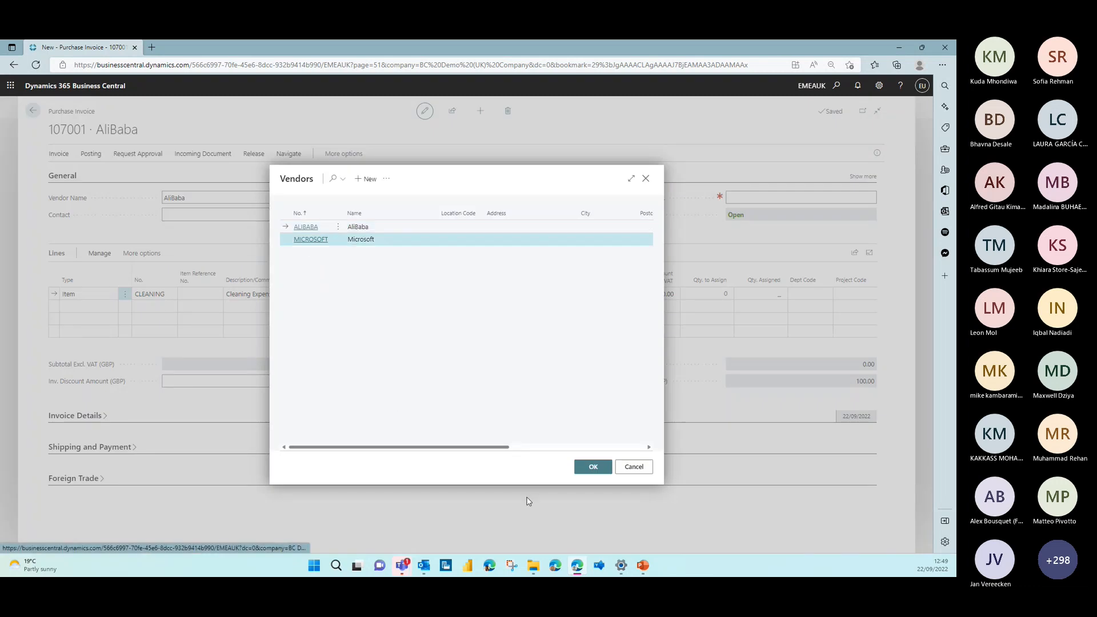
{"action": "left_click", "coordinate": [595, 466]}
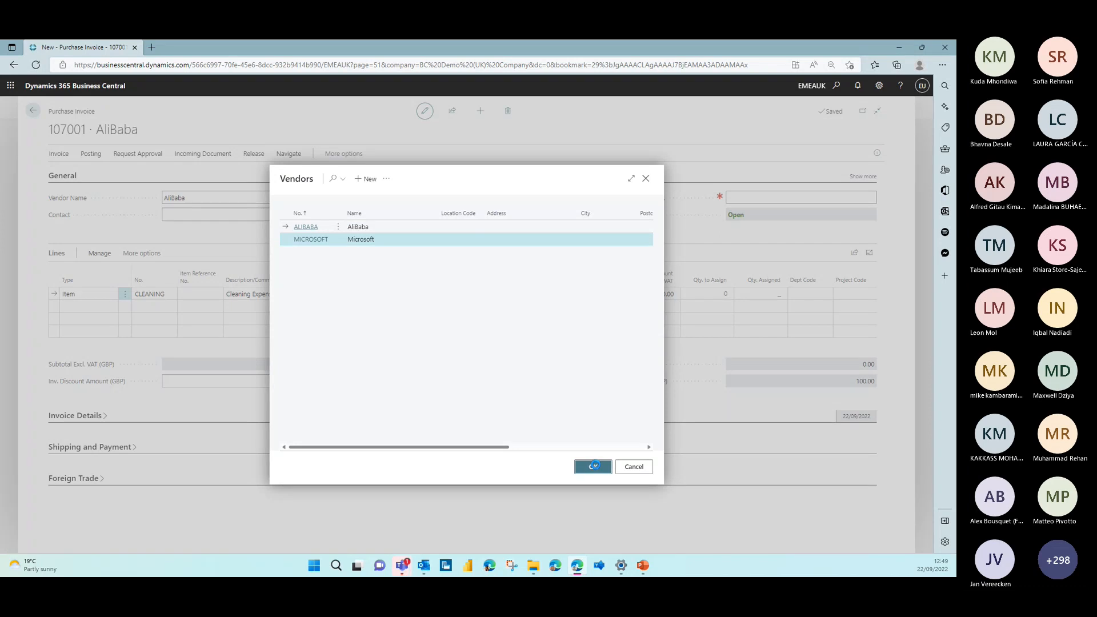
{"action": "left_click", "coordinate": [595, 465]}
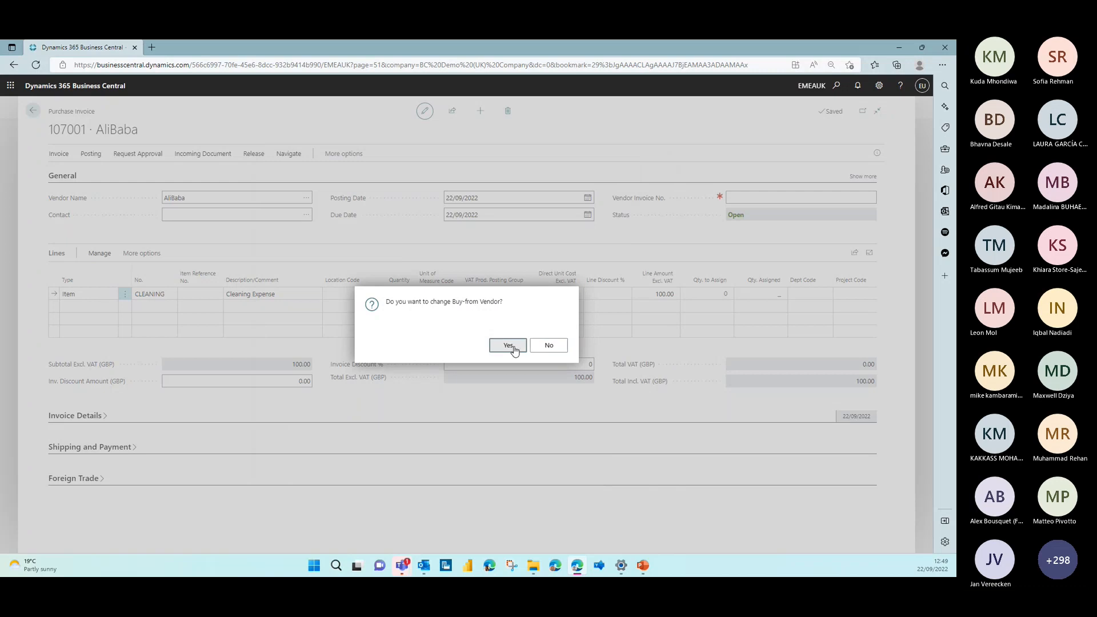
{"action": "left_click", "coordinate": [507, 346]}
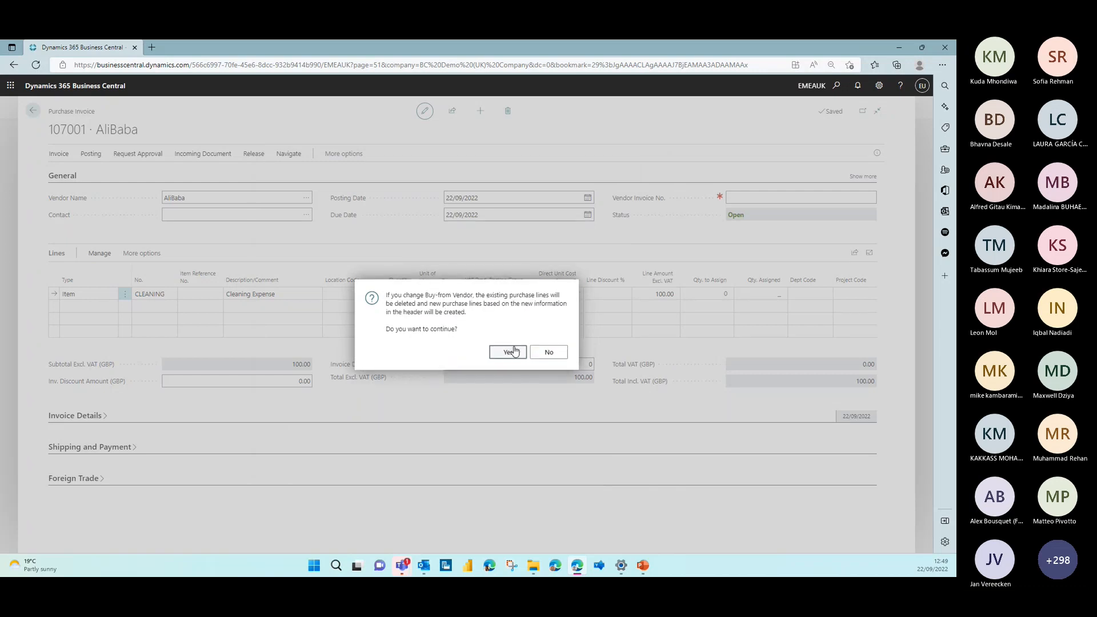
{"action": "left_click", "coordinate": [513, 346]}
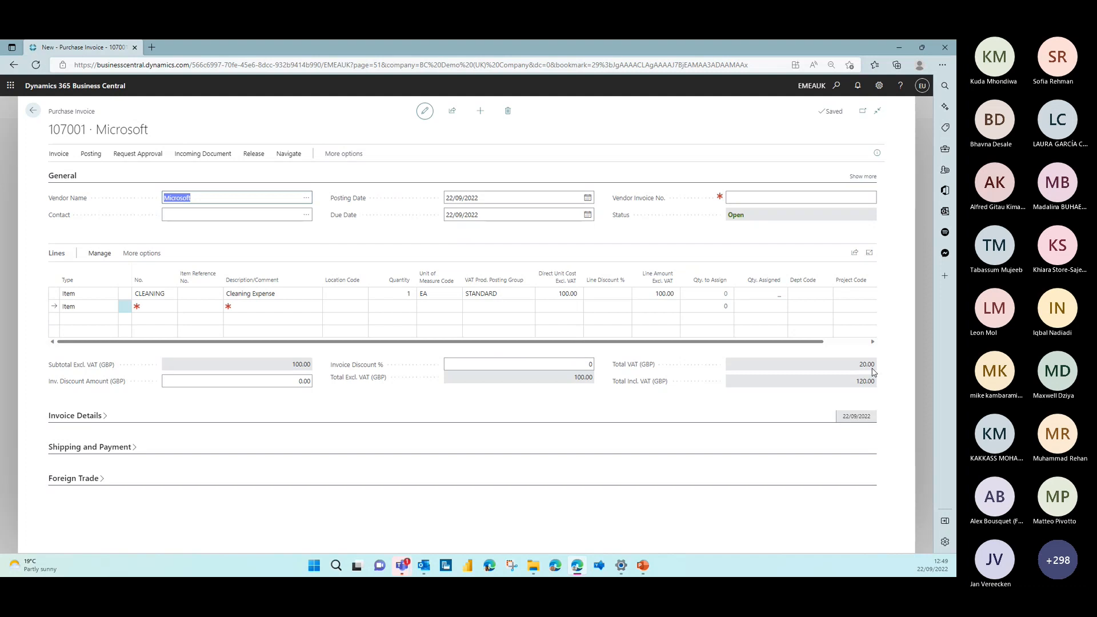
Set the VAT amount to 19.99 on the 20% line of the invoice statistics, and exit the invoice without posting
{"action": "left_click", "coordinate": [354, 154]}
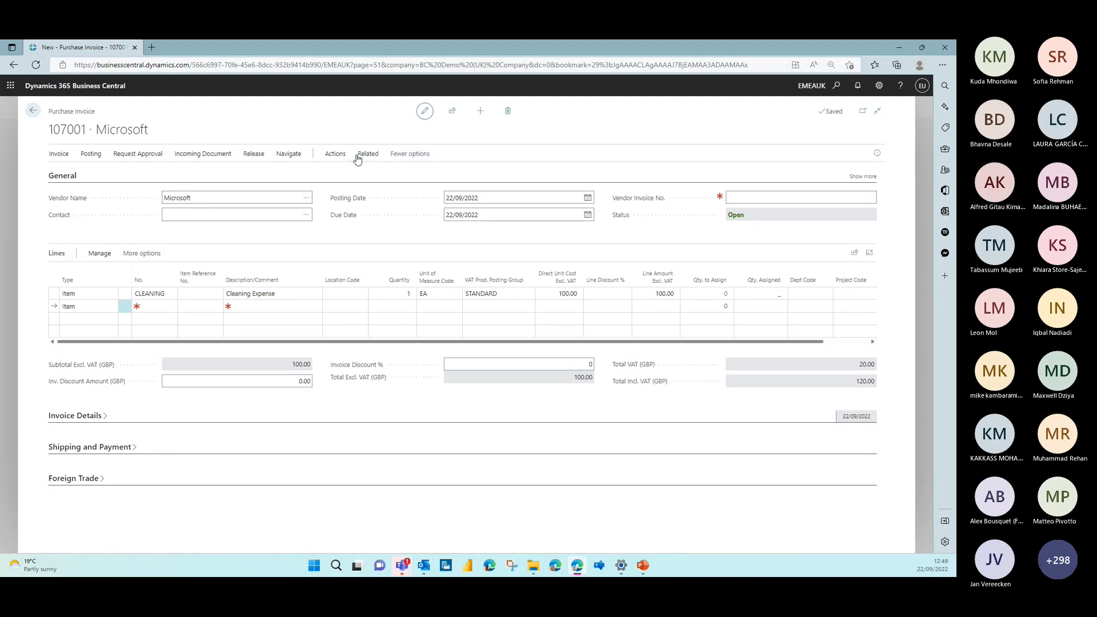
{"action": "left_click", "coordinate": [335, 156]}
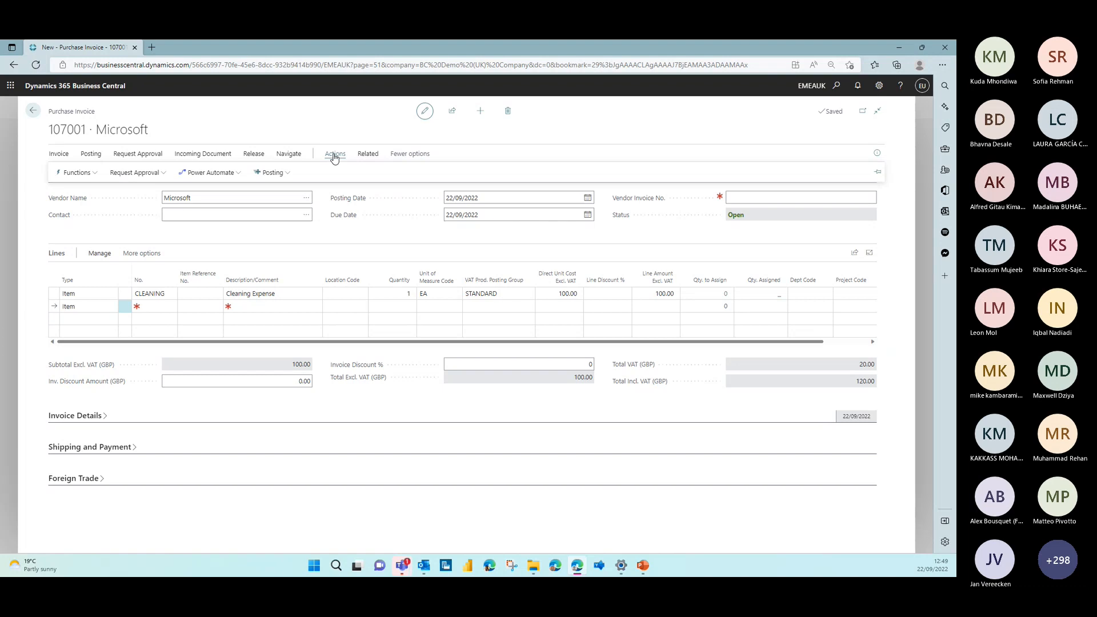
{"action": "left_click", "coordinate": [367, 154]}
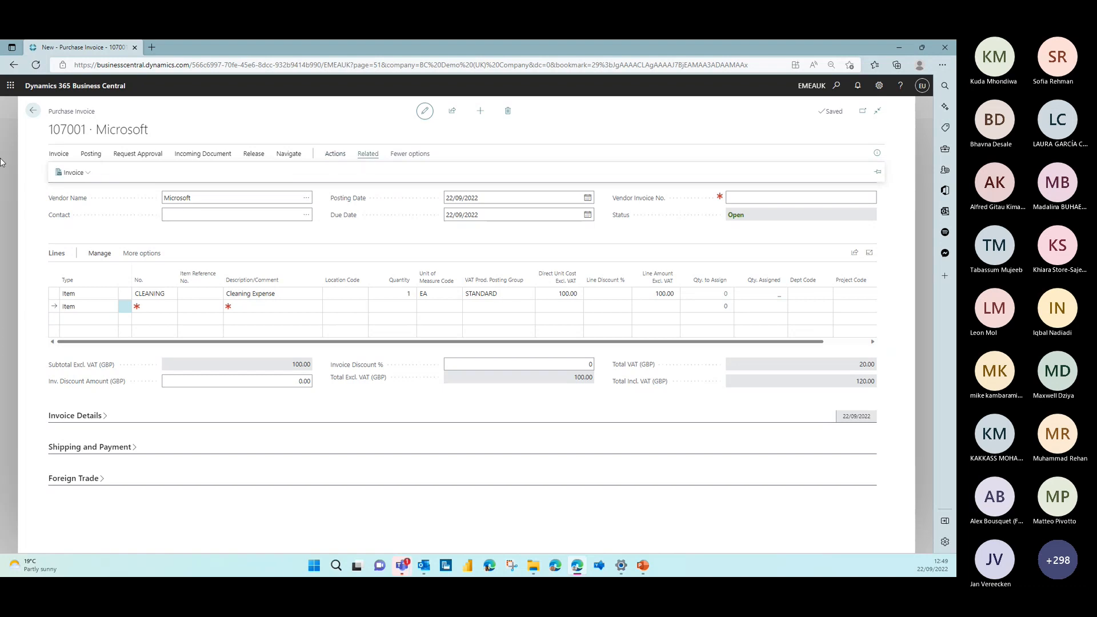
{"action": "left_click", "coordinate": [74, 173]}
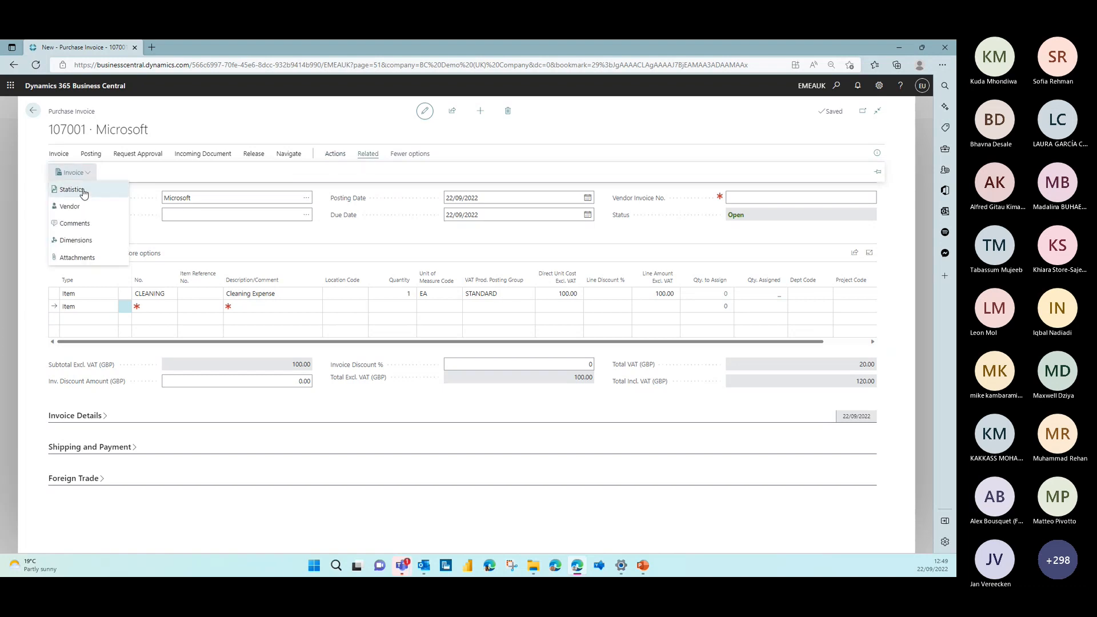
{"action": "left_click", "coordinate": [84, 193]}
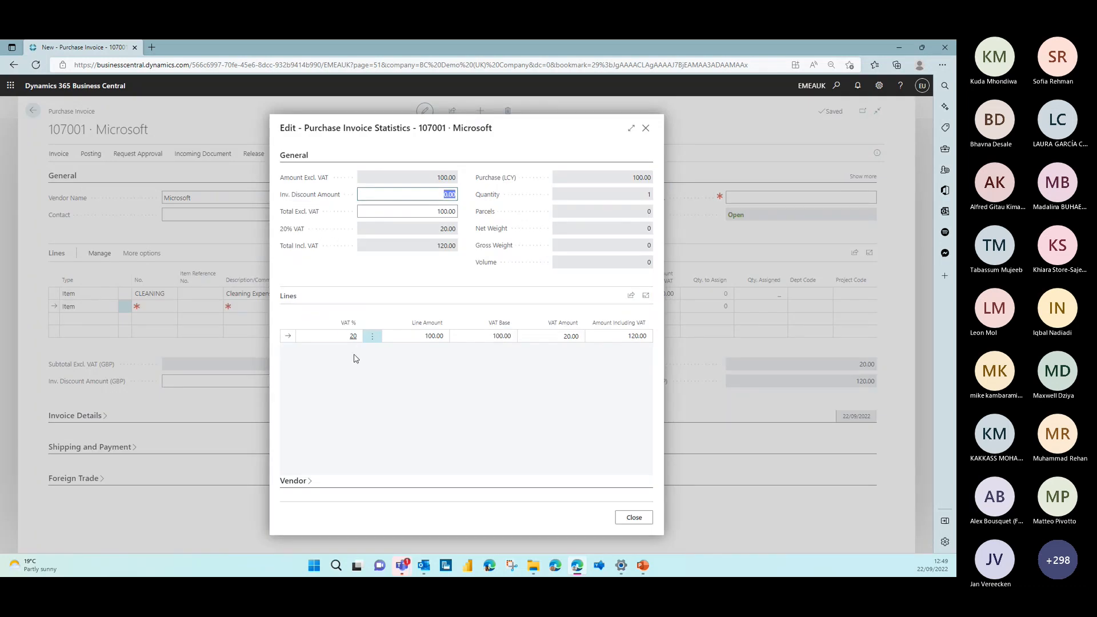
{"action": "left_click", "coordinate": [556, 334]}
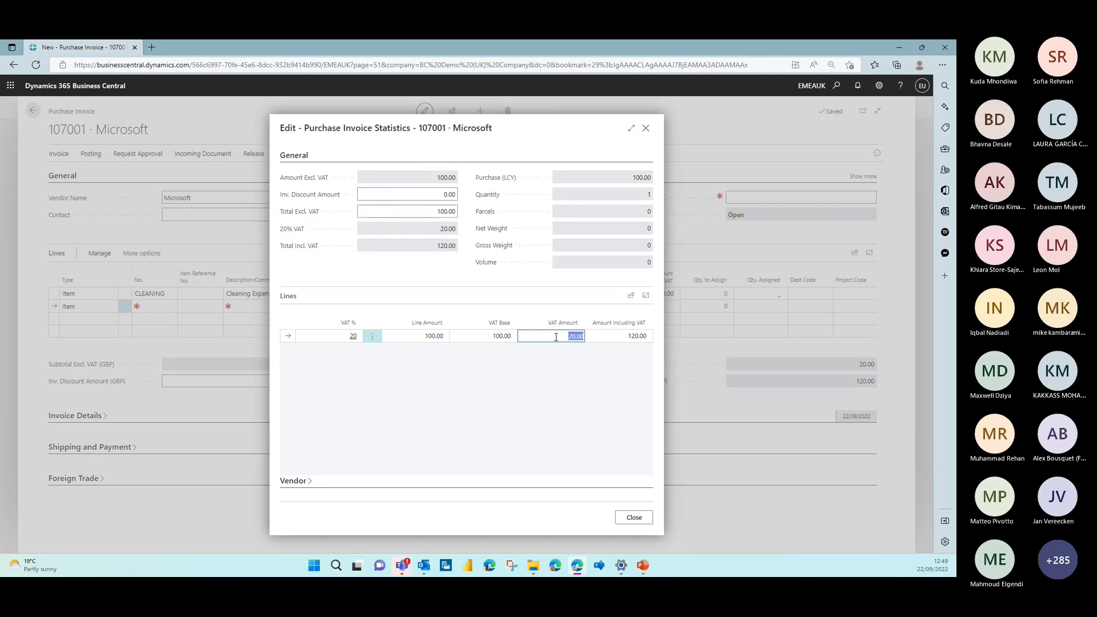
{"action": "type", "text": "19.99"}
{"action": "key", "text": "Tab"}
{"action": "left_click", "coordinate": [646, 129]}
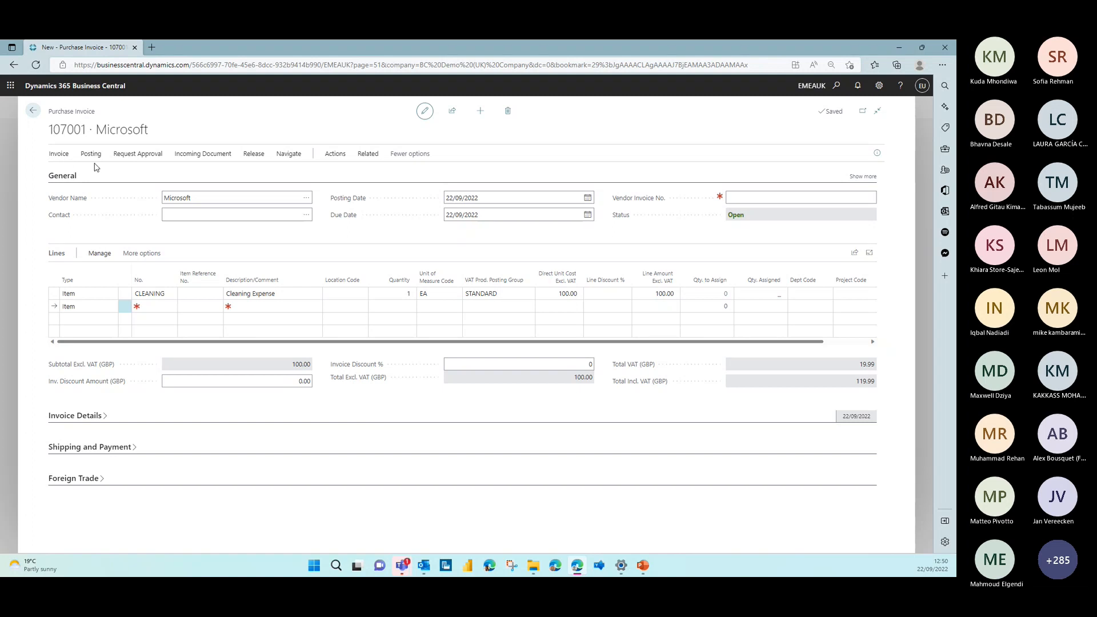
{"action": "left_click", "coordinate": [32, 112]}
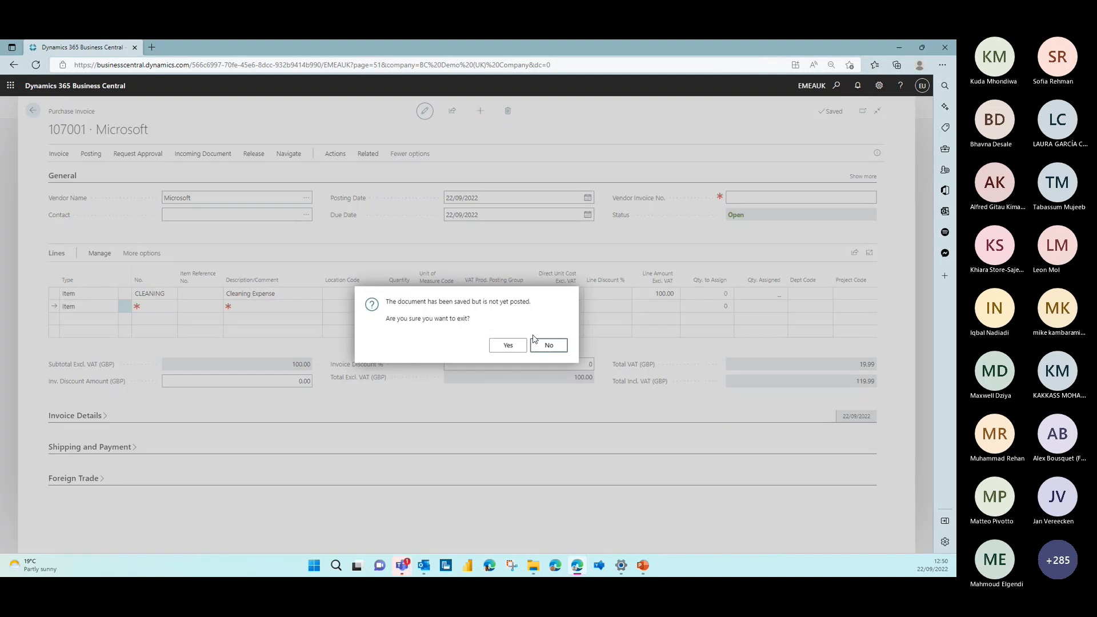
{"action": "left_click", "coordinate": [507, 346]}
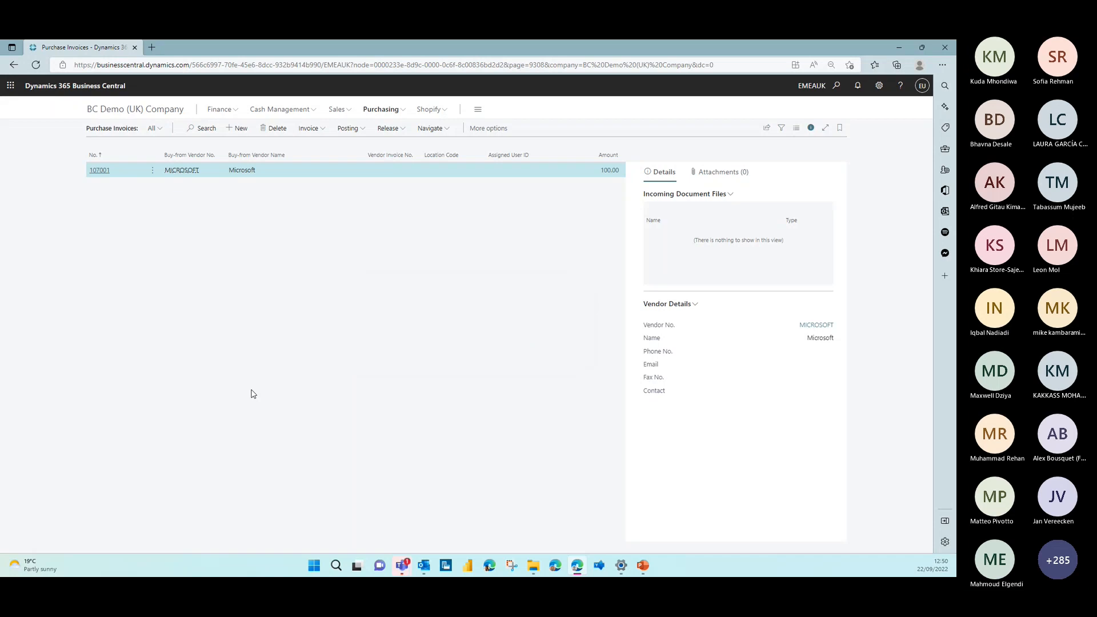
Switch to the PowerPoint slide show, advance to the Q & A slide and end the show
{"action": "left_click", "coordinate": [402, 569]}
{"action": "key", "text": "Right"}
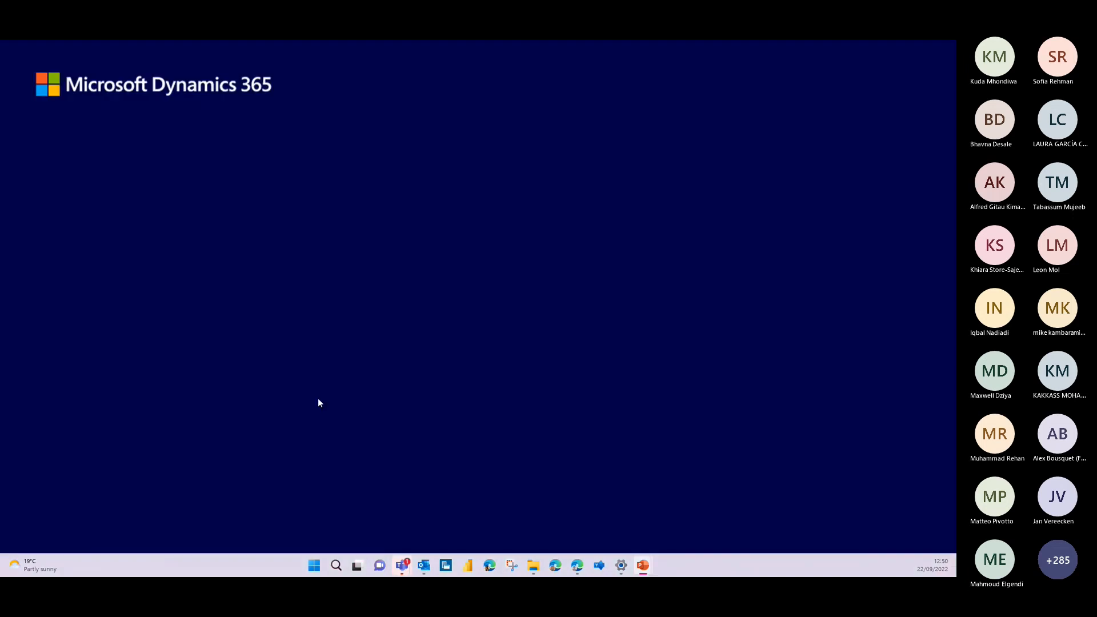
{"action": "key", "text": "Right"}
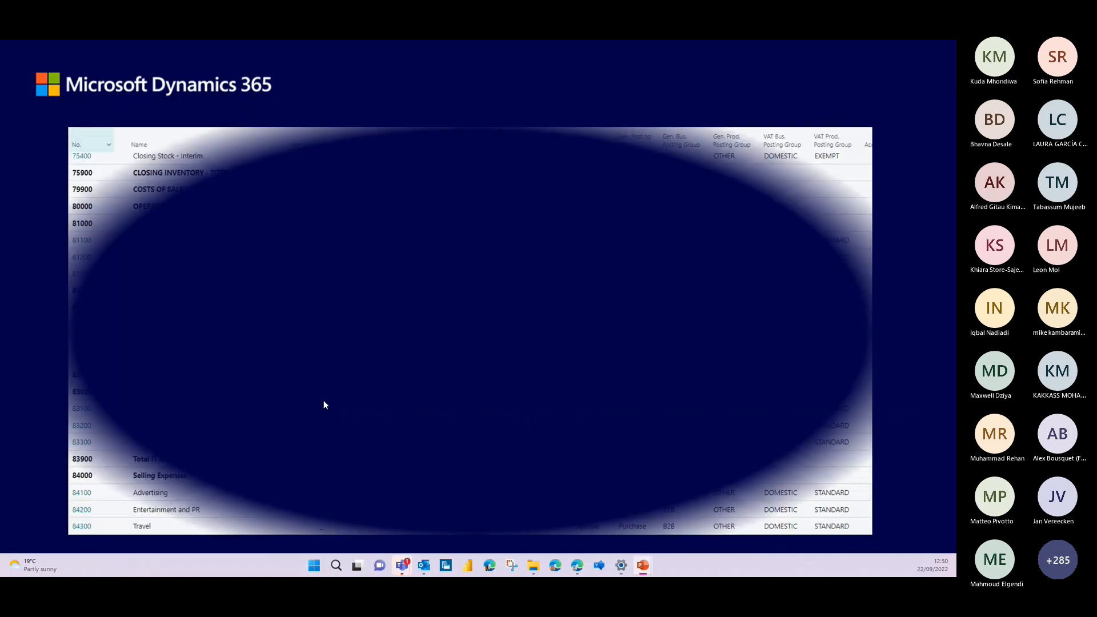
{"action": "key", "text": "Right"}
{"action": "key", "text": "Right"}
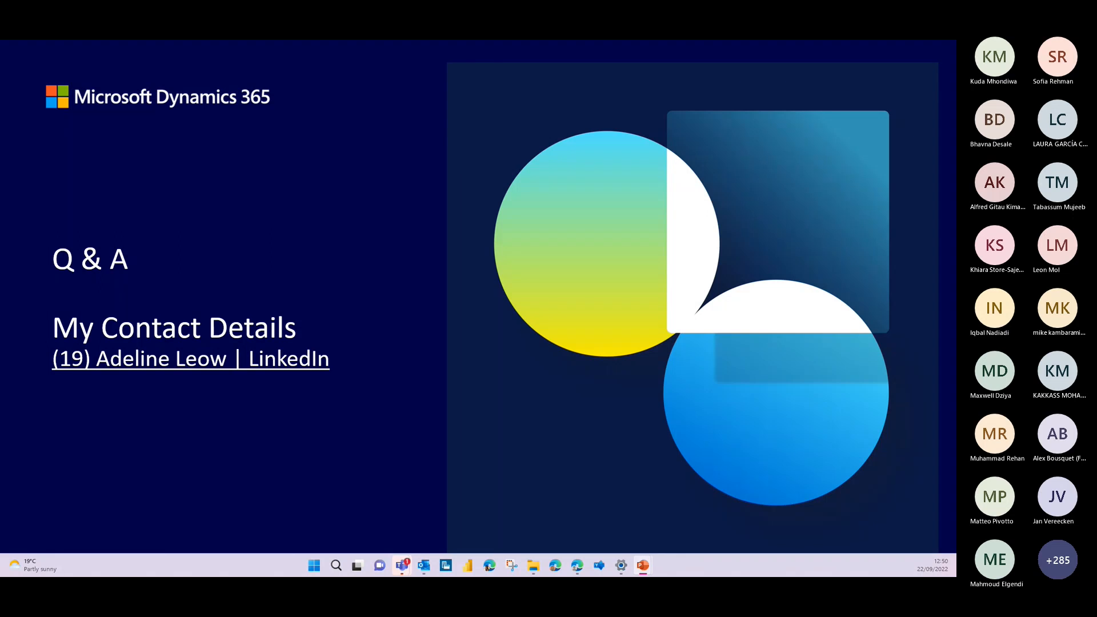
{"action": "key", "text": "Escape"}
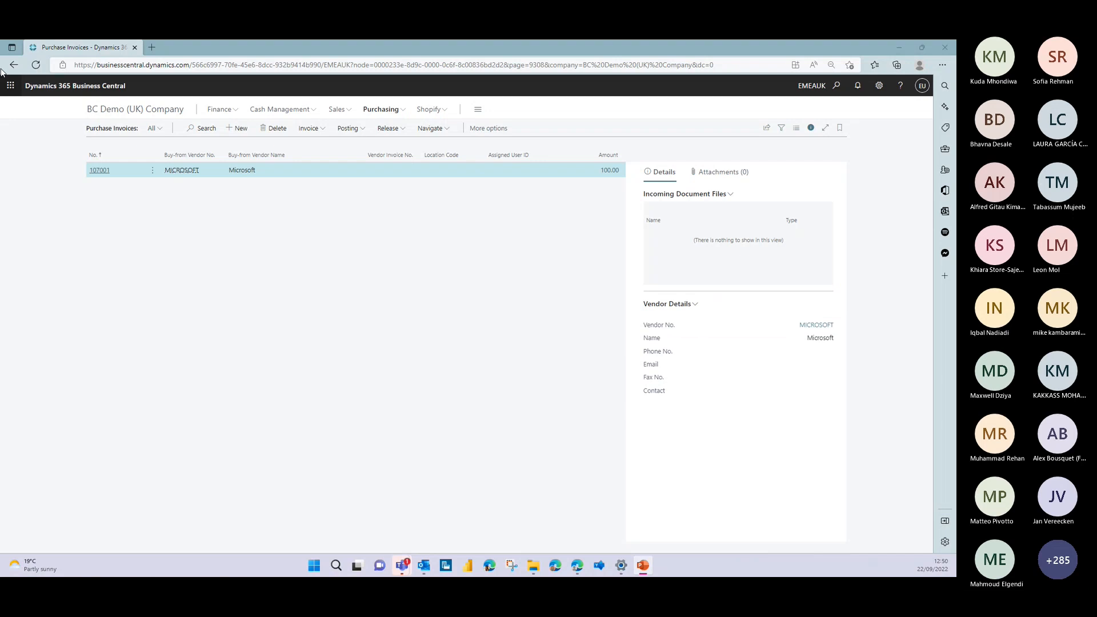
Close the Business Central browser page, switch to the Teams meeting and stop sharing the screen
{"action": "left_click", "coordinate": [133, 51]}
{"action": "left_click", "coordinate": [134, 49]}
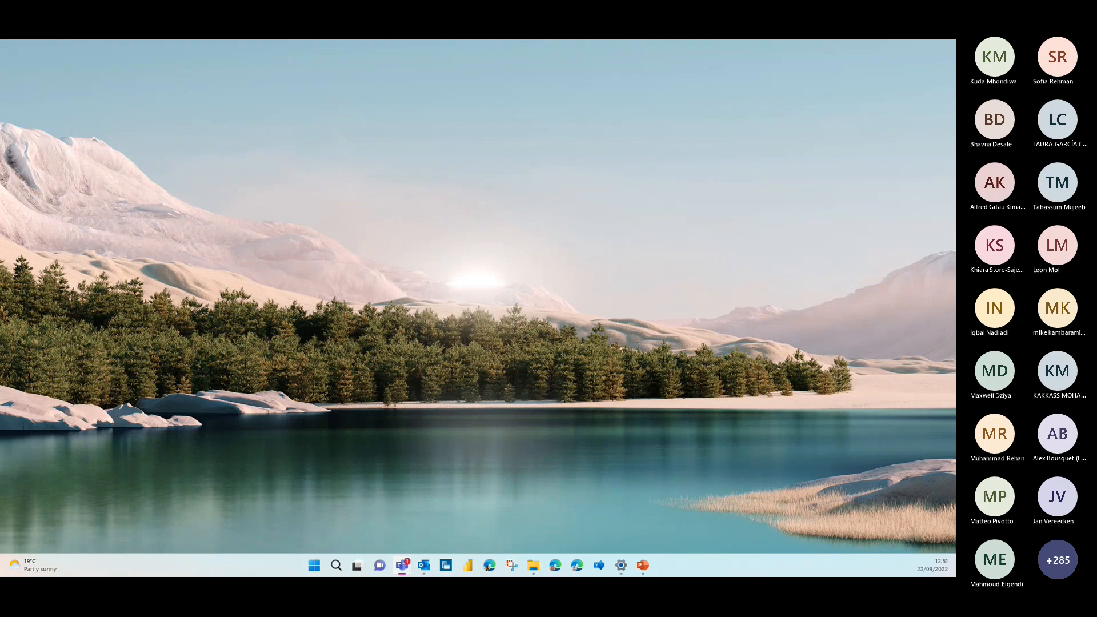
{"action": "key", "text": "alt+Tab"}
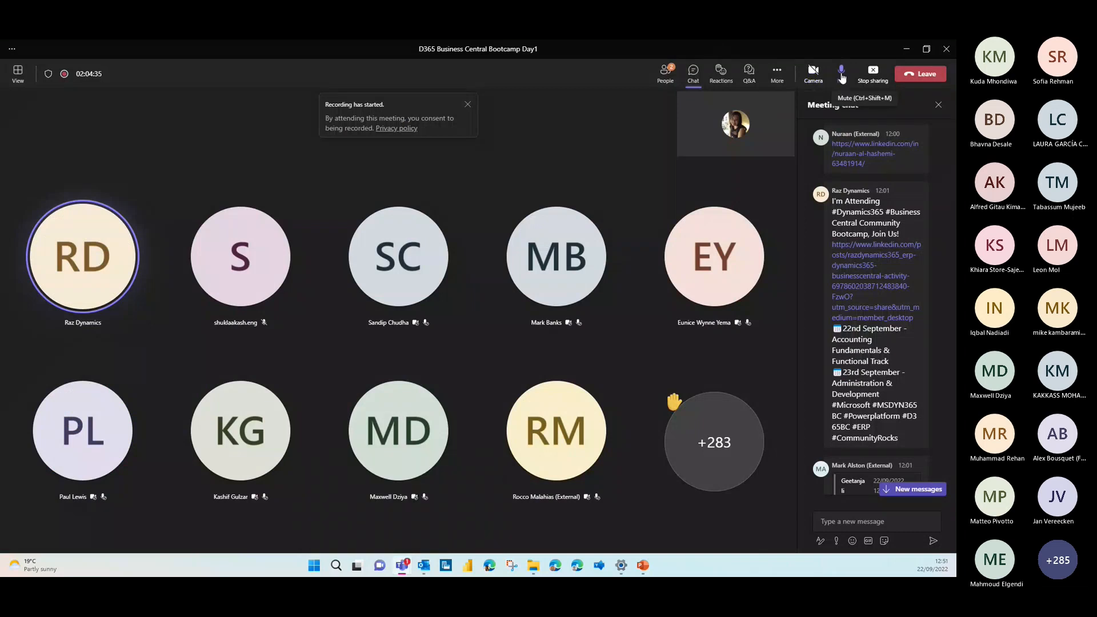
{"action": "left_click", "coordinate": [870, 74]}
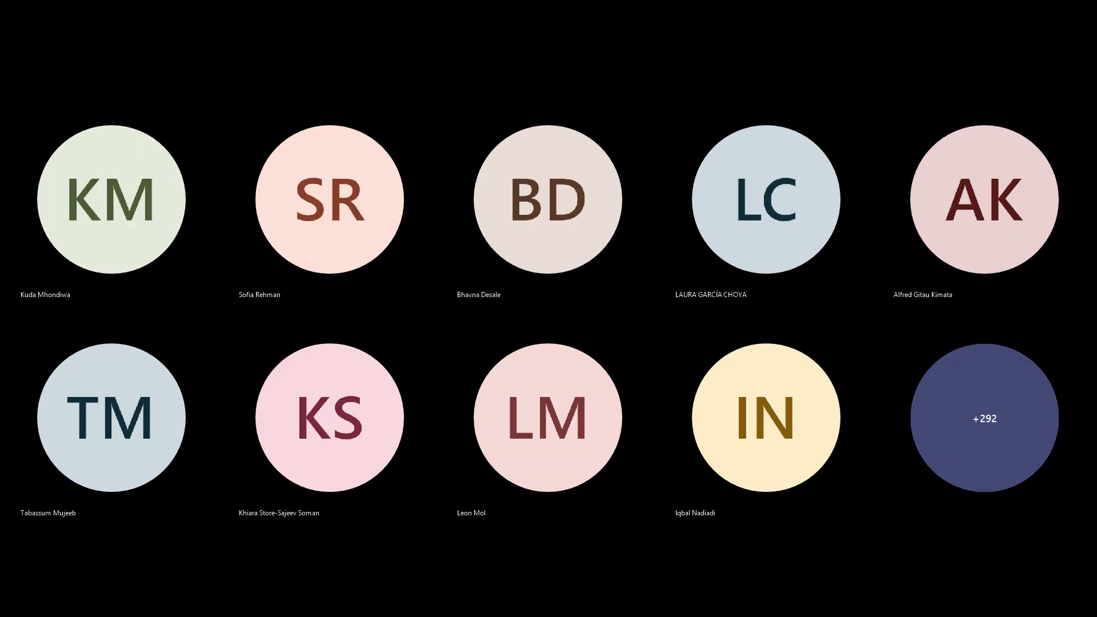
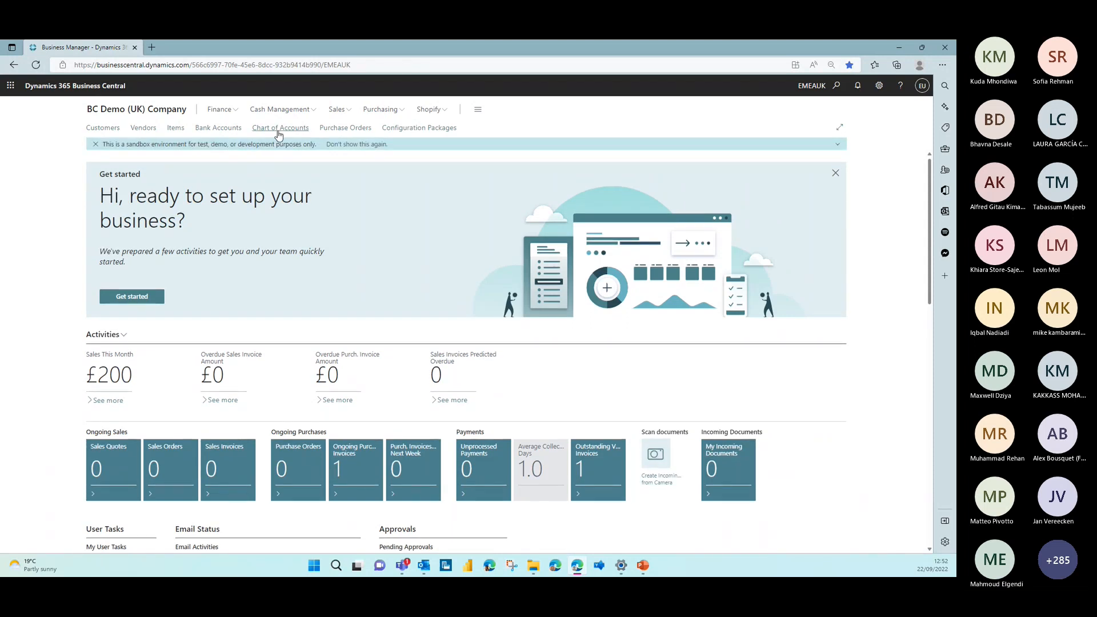
Create a new purchase order and select Microsoft as its vendor
{"action": "left_click", "coordinate": [379, 110]}
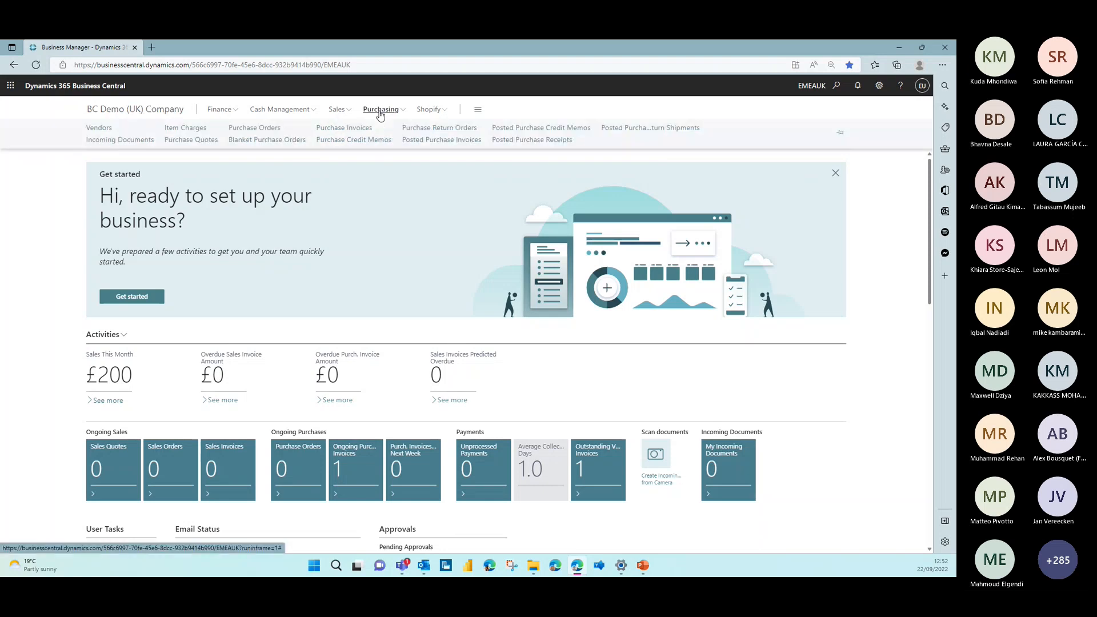
{"action": "left_click", "coordinate": [254, 128]}
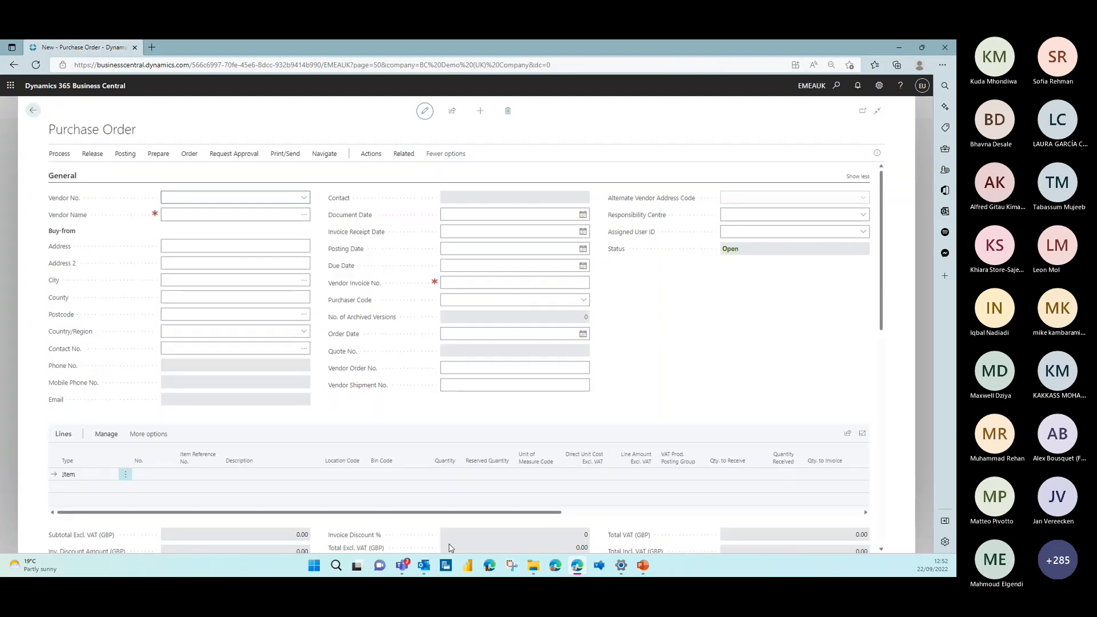
{"action": "left_click", "coordinate": [401, 567]}
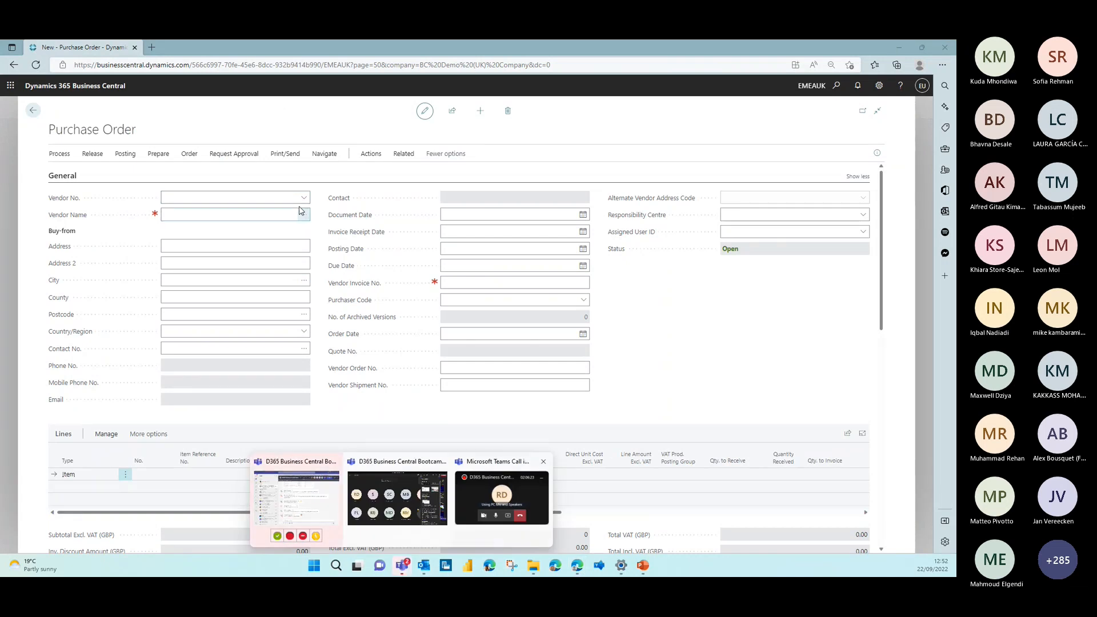
{"action": "left_click", "coordinate": [229, 215]}
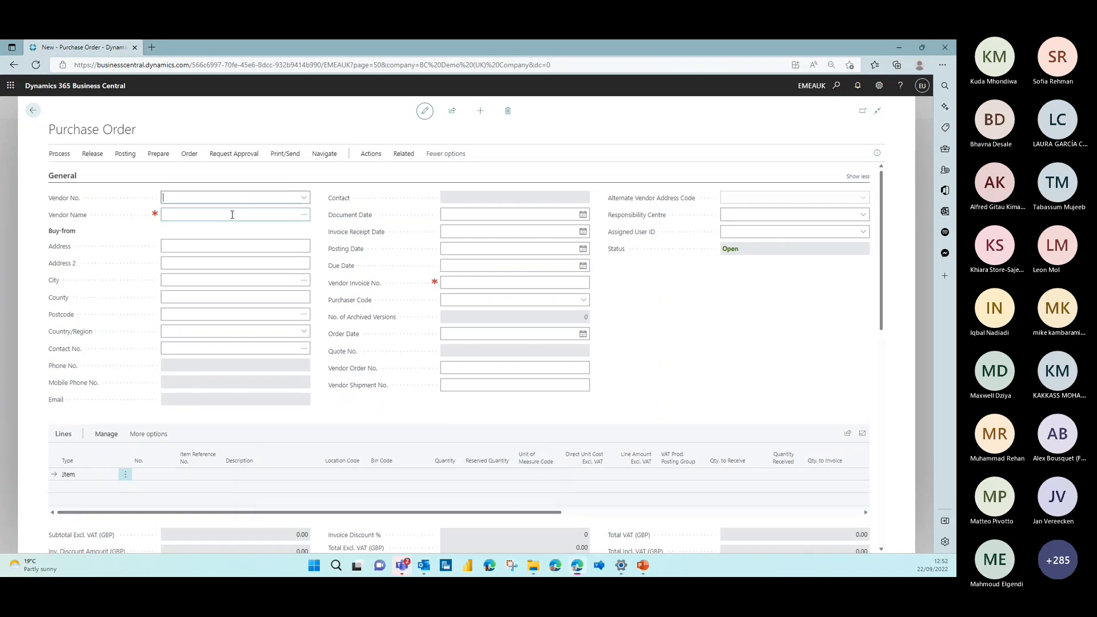
{"action": "left_click", "coordinate": [301, 216]}
{"action": "left_click", "coordinate": [319, 239]}
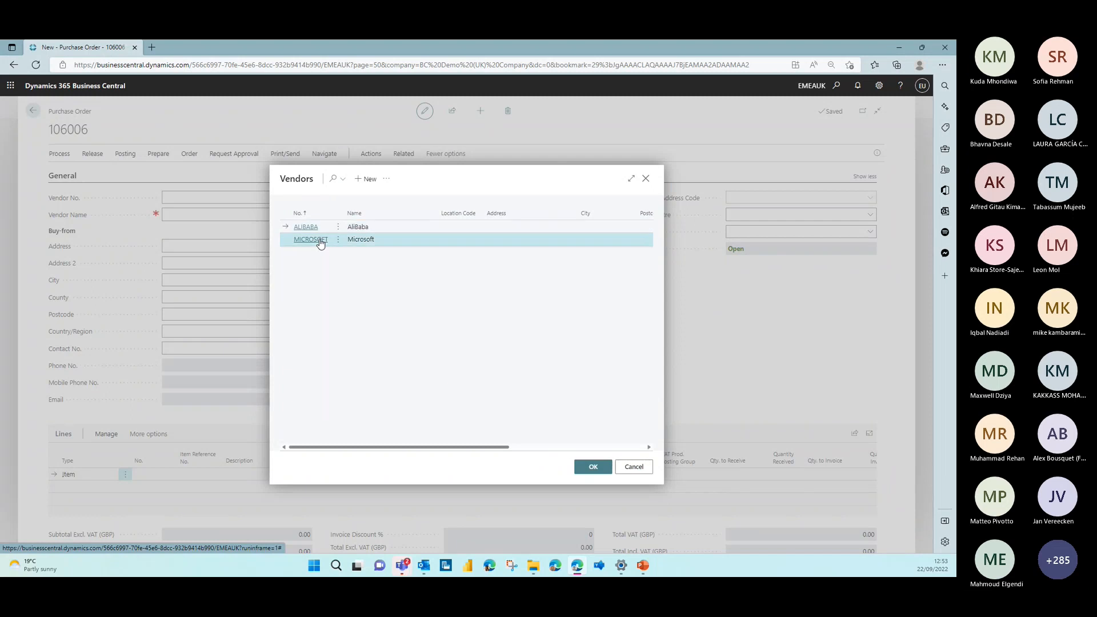
{"action": "left_click", "coordinate": [592, 468]}
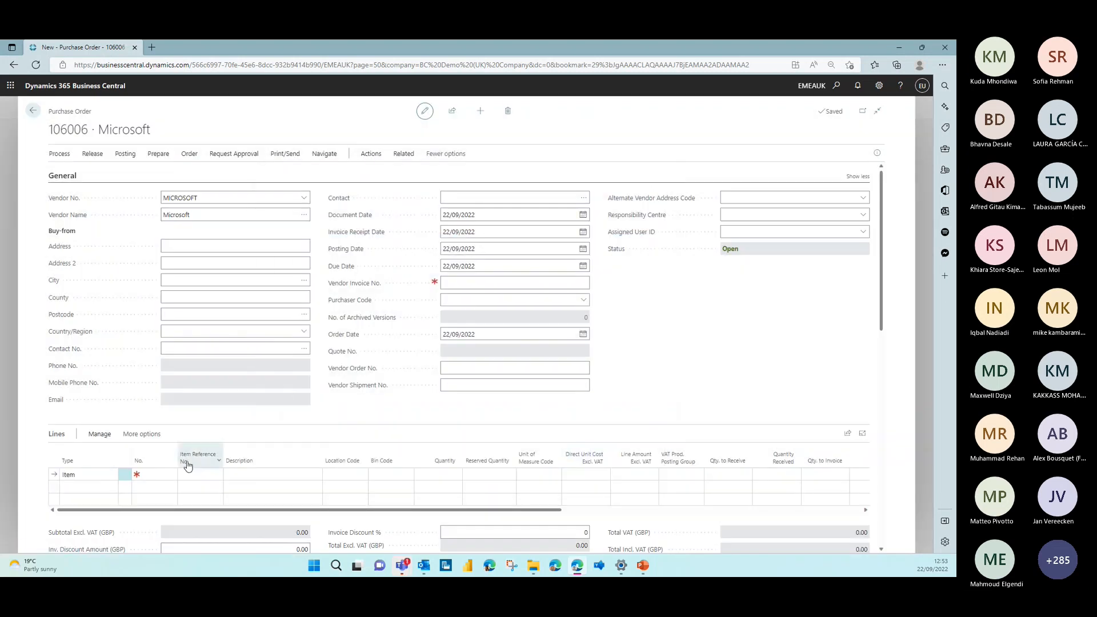
Add the item SURFACEPRO to the first order line with quantity 10 and VAT Prod. Posting Group STANDARD
{"action": "left_click", "coordinate": [160, 474]}
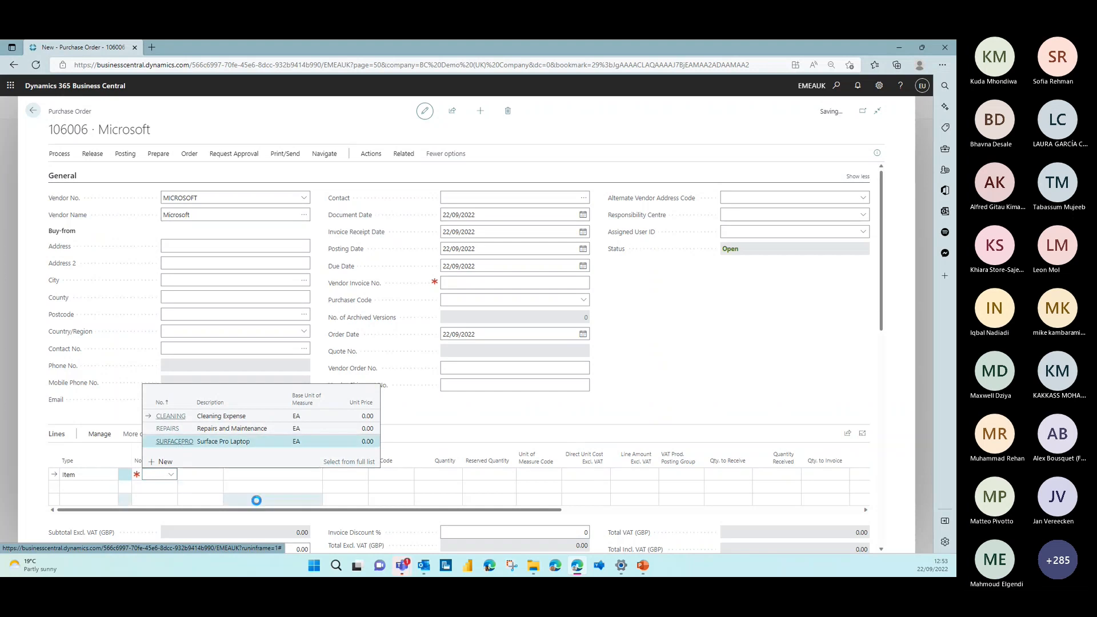
{"action": "scroll", "coordinate": [257, 501], "scroll_direction": "down", "scroll_amount": 1}
{"action": "left_click", "coordinate": [426, 418]}
{"action": "type", "text": "10"}
{"action": "key", "text": "Tab"}
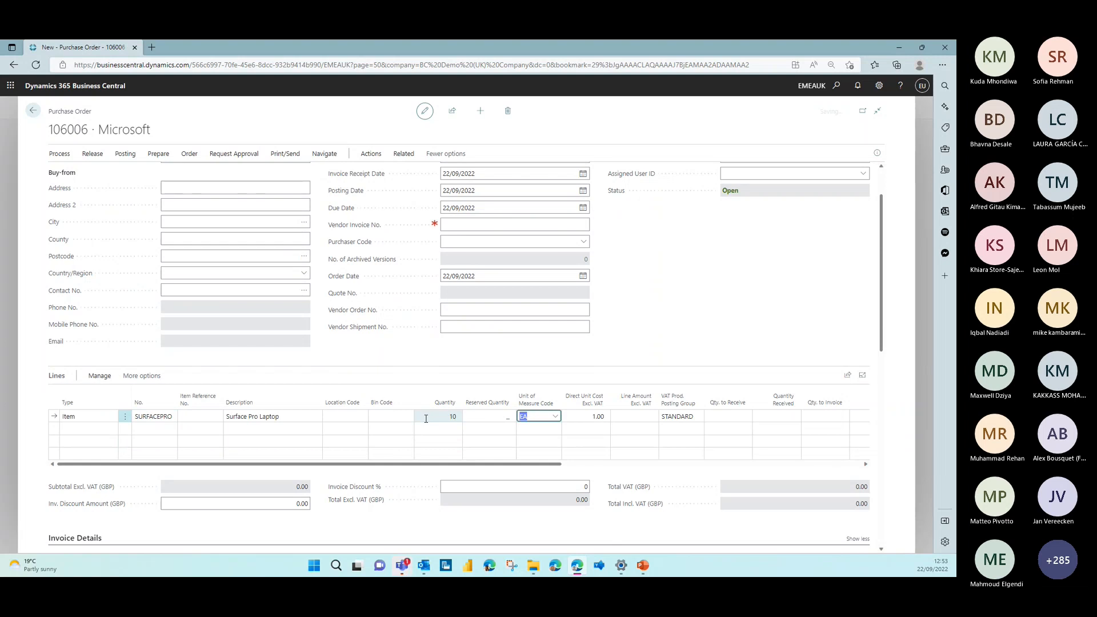
{"action": "left_click", "coordinate": [691, 418]}
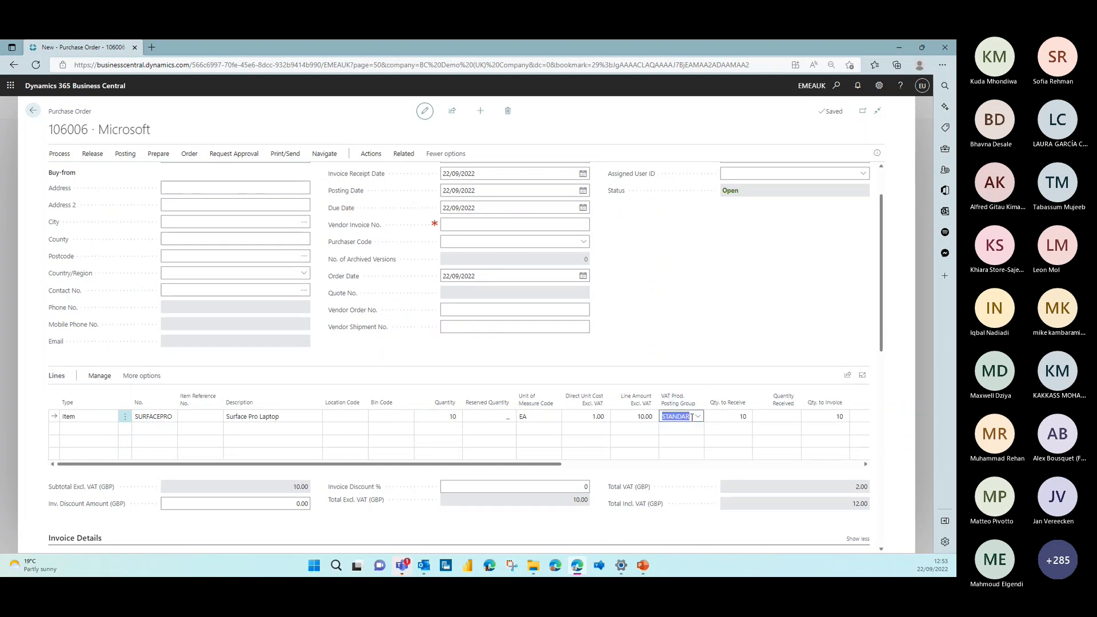
{"action": "left_click", "coordinate": [698, 419]}
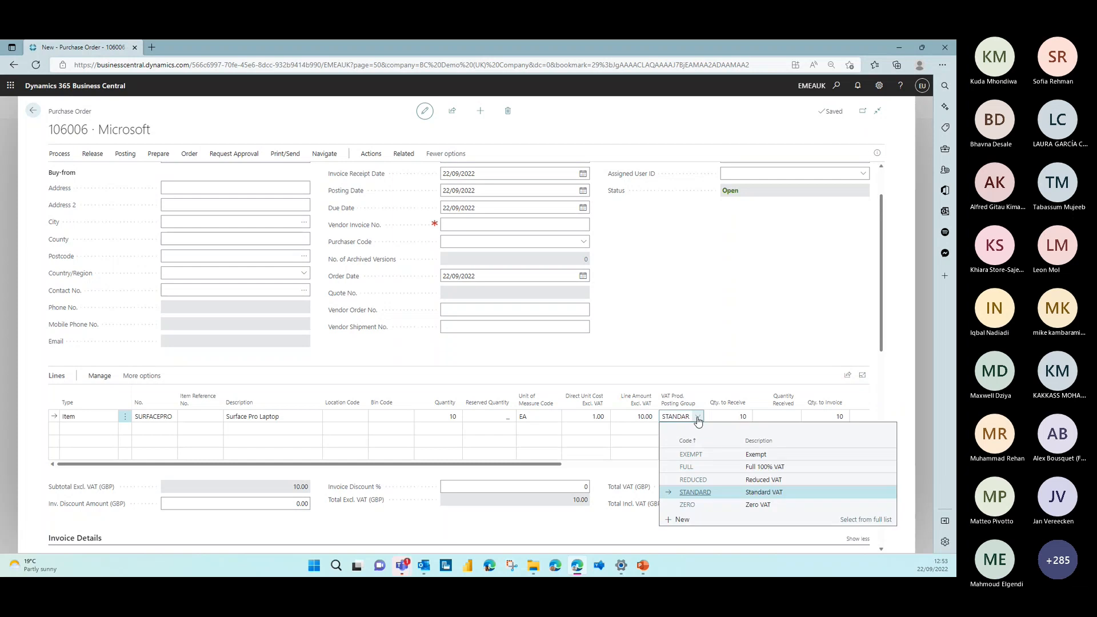
{"action": "left_click", "coordinate": [705, 494]}
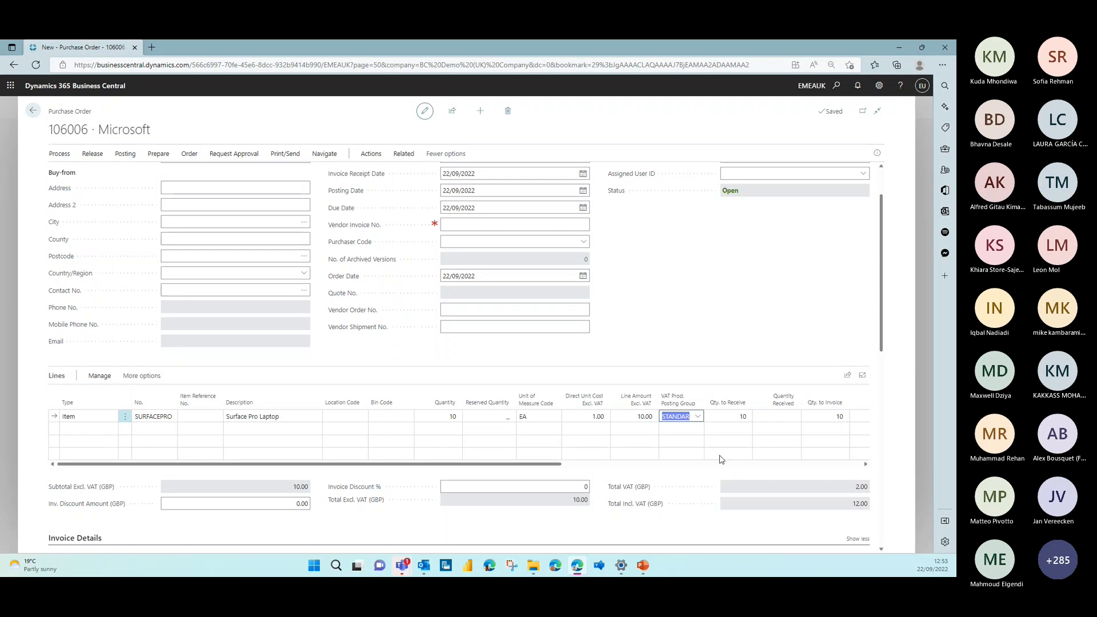
Add a second order line for the item SURFACEPRO with quantity 1
{"action": "left_click", "coordinate": [86, 429]}
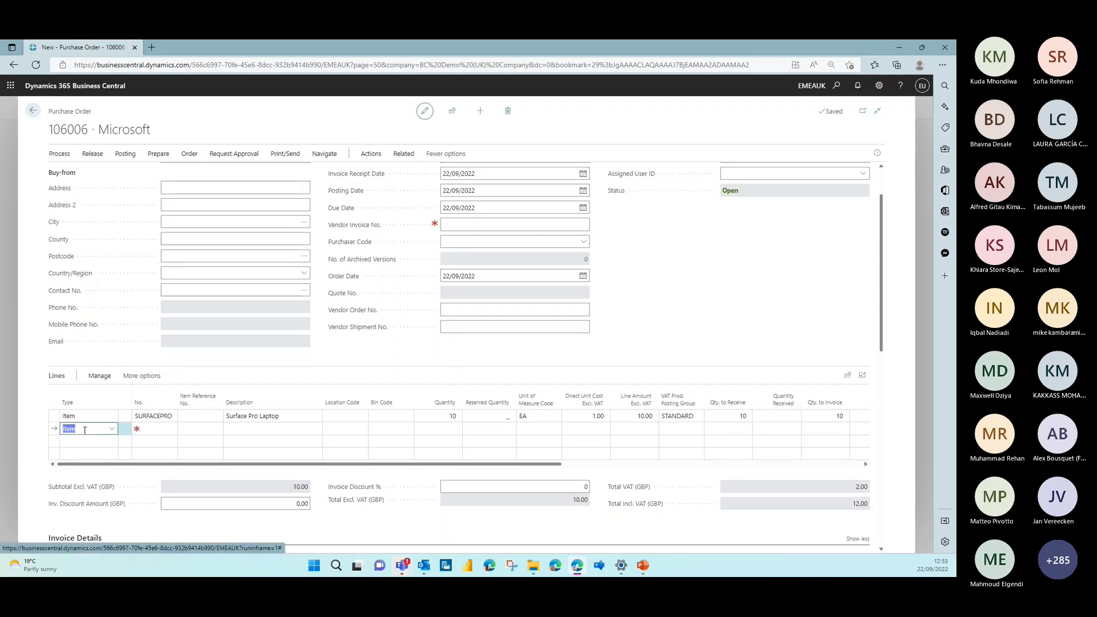
{"action": "left_click", "coordinate": [149, 426]}
{"action": "type", "text": "SURFA"}
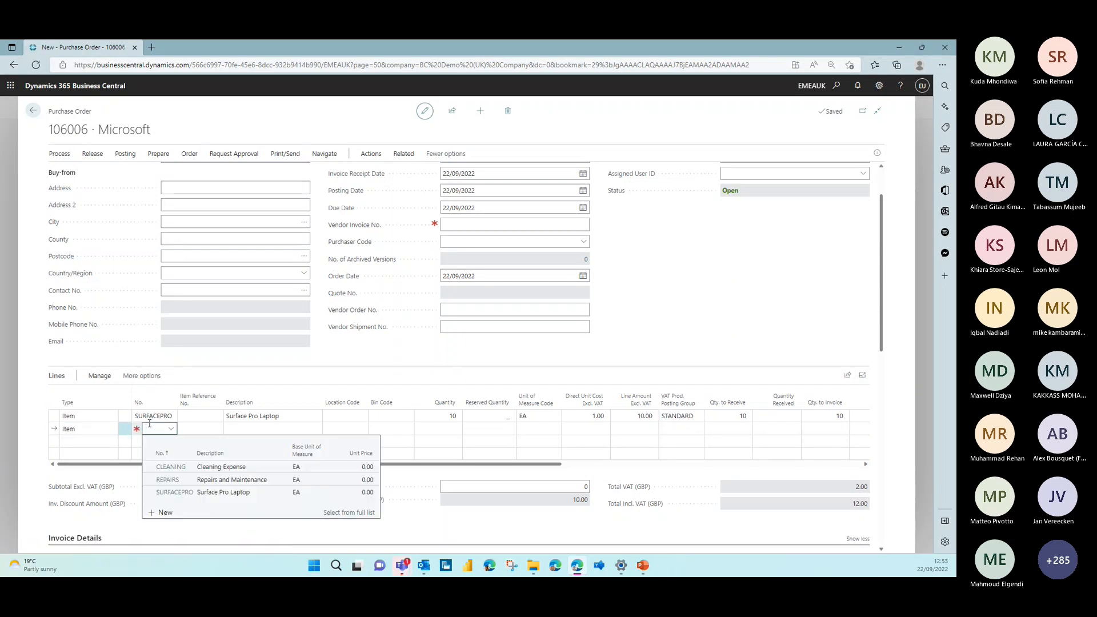
{"action": "key", "text": "Tab"}
{"action": "key", "text": "Tab"}
{"action": "key", "text": "Tab"}
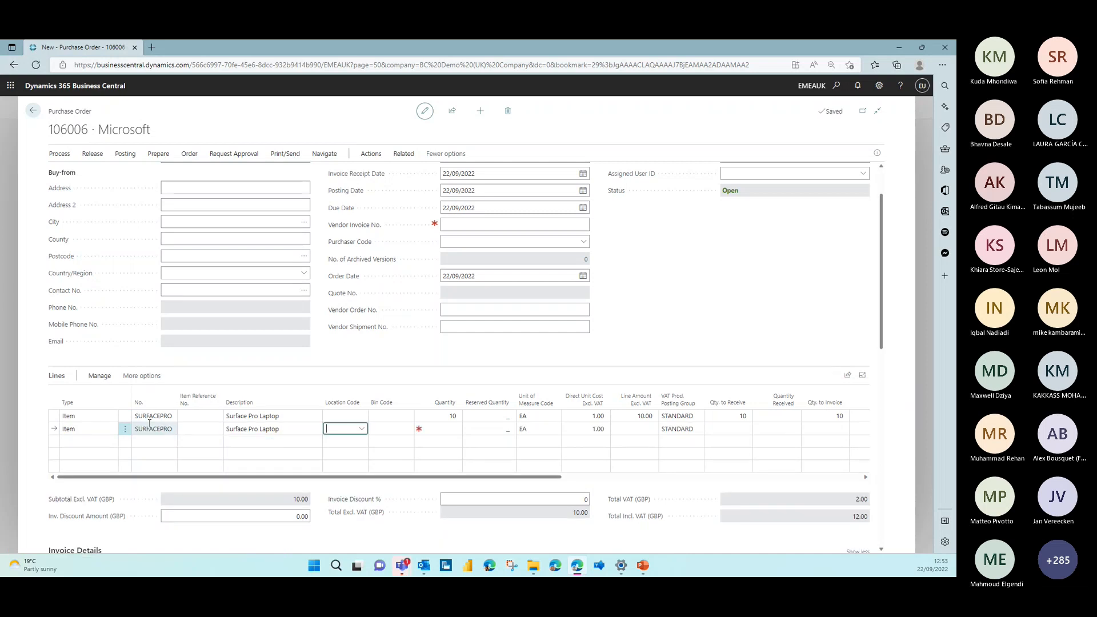
{"action": "key", "text": "Tab"}
{"action": "key", "text": "Tab"}
{"action": "type", "text": "1"}
{"action": "key", "text": "Tab"}
{"action": "key", "text": "Tab"}
{"action": "key", "text": "Tab"}
{"action": "key", "text": "Tab"}
{"action": "key", "text": "Tab"}
Set the VAT Prod. Posting Group of the second order line to REDUCED
{"action": "left_click", "coordinate": [689, 428]}
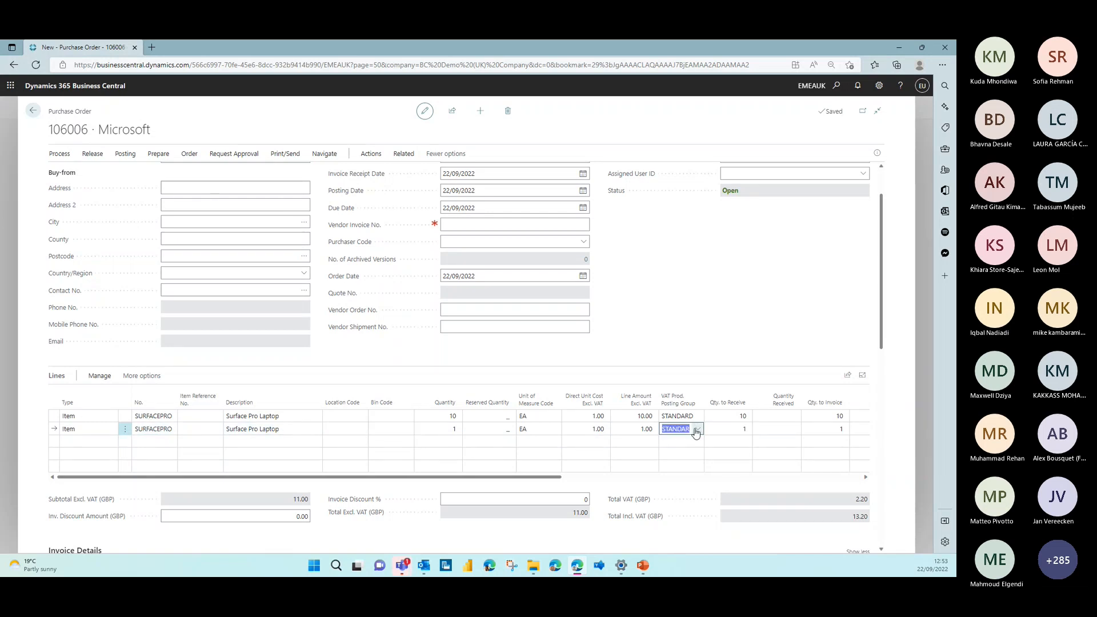
{"action": "left_click", "coordinate": [697, 428]}
{"action": "left_click", "coordinate": [704, 492]}
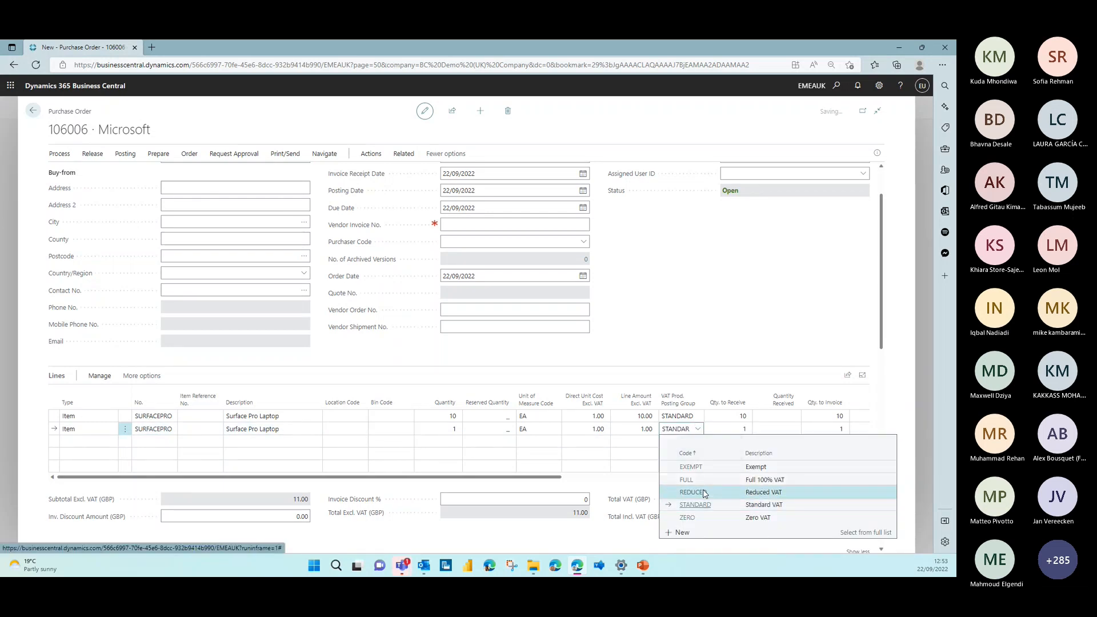
{"action": "key", "text": "Tab"}
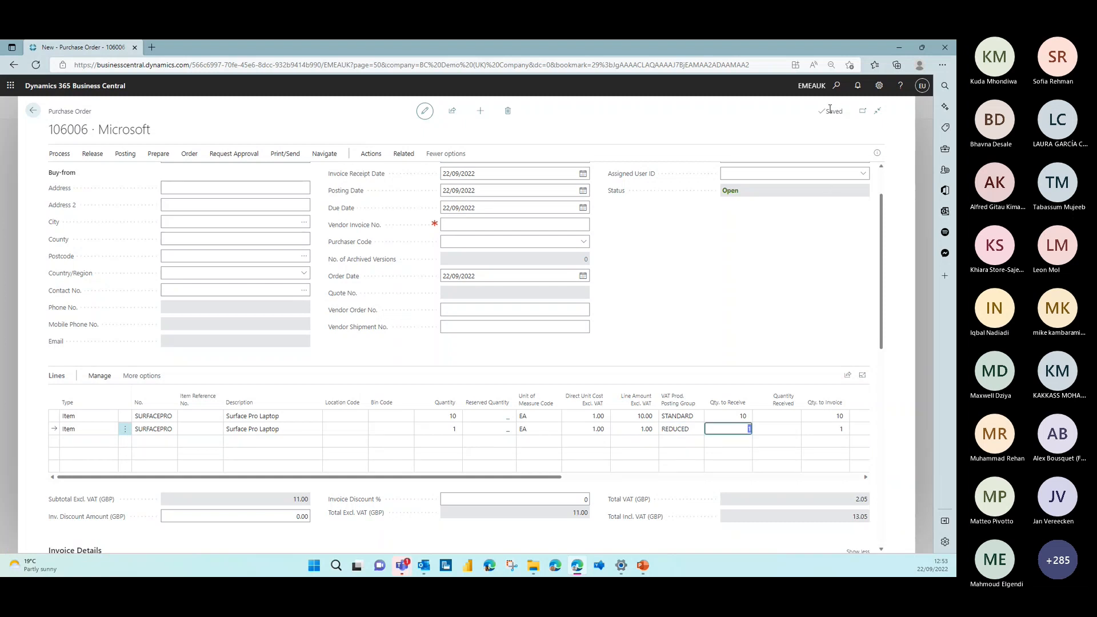
Examine the VAT percentages of the domestic STANDARD and REDUCED combinations in VAT Posting Setup, and return to the purchase order
{"action": "left_click", "coordinate": [835, 87]}
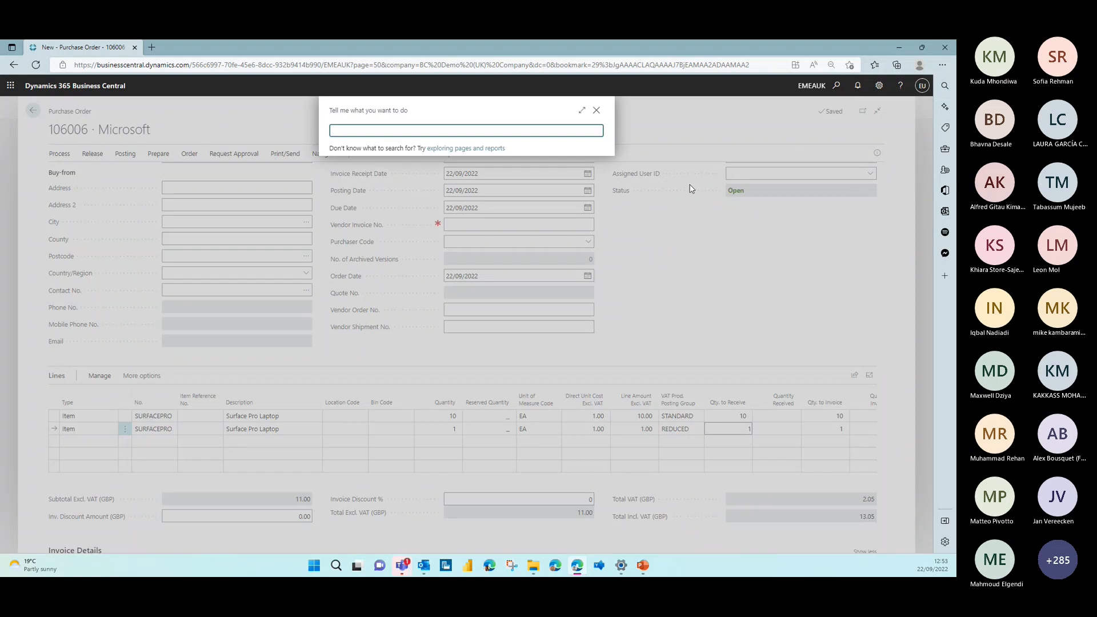
{"action": "type", "text": "vat pos se"}
{"action": "left_click", "coordinate": [372, 170]}
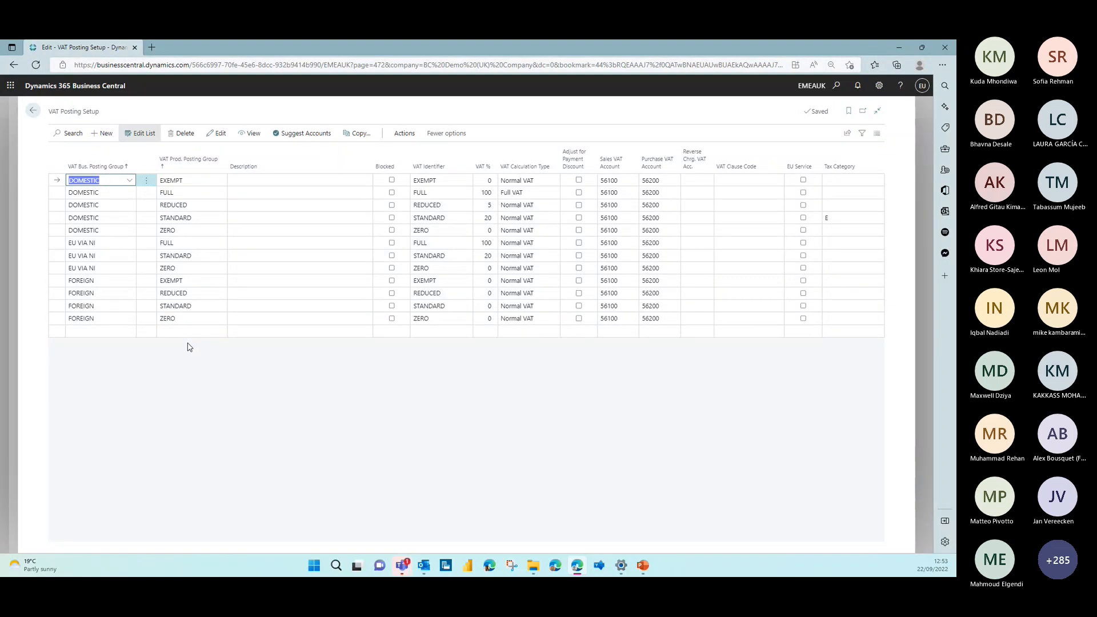
{"action": "left_click", "coordinate": [98, 220]}
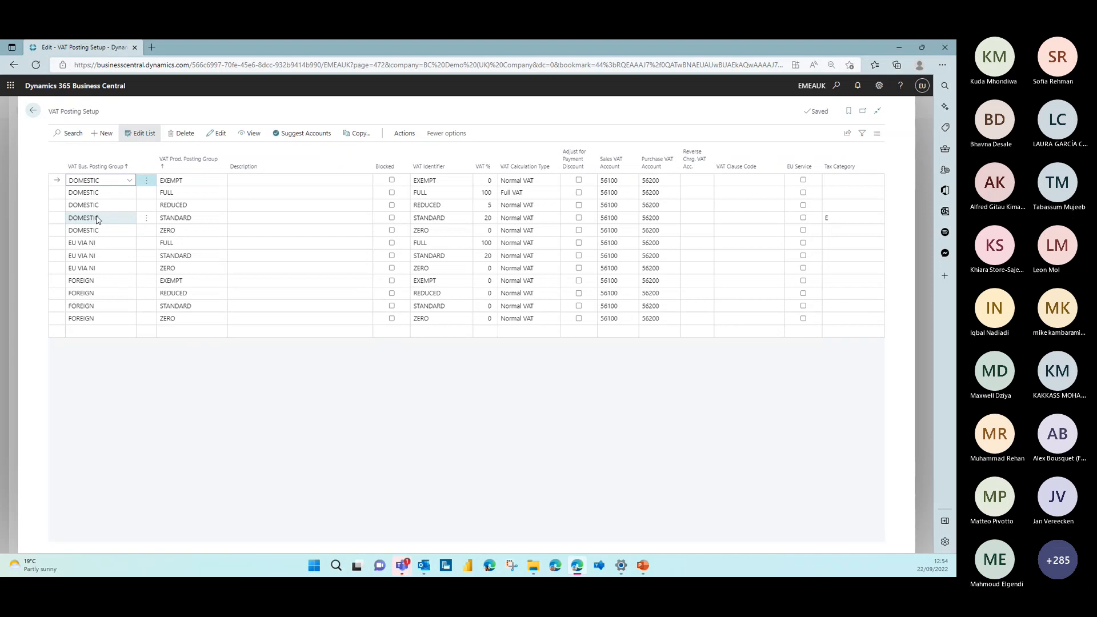
{"action": "left_click", "coordinate": [209, 218]}
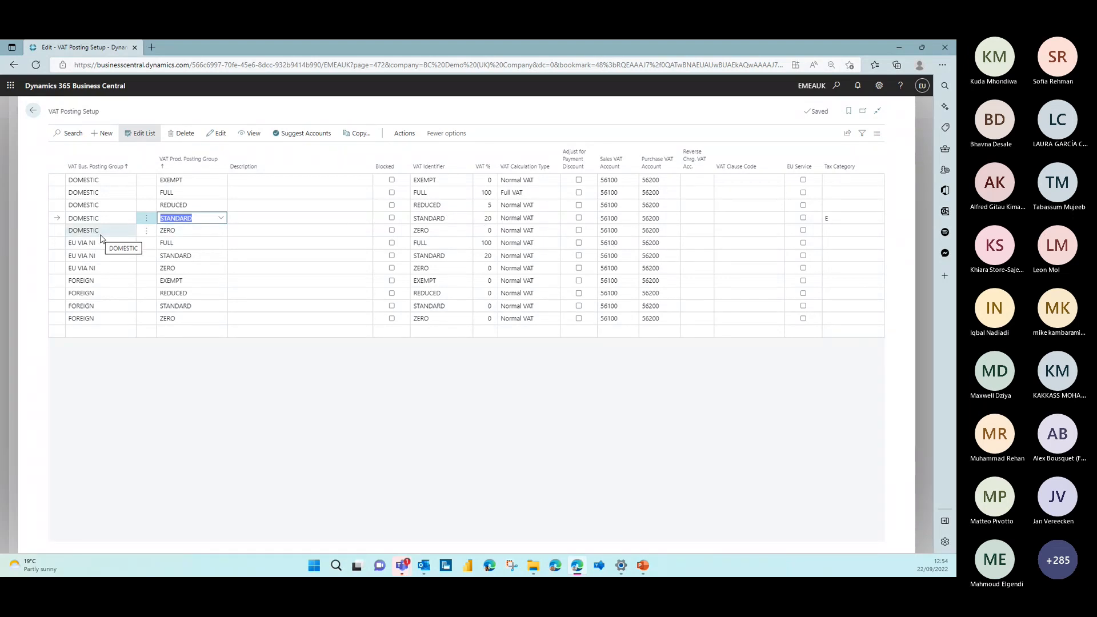
{"action": "left_click", "coordinate": [210, 206]}
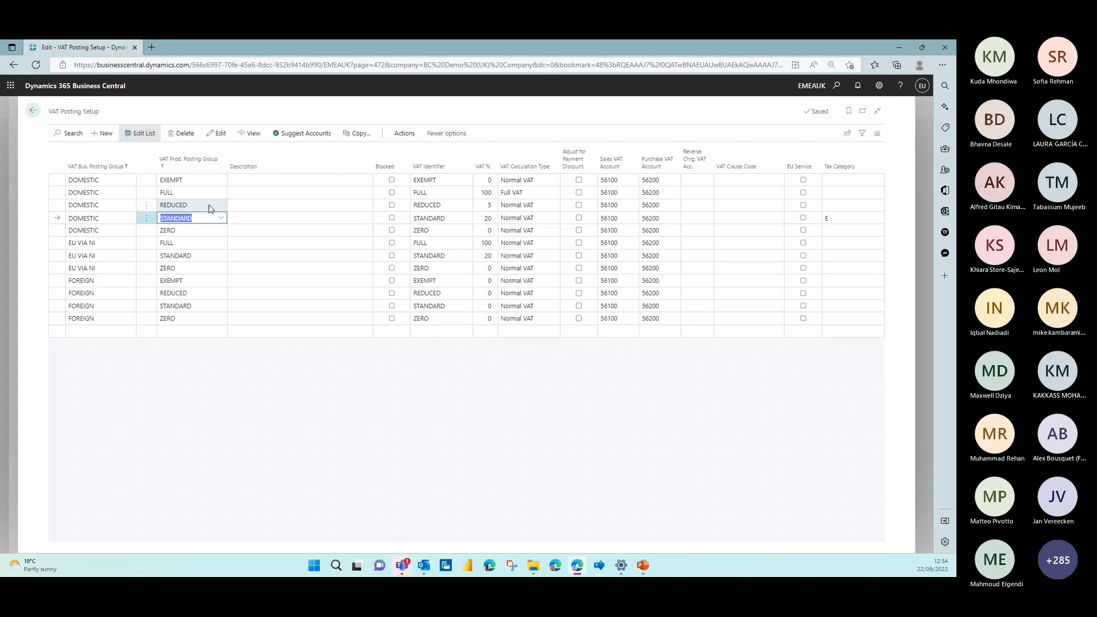
{"action": "left_click", "coordinate": [489, 206]}
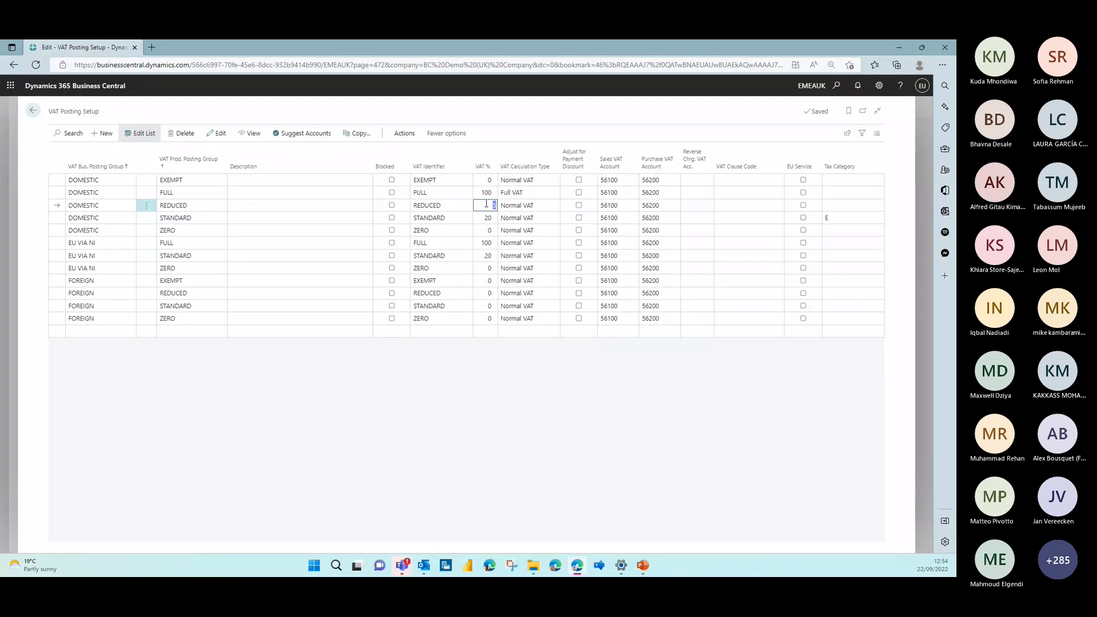
{"action": "left_click", "coordinate": [35, 111]}
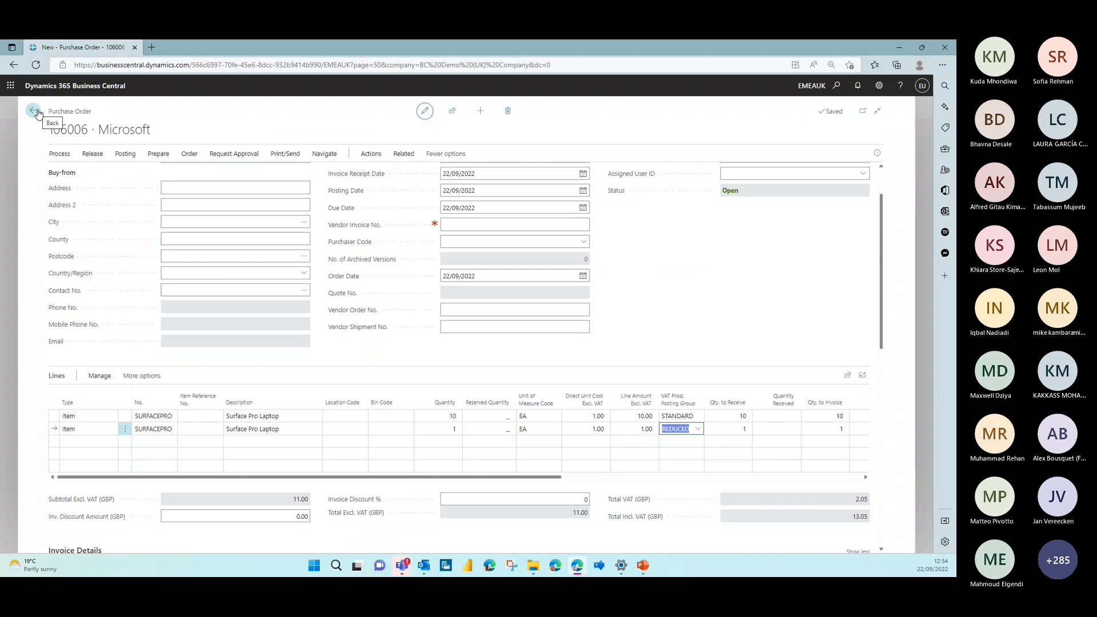
Leave the purchase order and show the chart of accounts in the Balance Not Zero view
{"action": "left_click", "coordinate": [36, 113]}
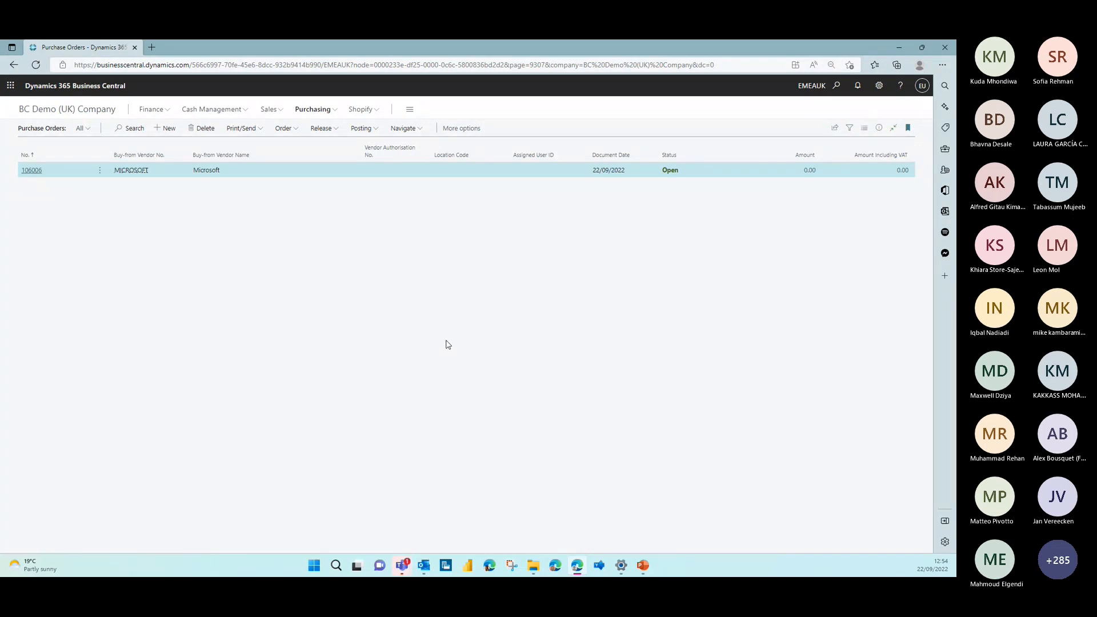
{"action": "left_click", "coordinate": [84, 113]}
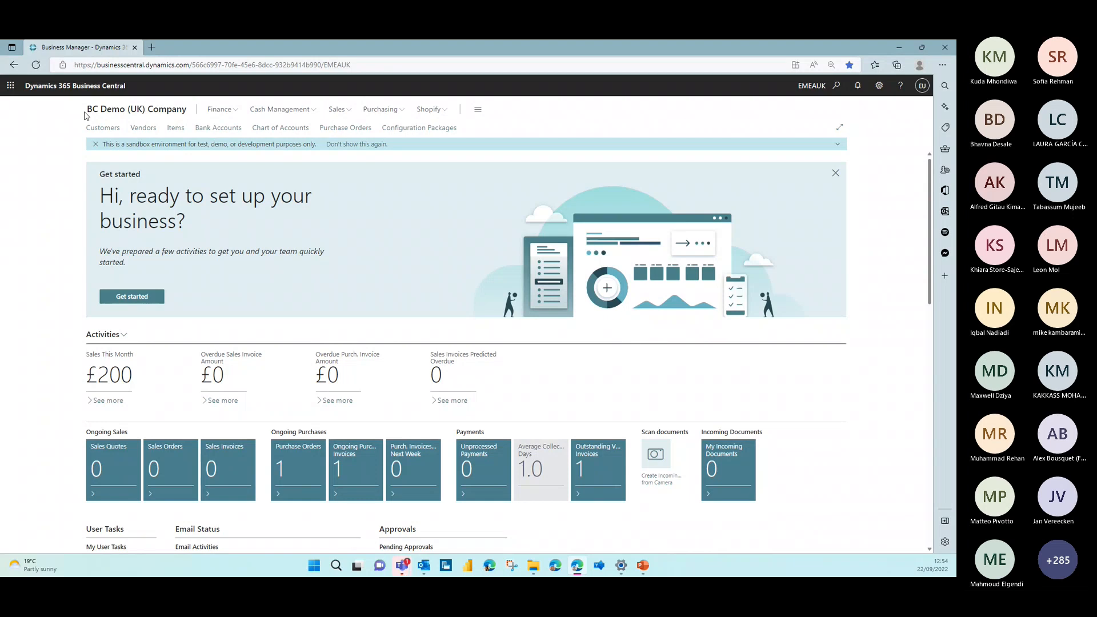
{"action": "left_click", "coordinate": [838, 89]}
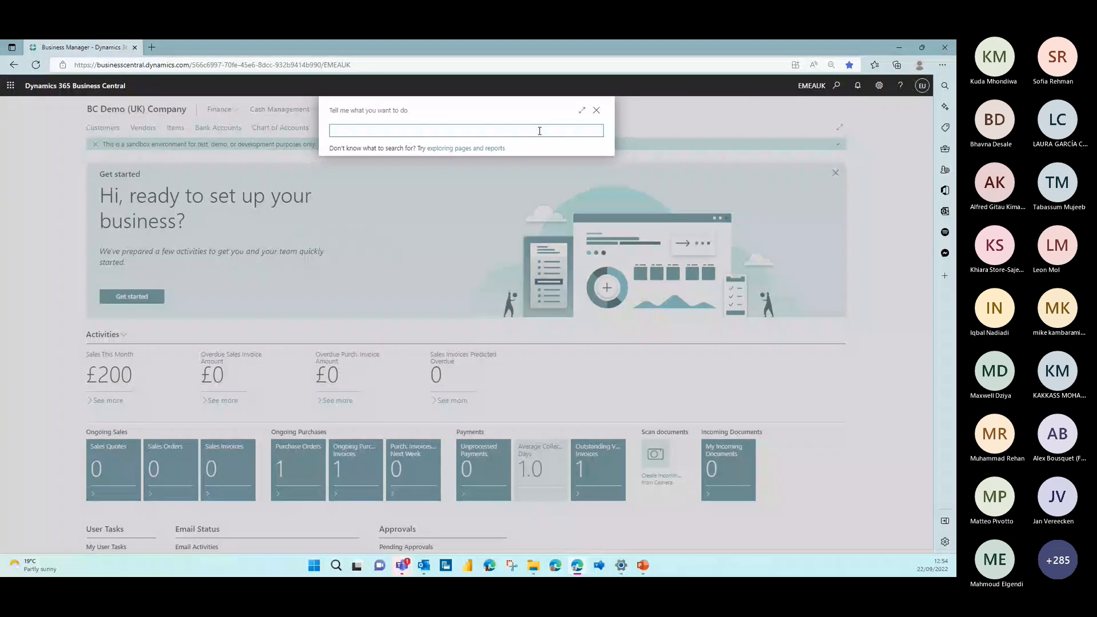
{"action": "left_click", "coordinate": [596, 110]}
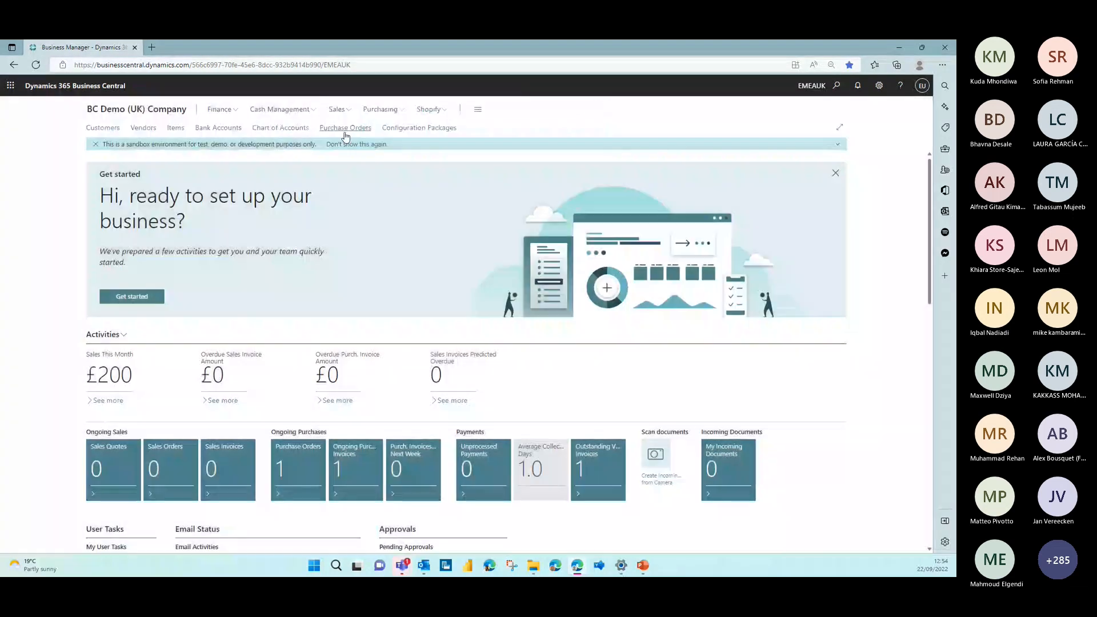
{"action": "left_click", "coordinate": [281, 129]}
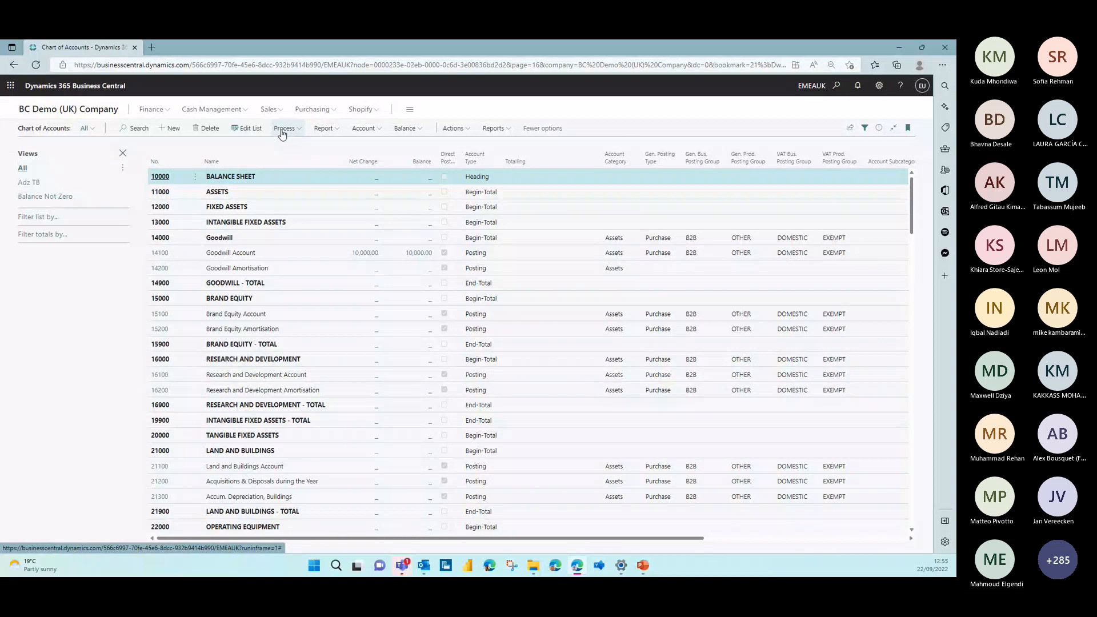
{"action": "left_click", "coordinate": [50, 196]}
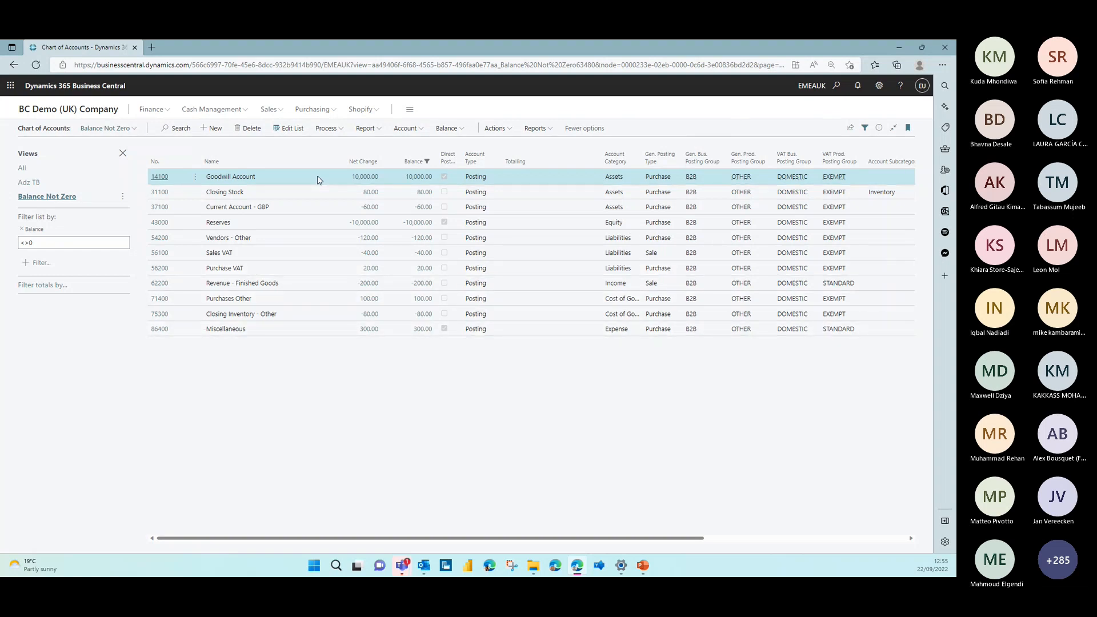
Look at the inventory accounts per location and posting group in Inventory Posting Setup, and return to the chart of accounts
{"action": "left_click", "coordinate": [835, 87]}
{"action": "type", "text": "inven pos se"}
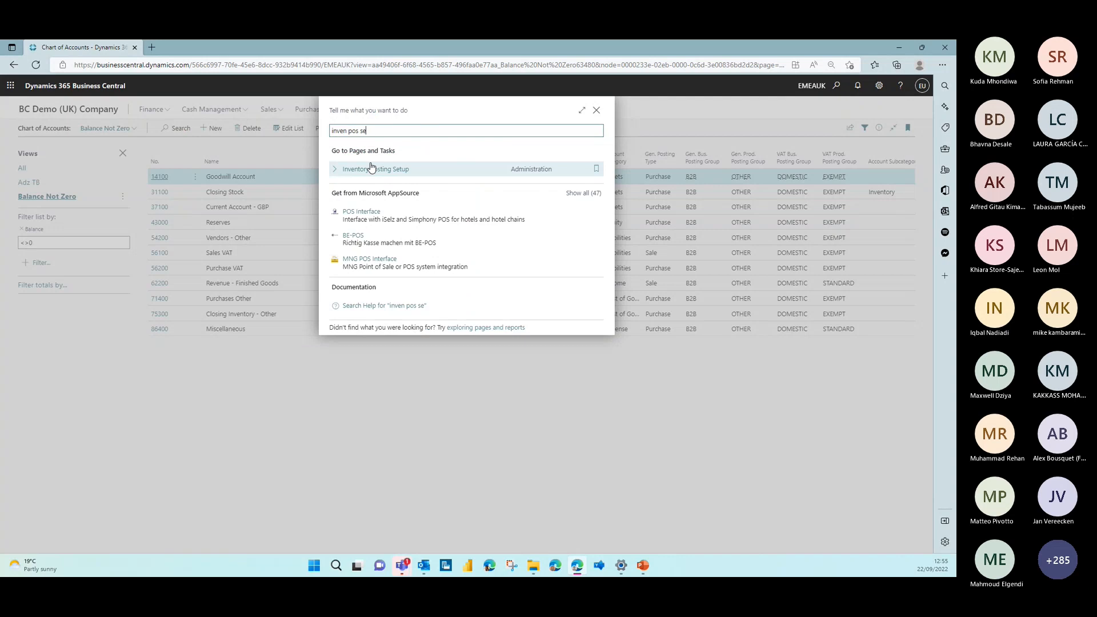
{"action": "left_click", "coordinate": [370, 162]}
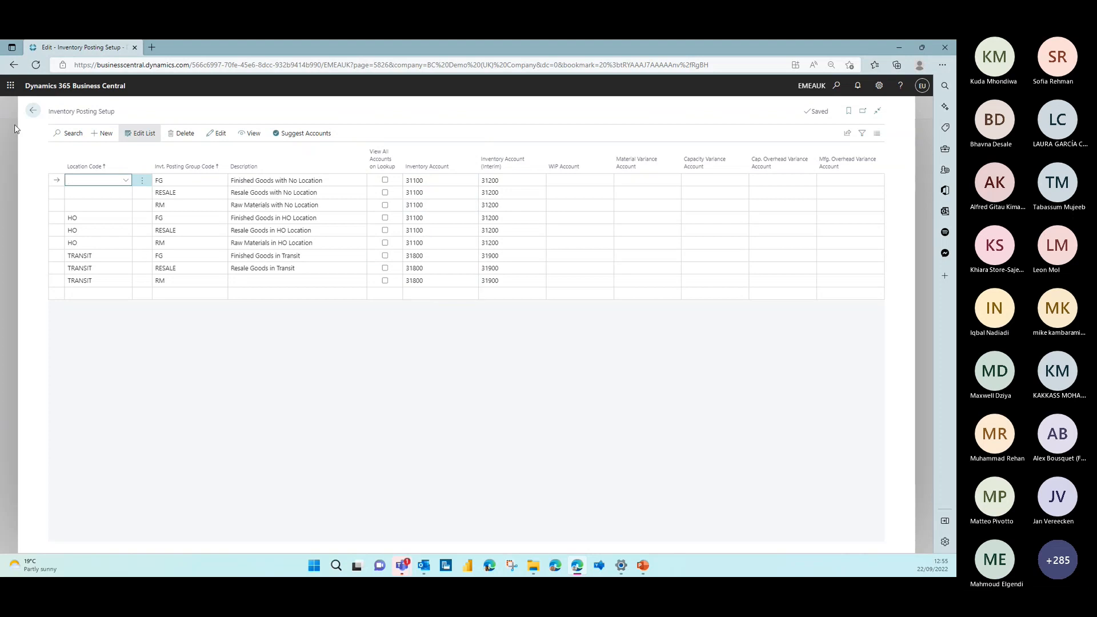
{"action": "left_click", "coordinate": [33, 111]}
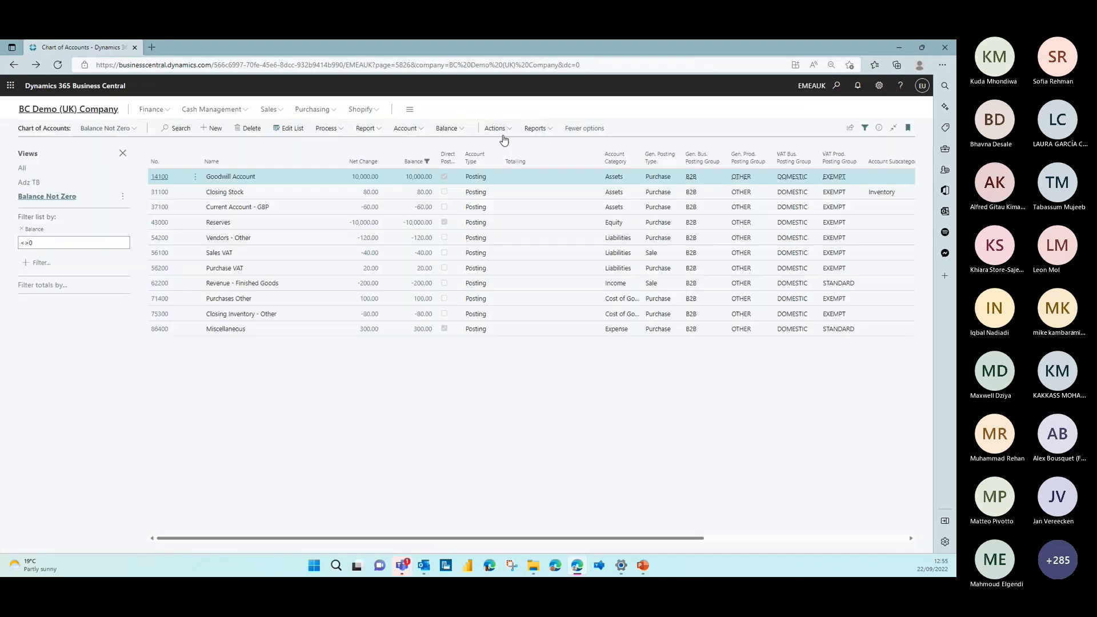
Open General Posting Setup and examine the accounts assigned to each business and product posting group combination
{"action": "left_click", "coordinate": [836, 87]}
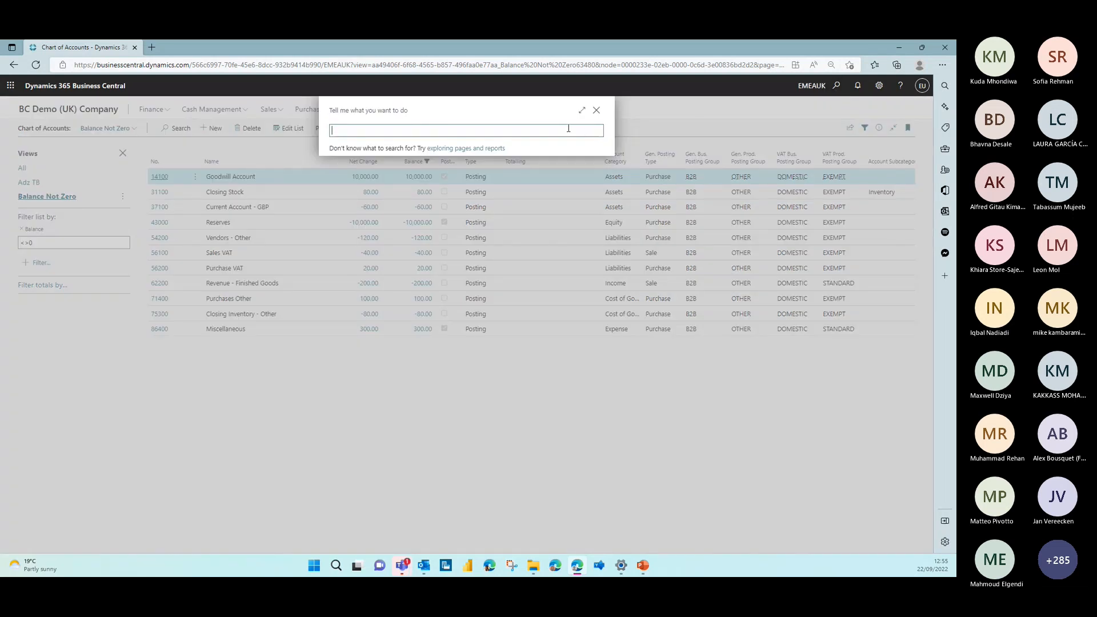
{"action": "type", "text": "gen pos se"}
{"action": "left_click", "coordinate": [379, 169]}
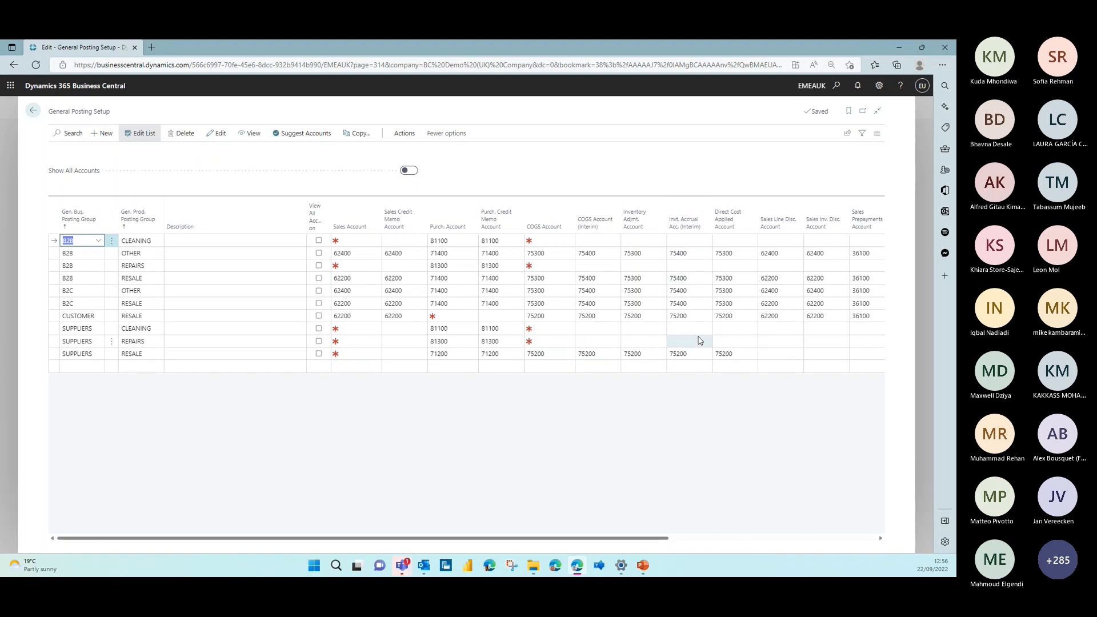
Switch to the Teams meeting window and stop sharing the screen
{"action": "mouse_move", "coordinate": [683, 214]}
{"action": "mouse_move", "coordinate": [404, 571]}
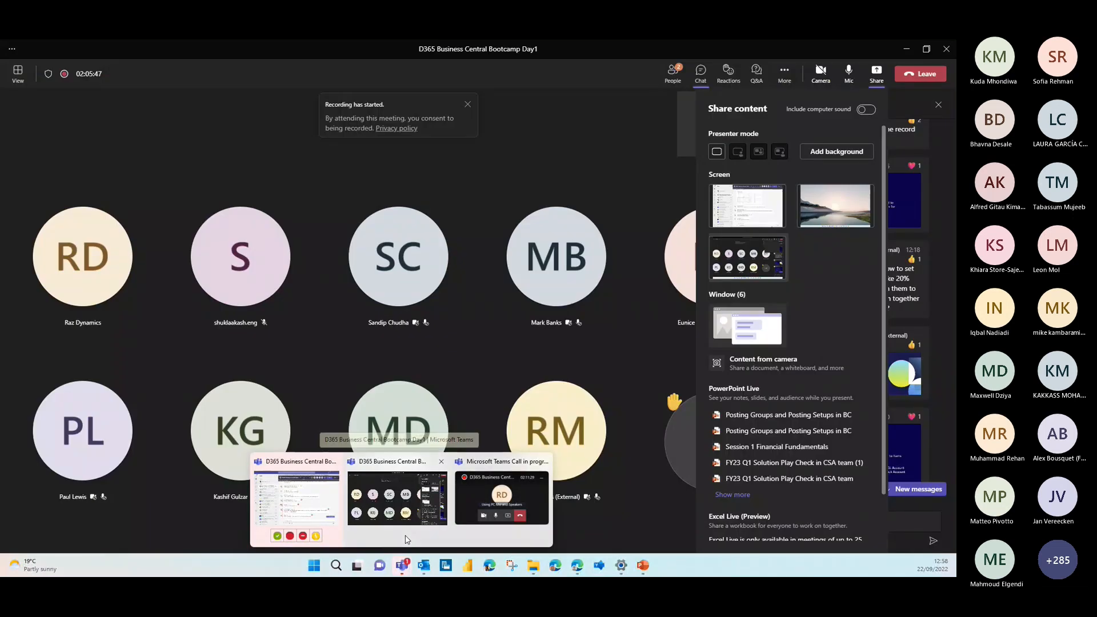
{"action": "left_click", "coordinate": [406, 539]}
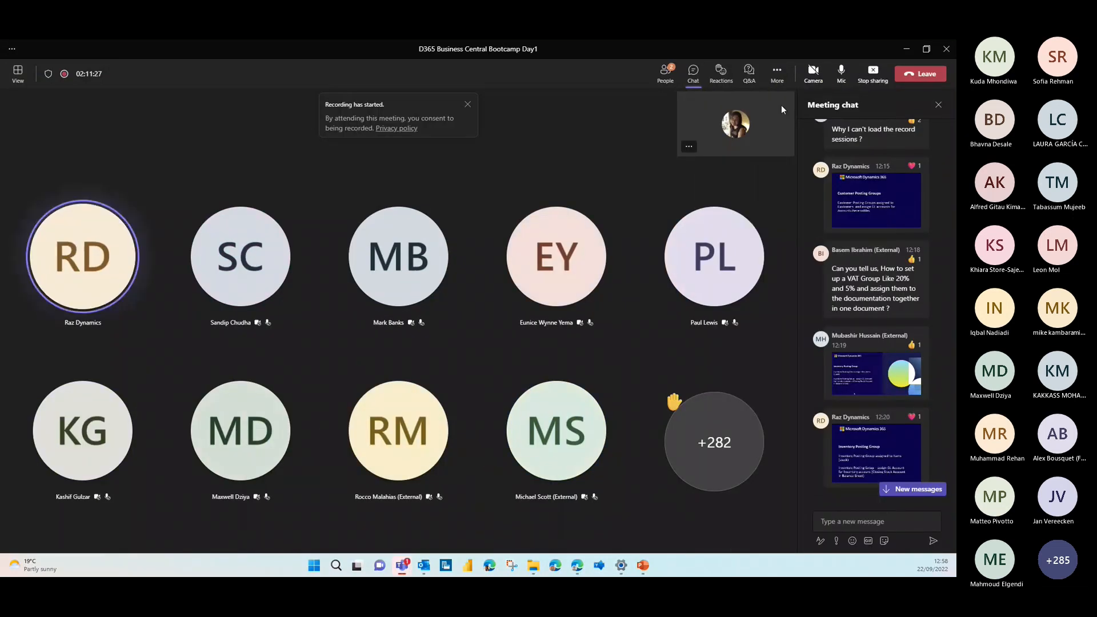
{"action": "left_click", "coordinate": [867, 79]}
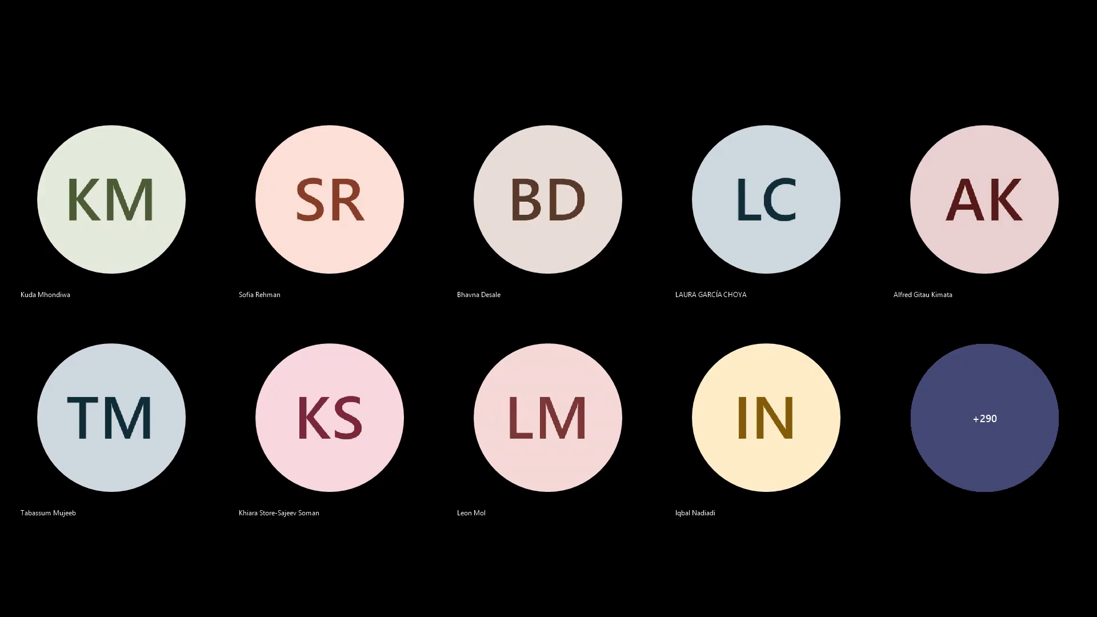